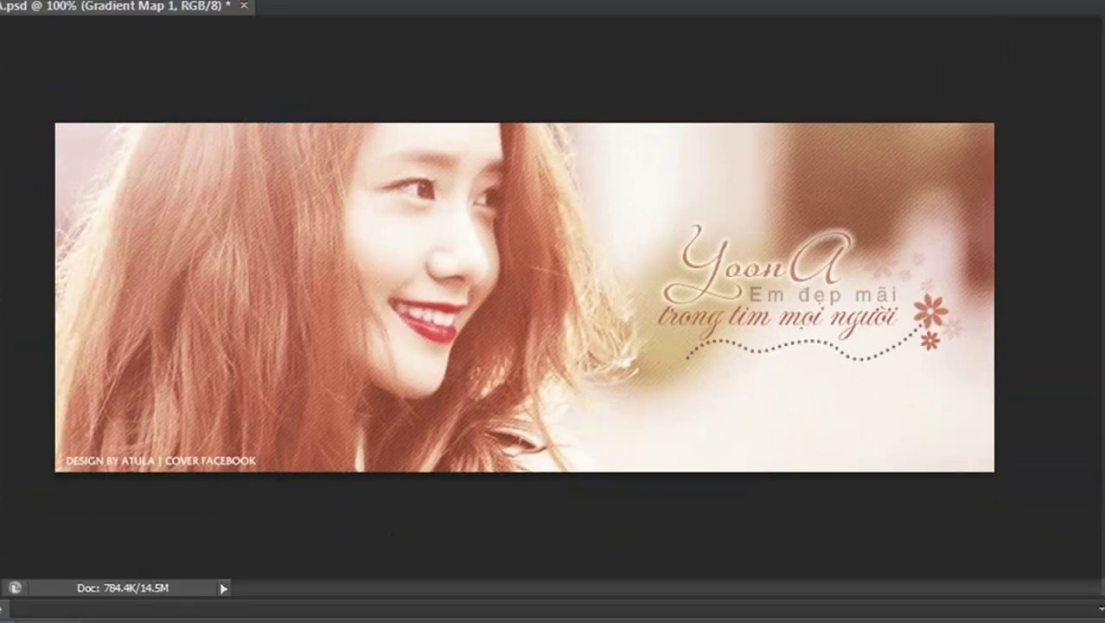
Create a new 850×315 pixel document, Untitled-1, at 72 pixels/inch resolution
left_click(39, 7)
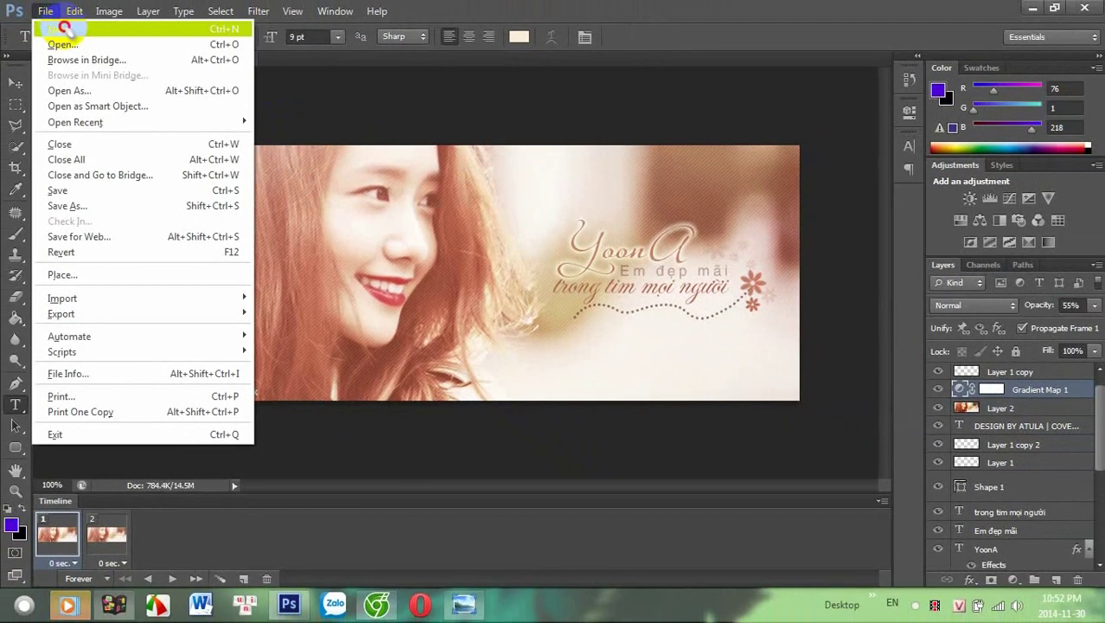
left_click(65, 29)
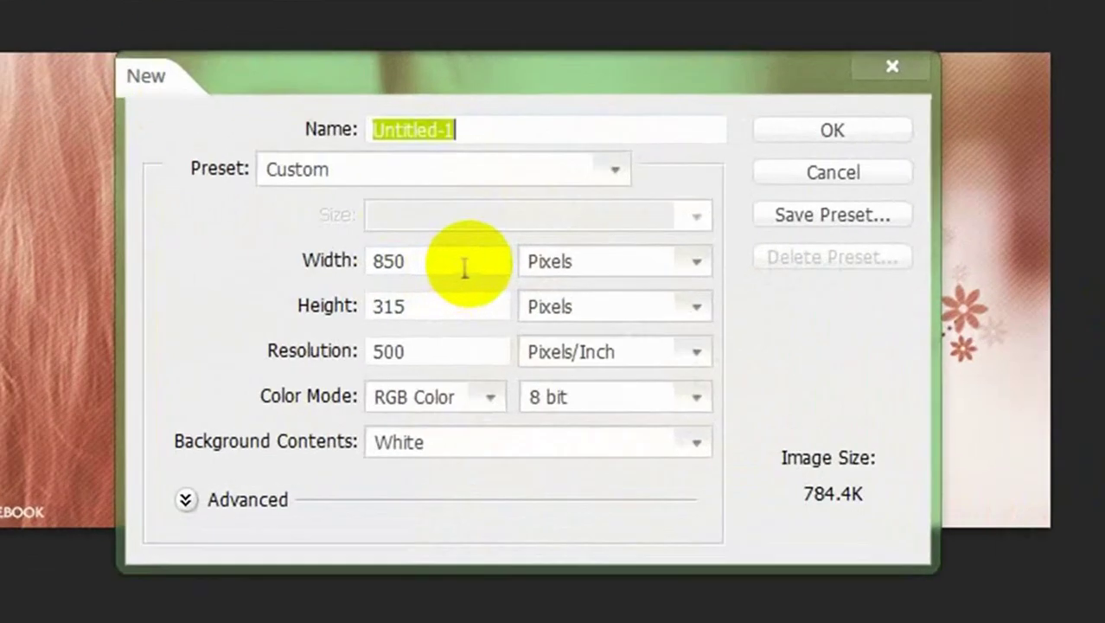
left_click(400, 257)
left_click(454, 313)
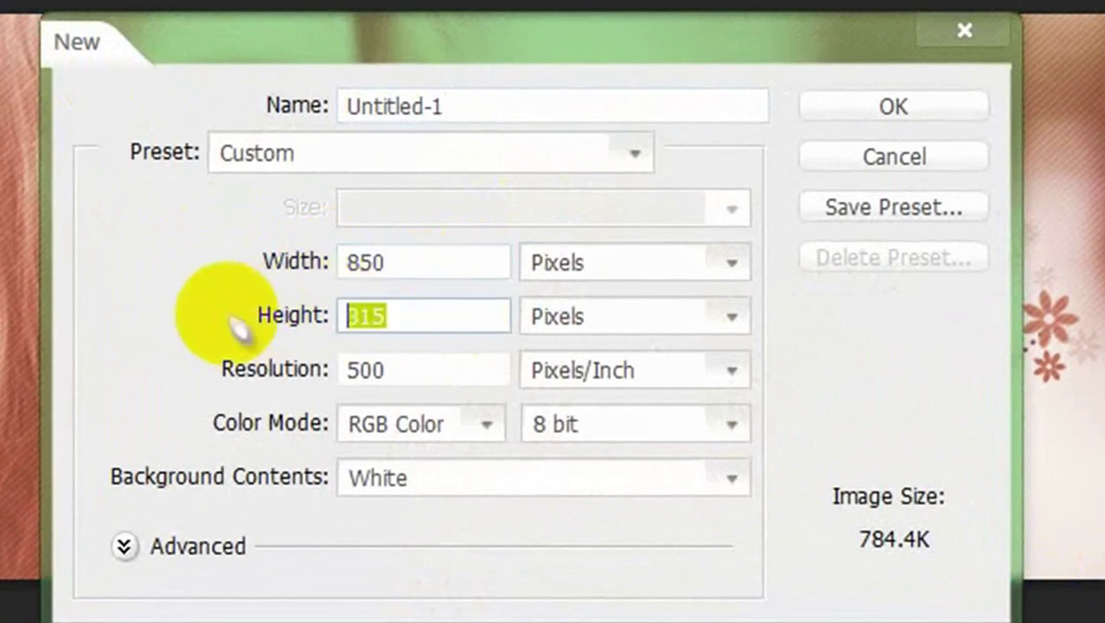
left_click(438, 379)
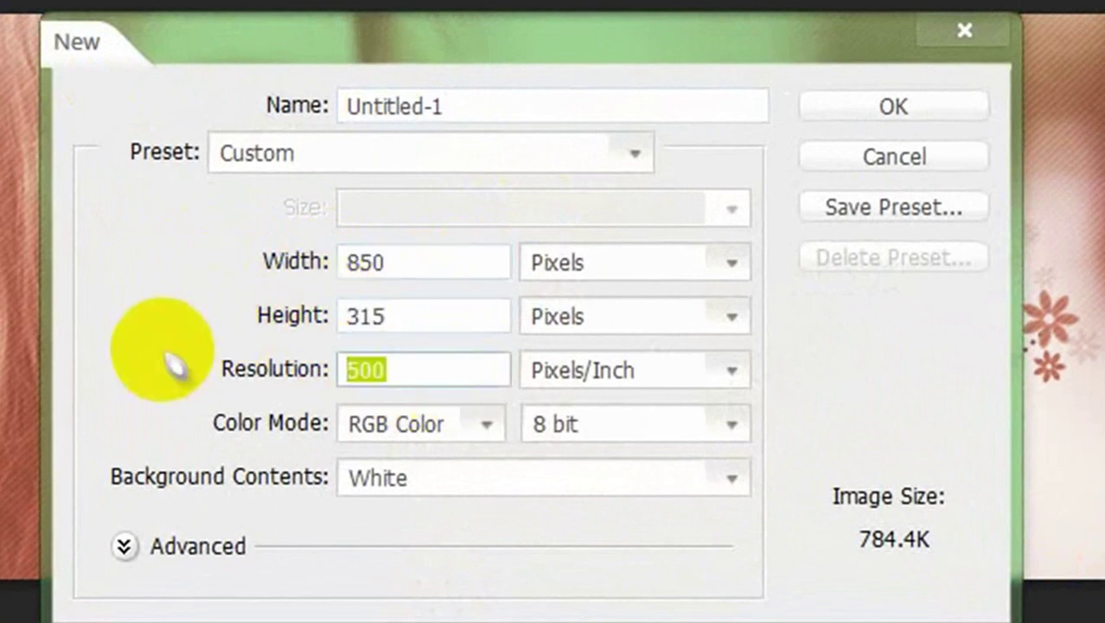
type("72")
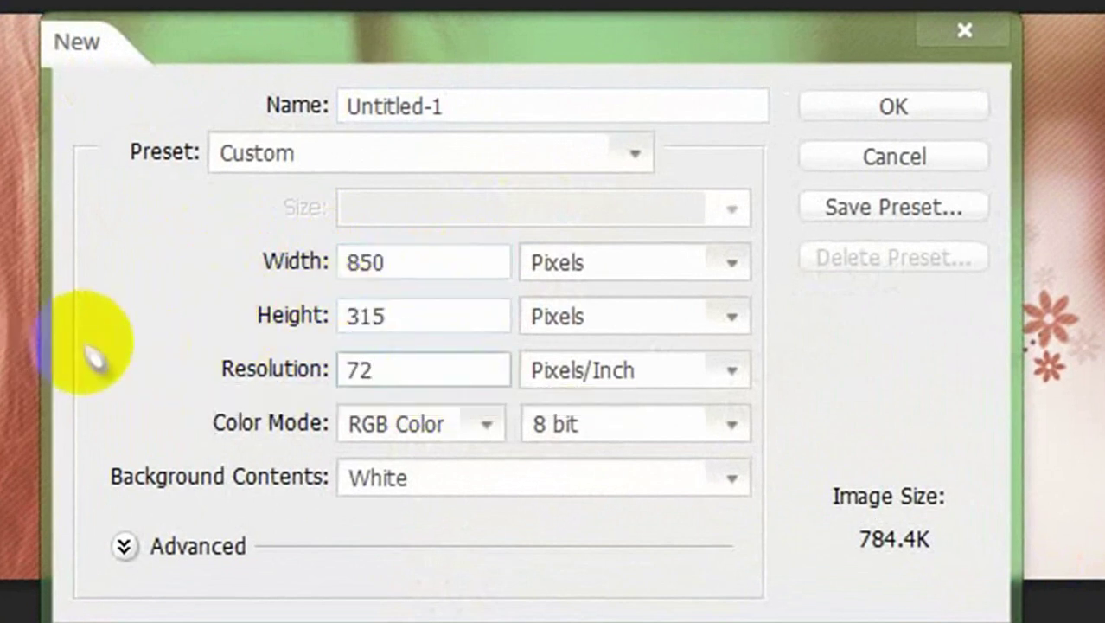
left_click_drag(390, 370, 205, 375)
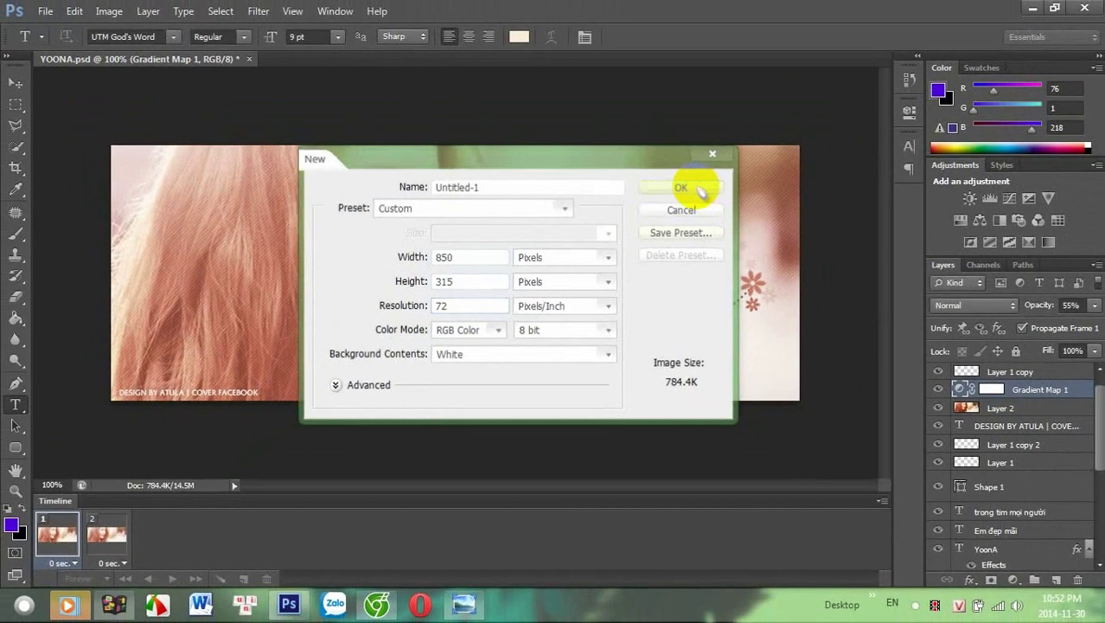
left_click(690, 183)
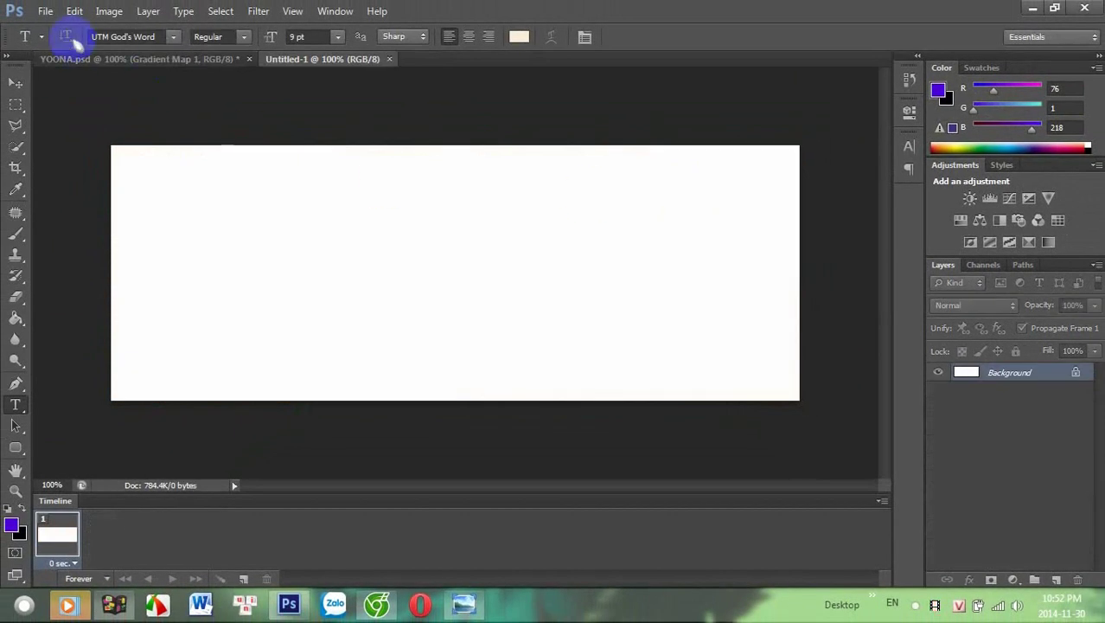
Browse through the Anh Tai Thien Nhien - Dien Vien folder to the KPOP images folder
left_click(46, 10)
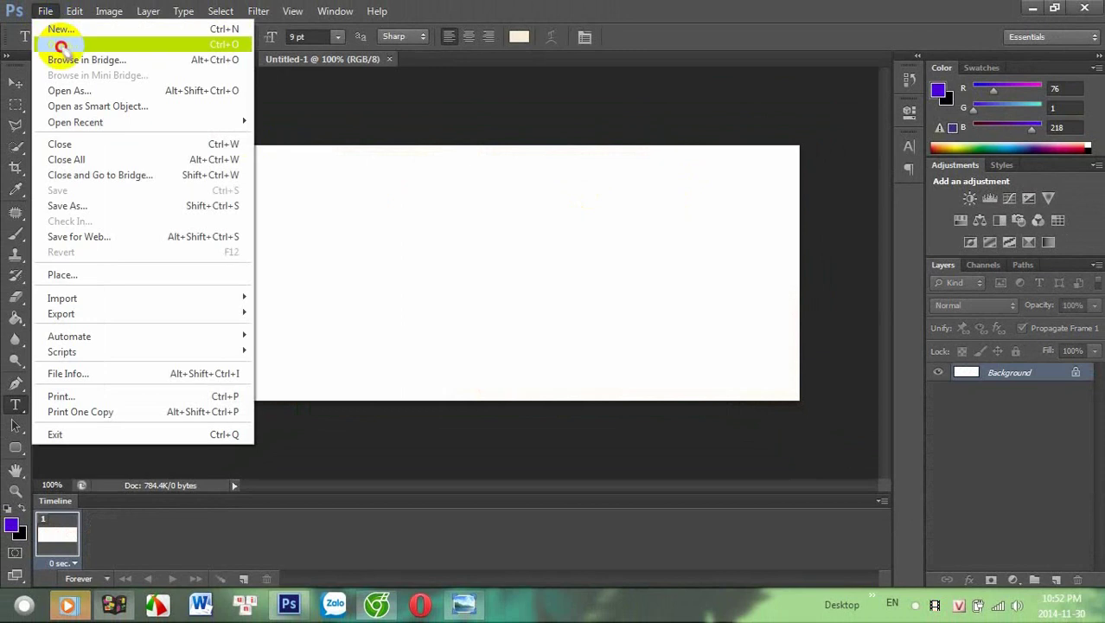
left_click(60, 45)
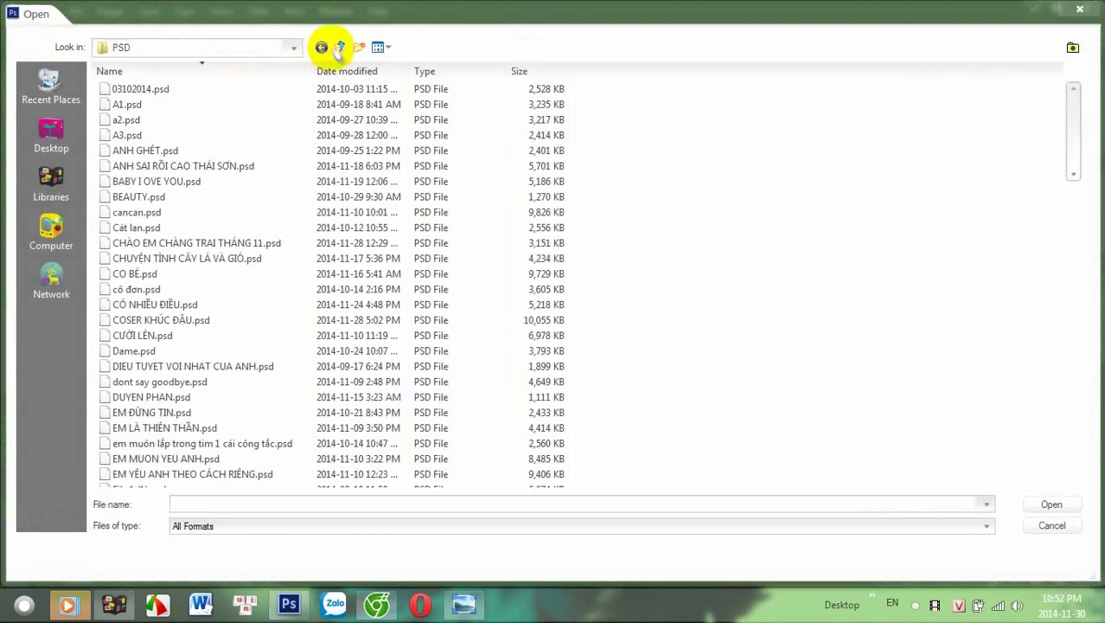
left_click(341, 46)
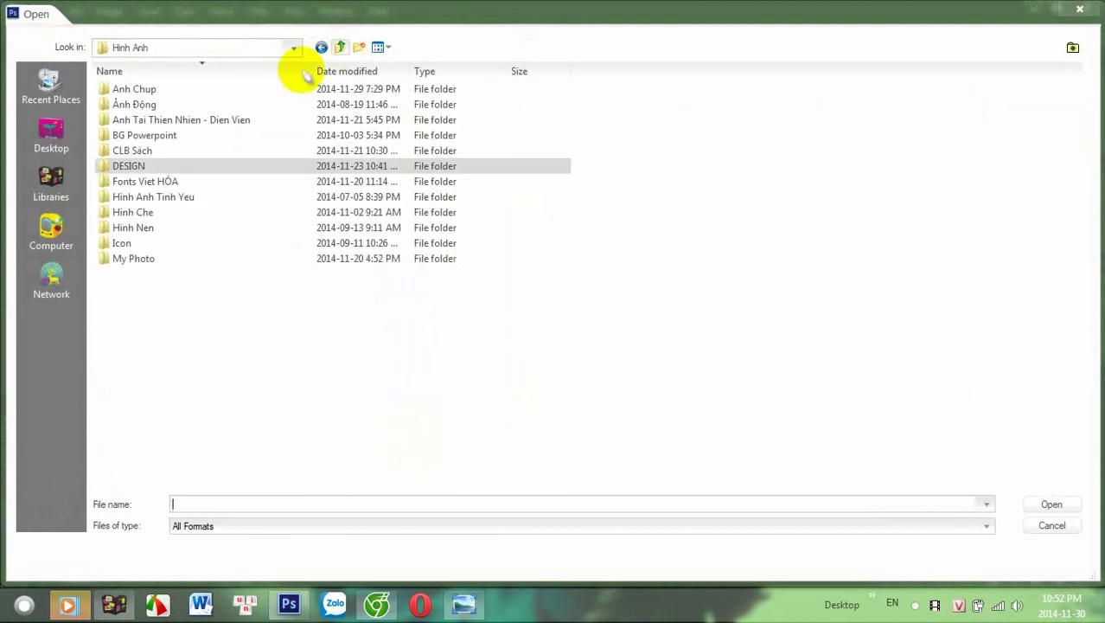
double_click(246, 123)
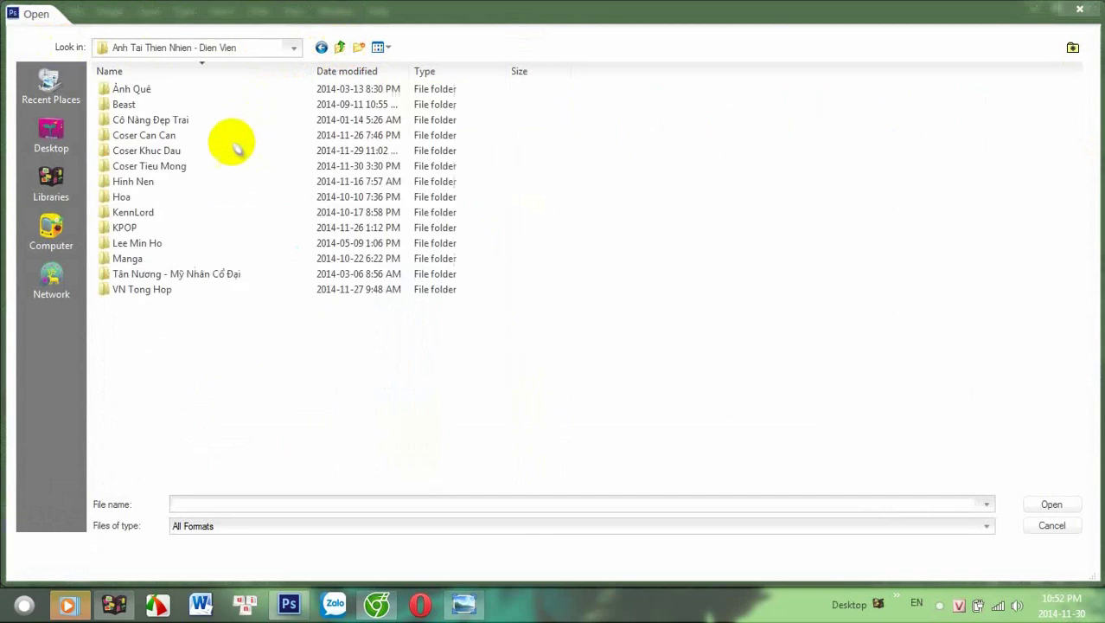
double_click(201, 228)
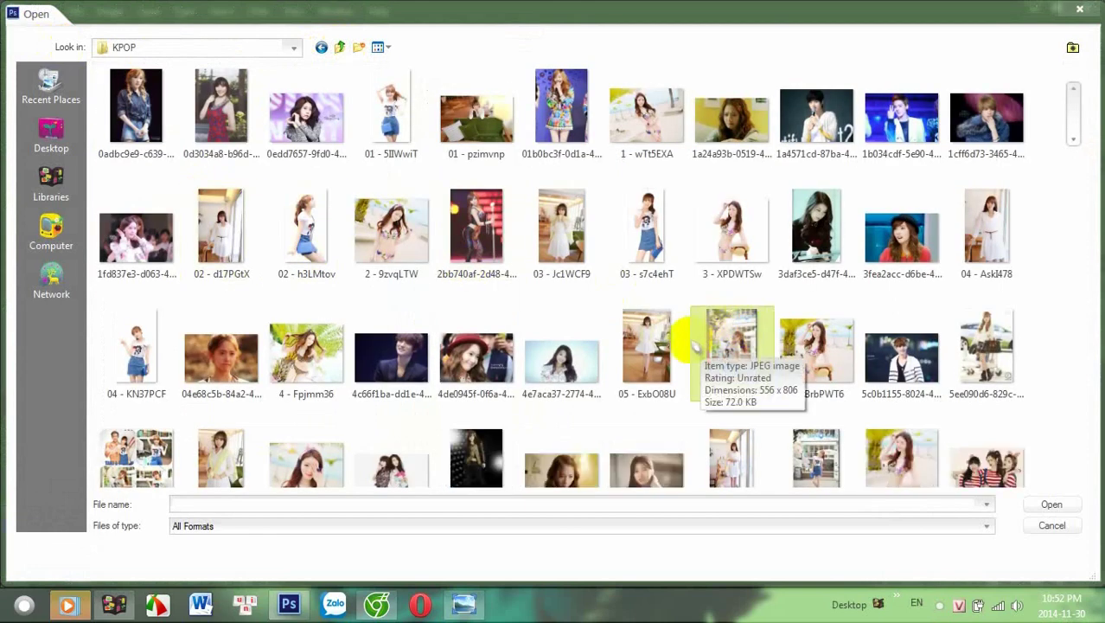
Open the smiling woman's portrait JPEG via Camera Raw unchanged, discarding its embedded profile
scroll(679, 337, "down", 2)
scroll(683, 342, "down", 1)
scroll(688, 342, "down", 3)
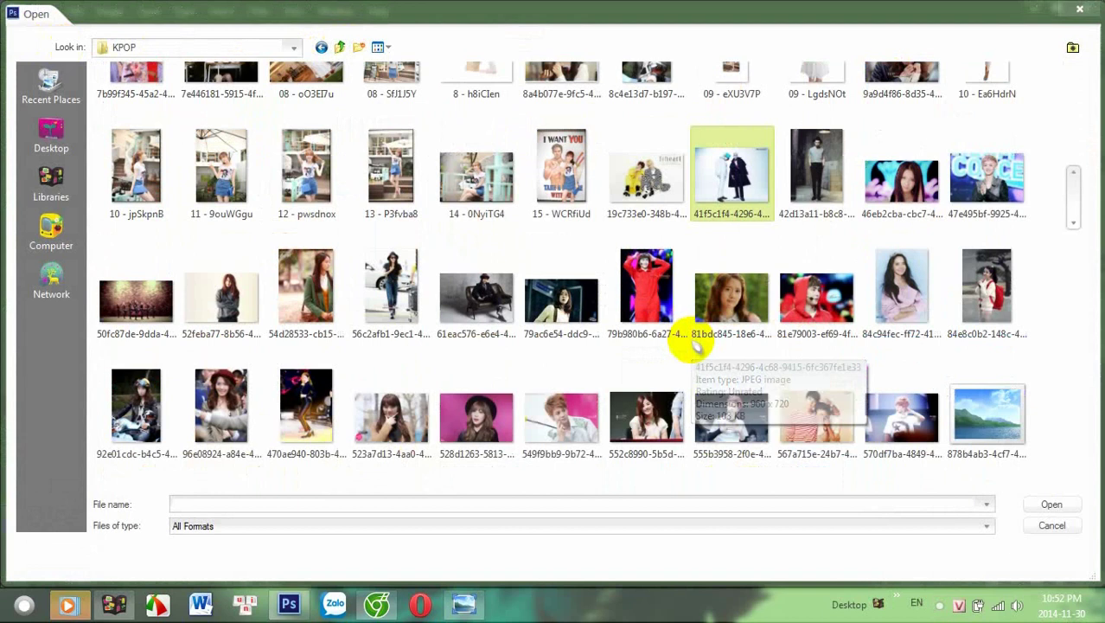
scroll(690, 344, "down", 3)
scroll(690, 344, "down", 1)
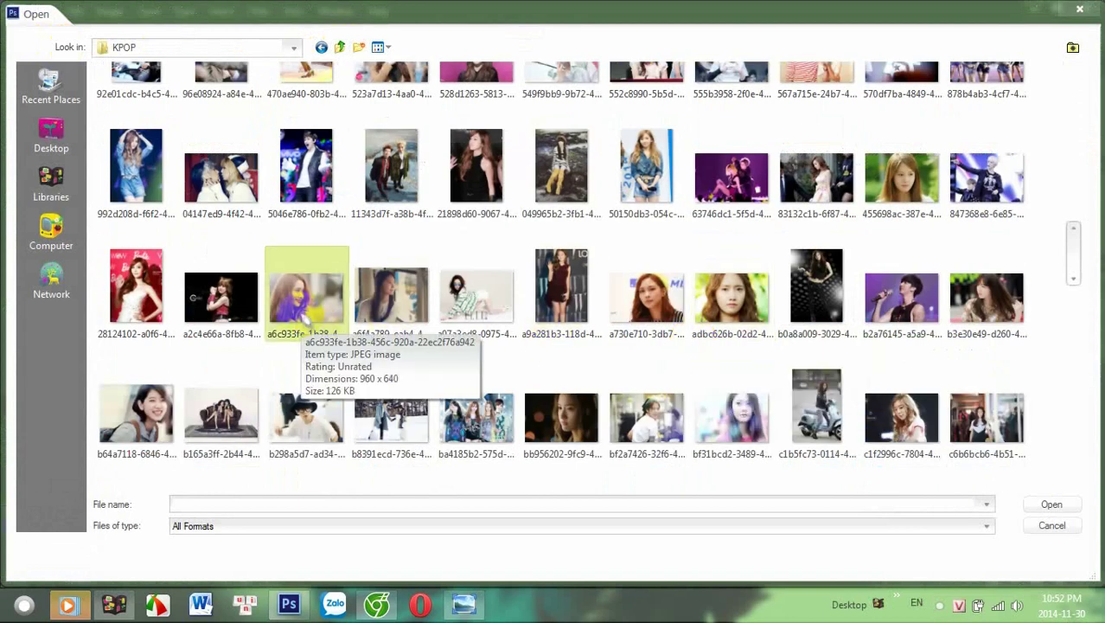
double_click(301, 313)
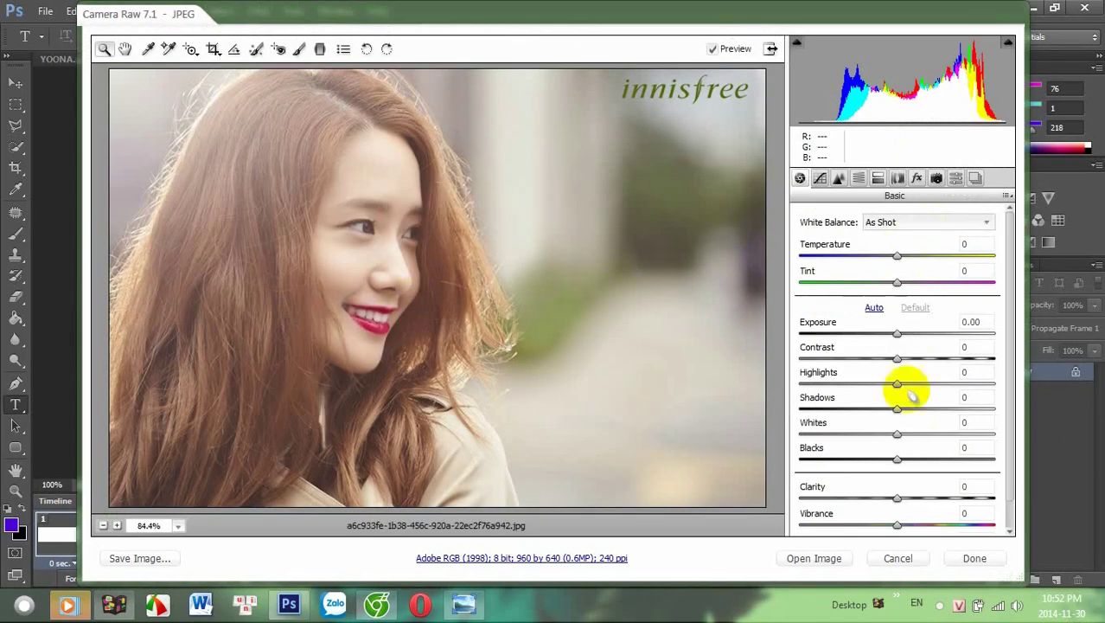
left_click(809, 559)
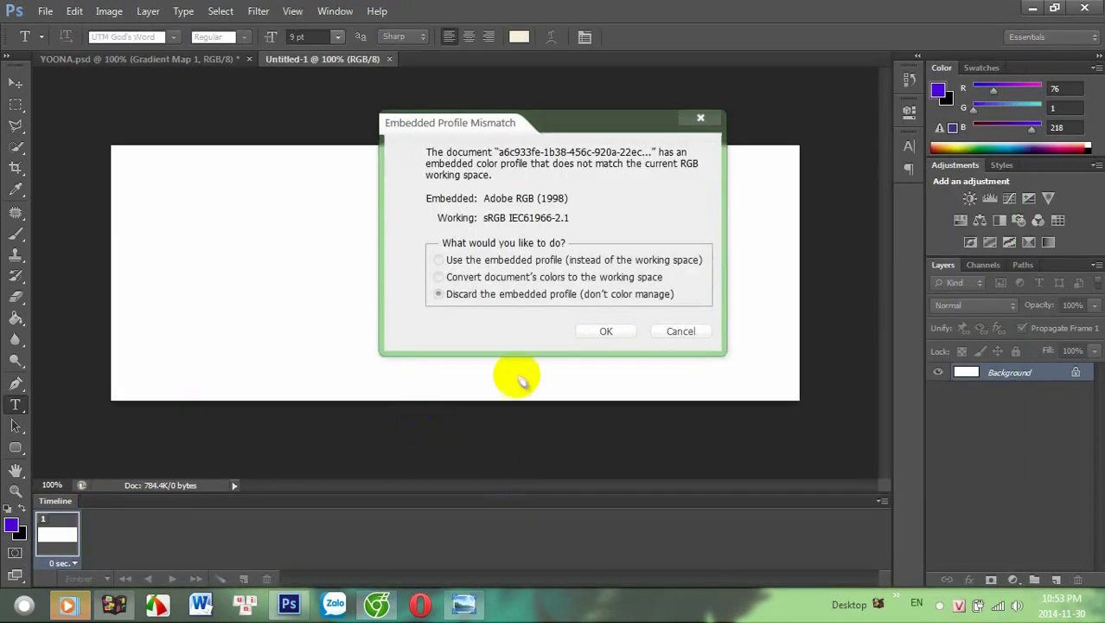
left_click(607, 332)
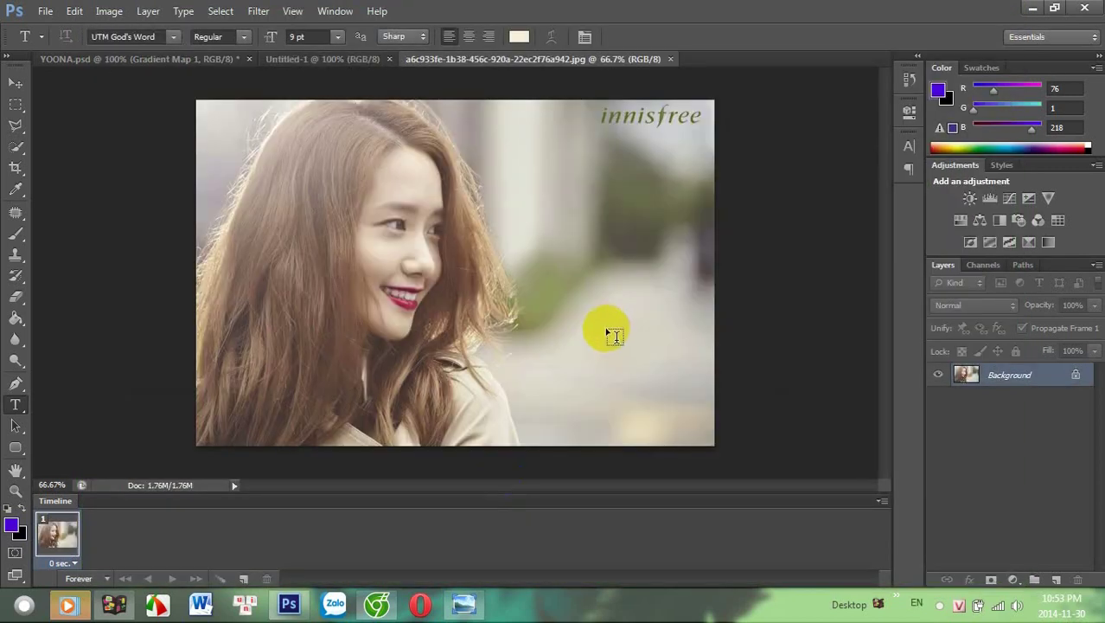
Copy the whole portrait photo and paste it into Untitled-1 as Layer 1
left_click(15, 83)
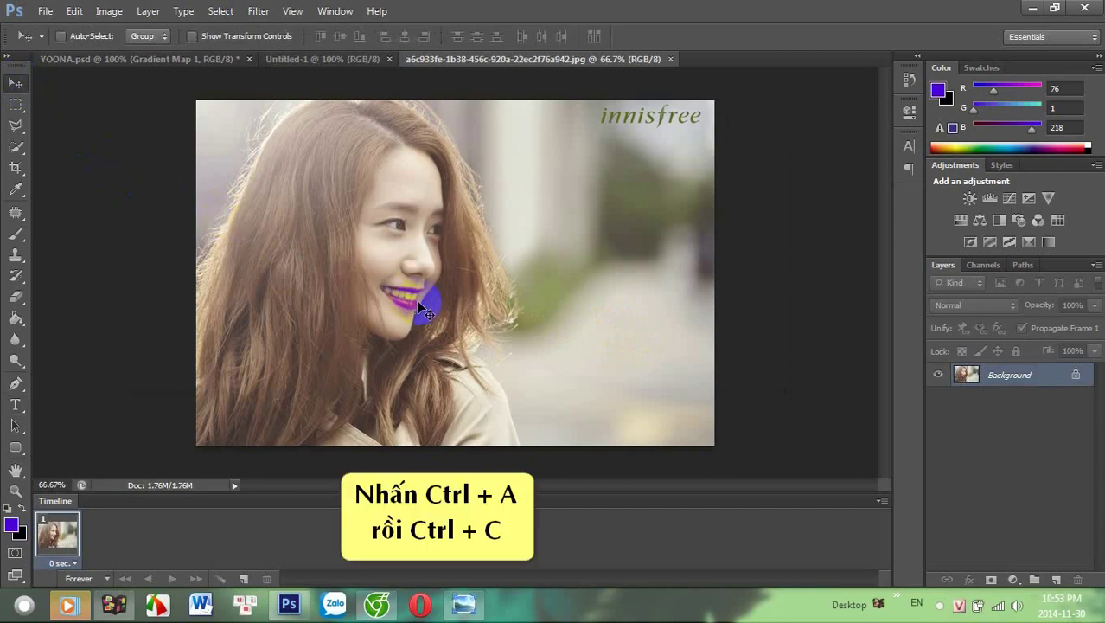
key("ctrl+a")
key("ctrl+c")
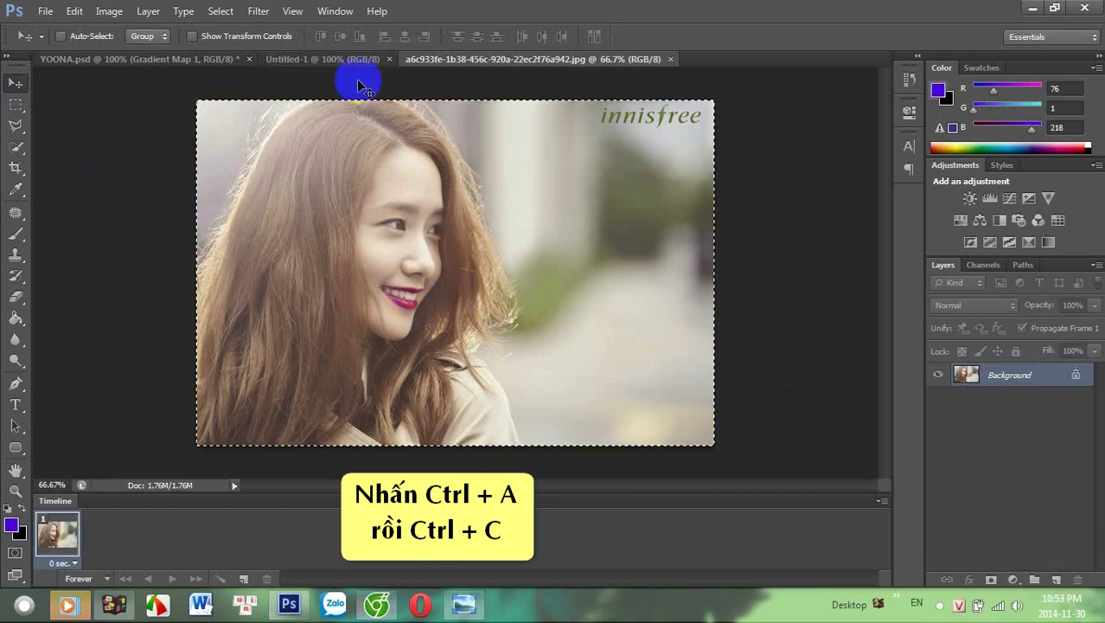
left_click(353, 59)
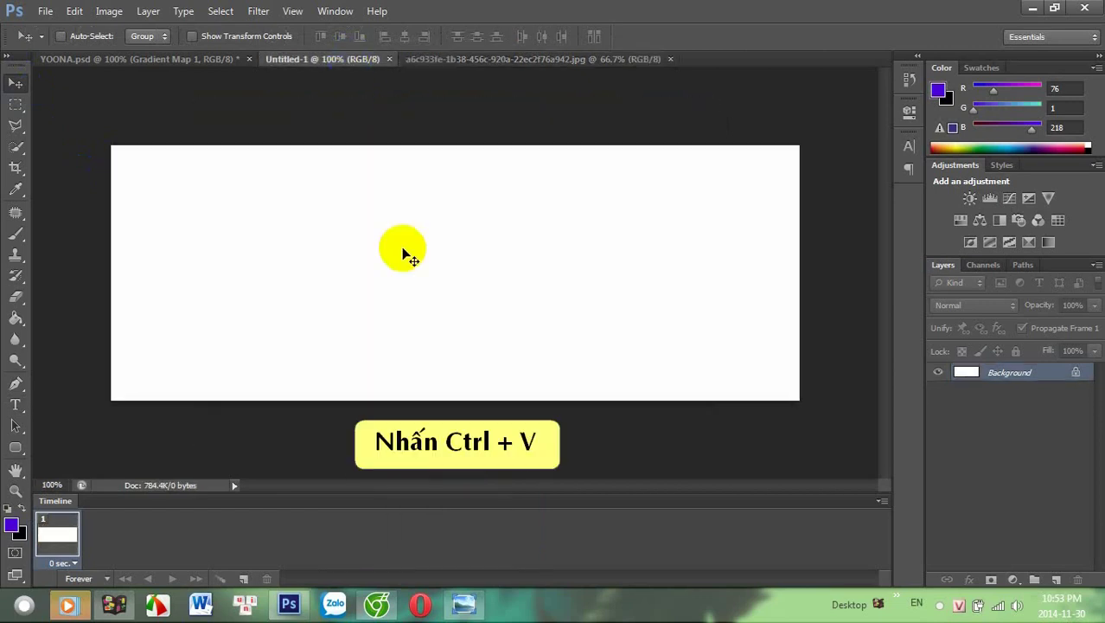
key("ctrl+v")
left_click_drag(406, 281, 404, 132)
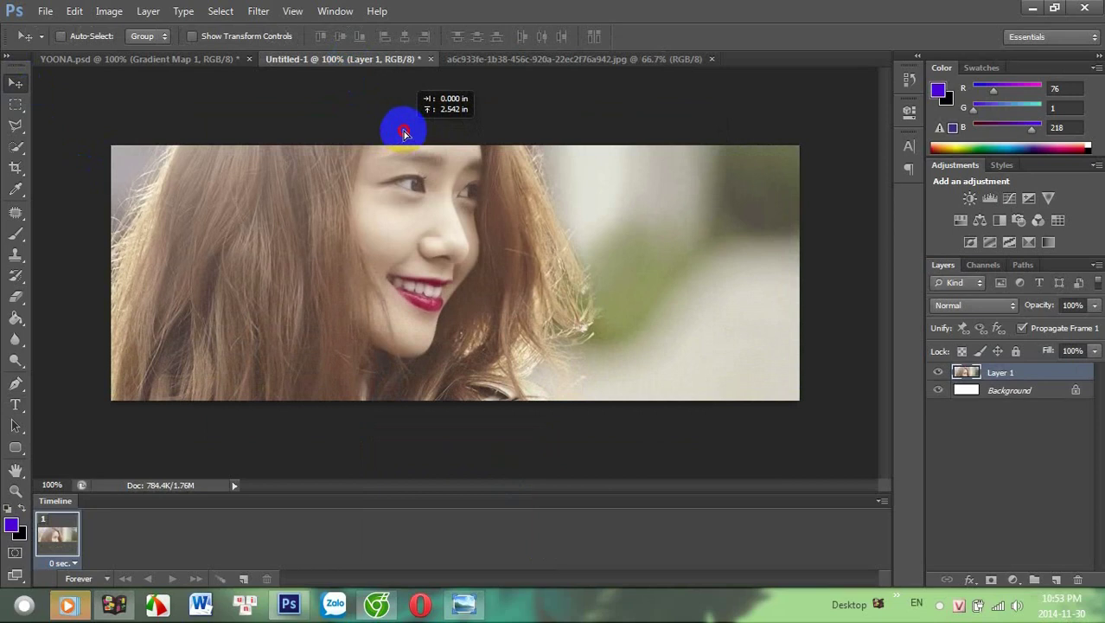
Free Transform the photo to about 89% and fit it across the cover canvas
left_click(75, 11)
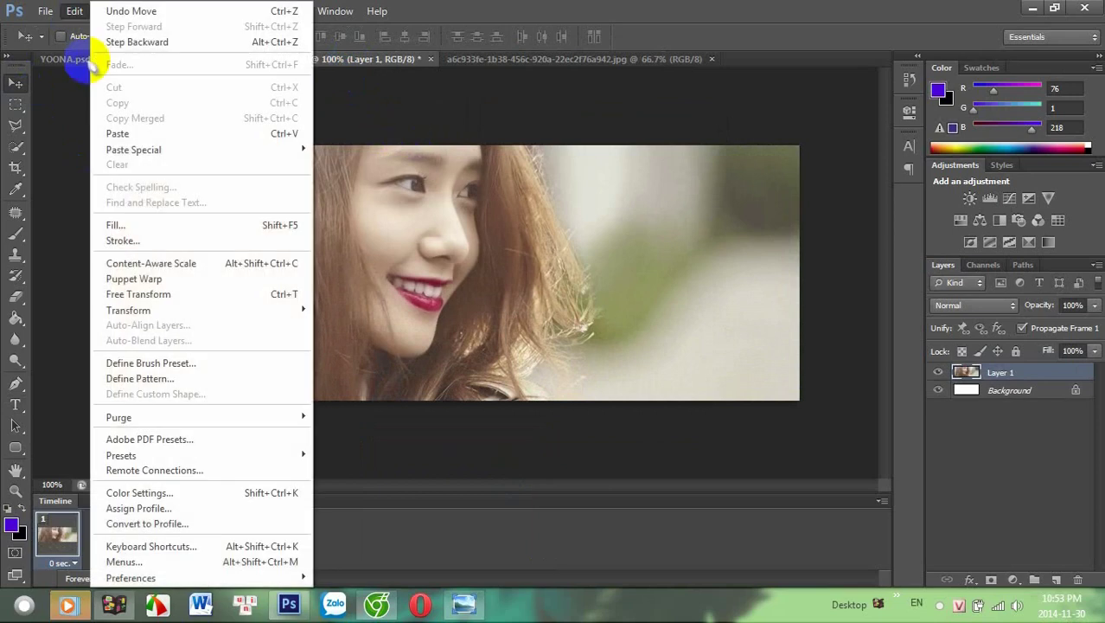
left_click(147, 295)
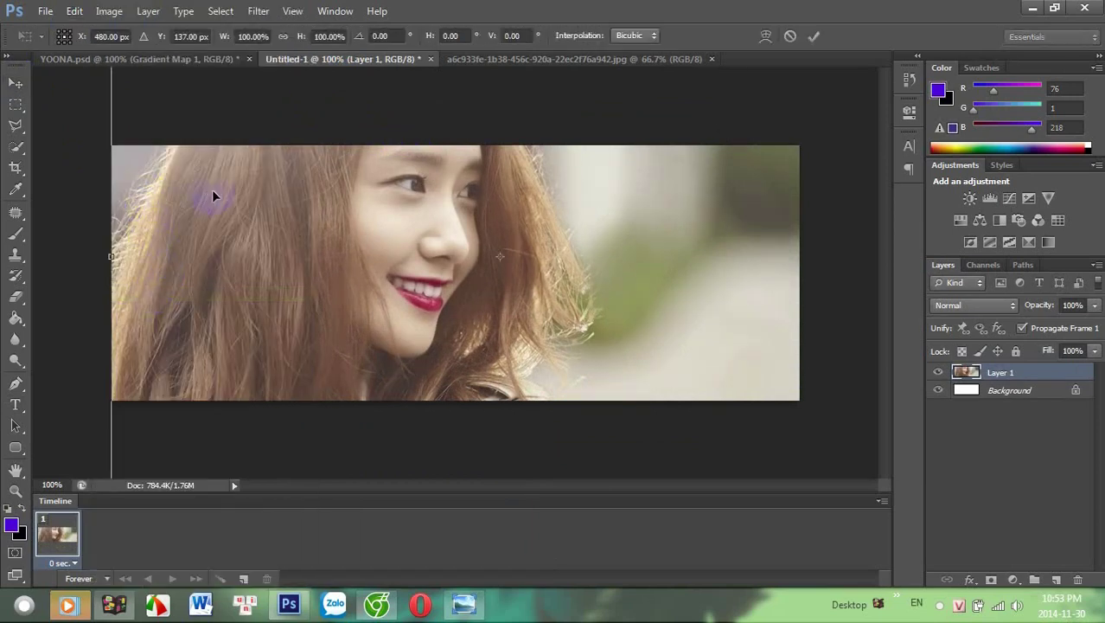
left_click_drag(213, 196, 233, 233)
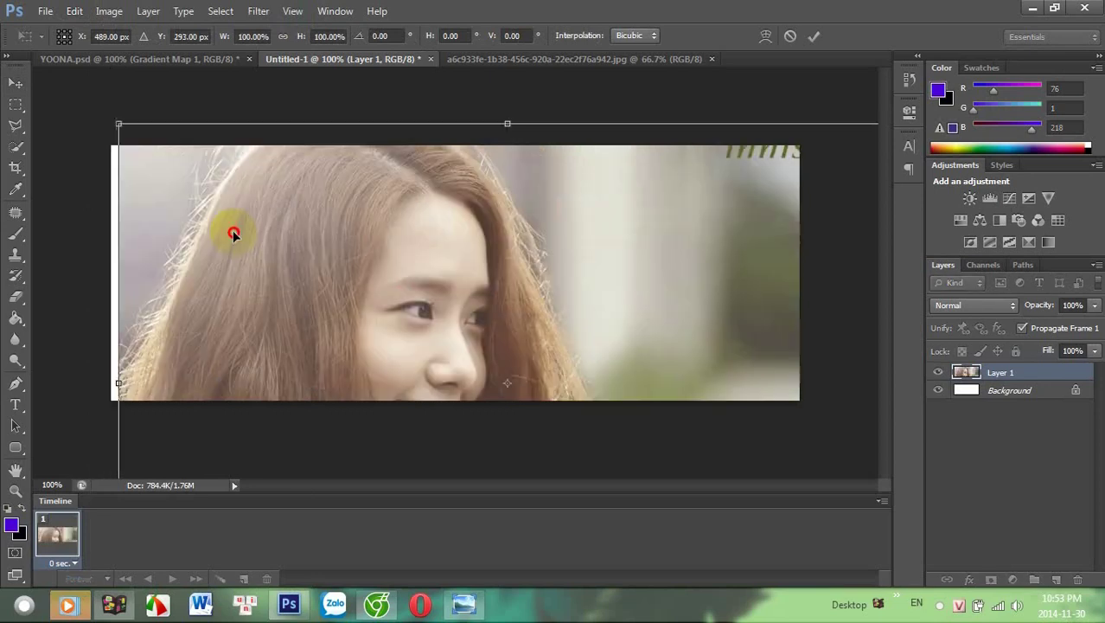
left_click_drag(232, 234, 188, 223)
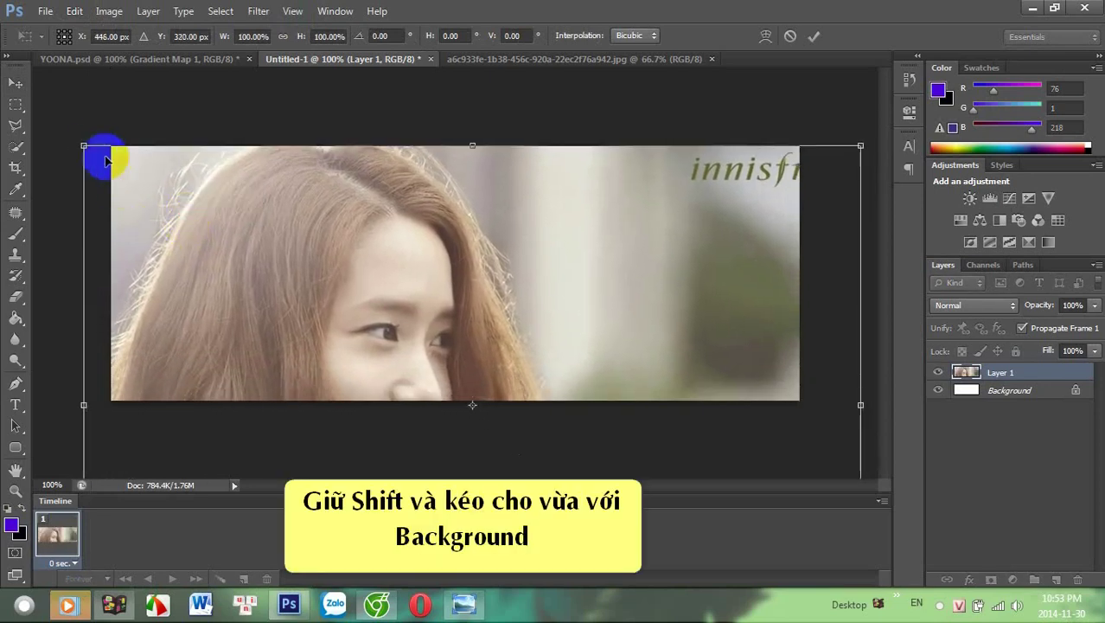
left_click_drag(83, 143, 182, 212, "shift")
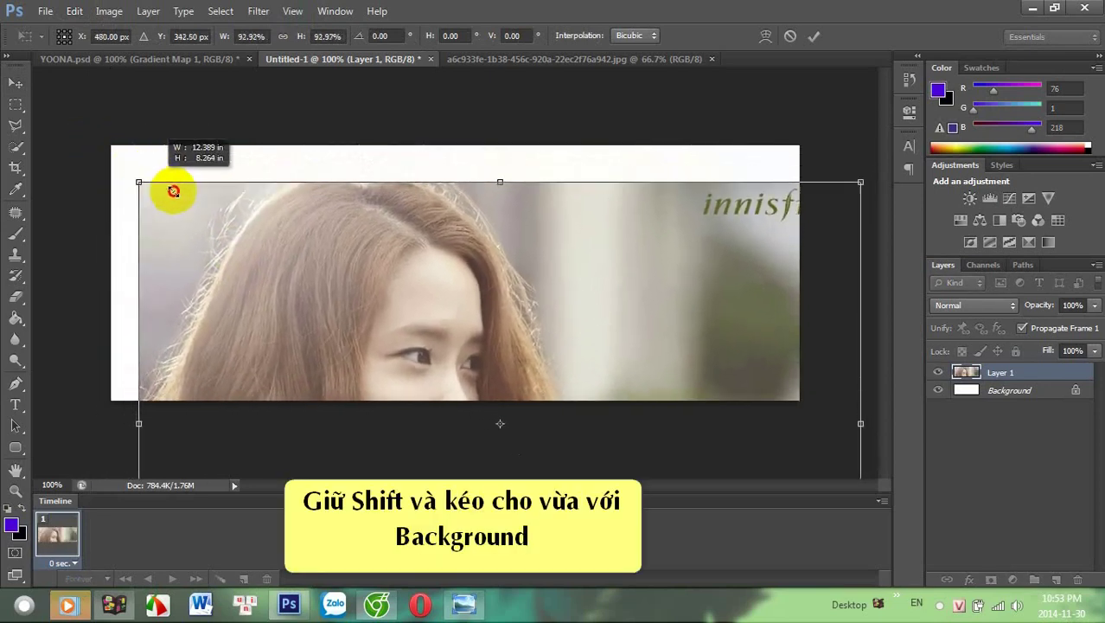
left_click_drag(261, 295, 207, 129)
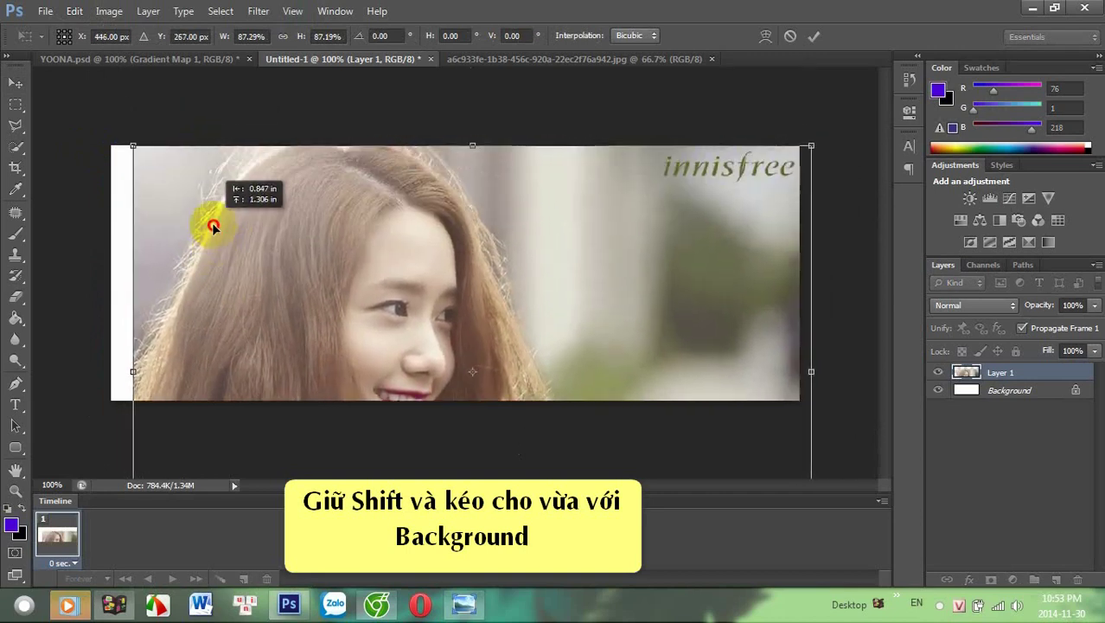
left_click_drag(207, 128, 208, 218)
mouse_move(317, 235)
left_mouse_down()
mouse_move(288, 229)
mouse_move(311, 229)
left_mouse_up()
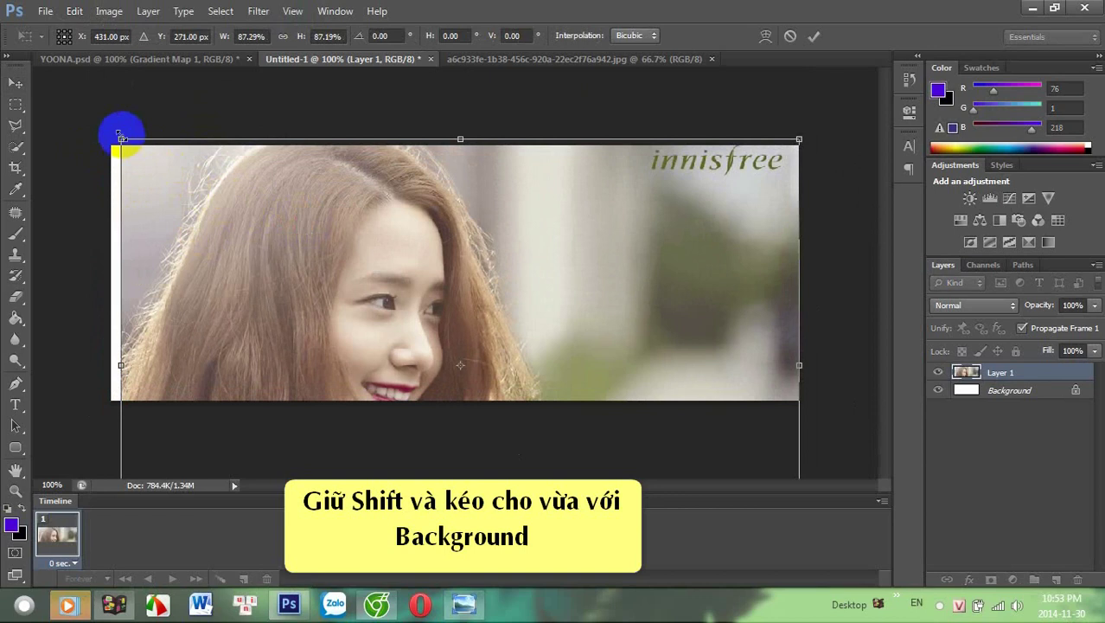
left_click_drag(120, 136, 105, 128)
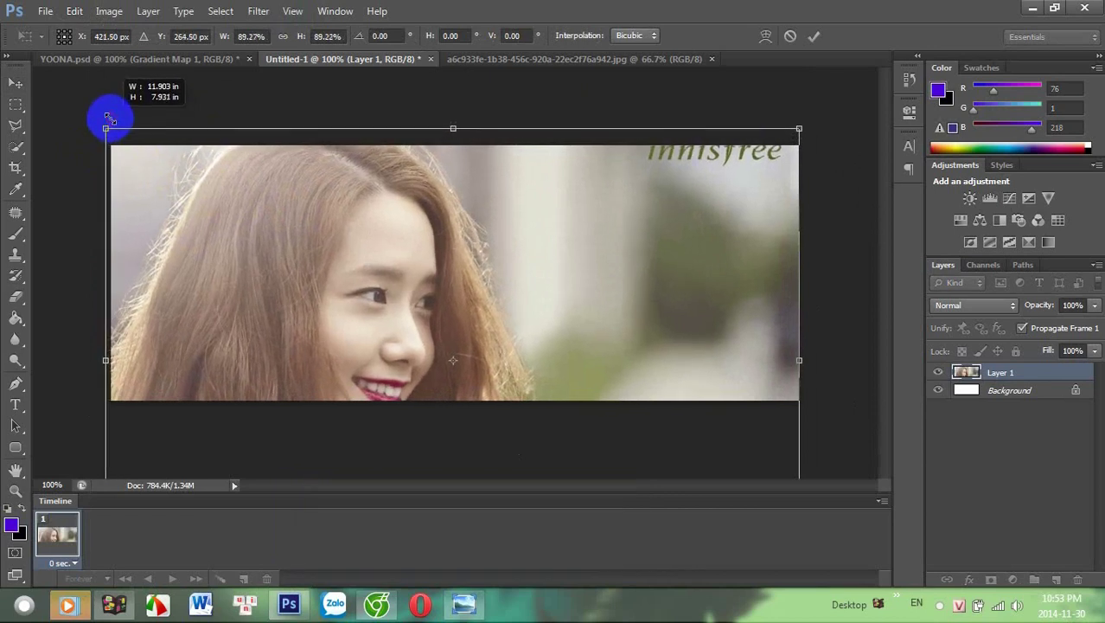
left_click_drag(244, 261, 244, 160)
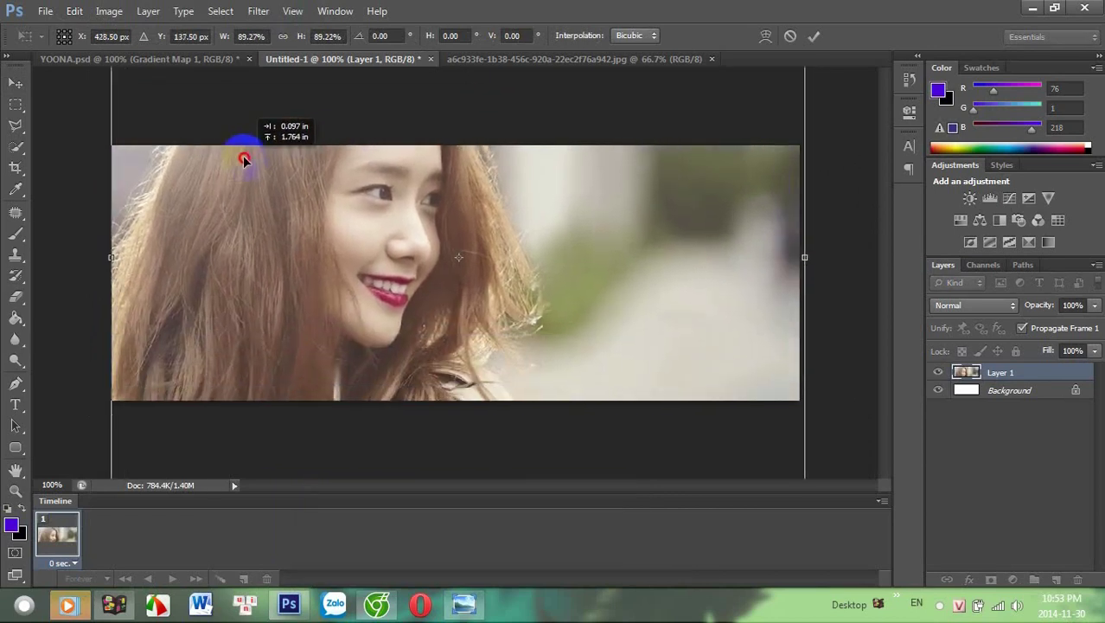
left_click_drag(242, 165, 242, 171)
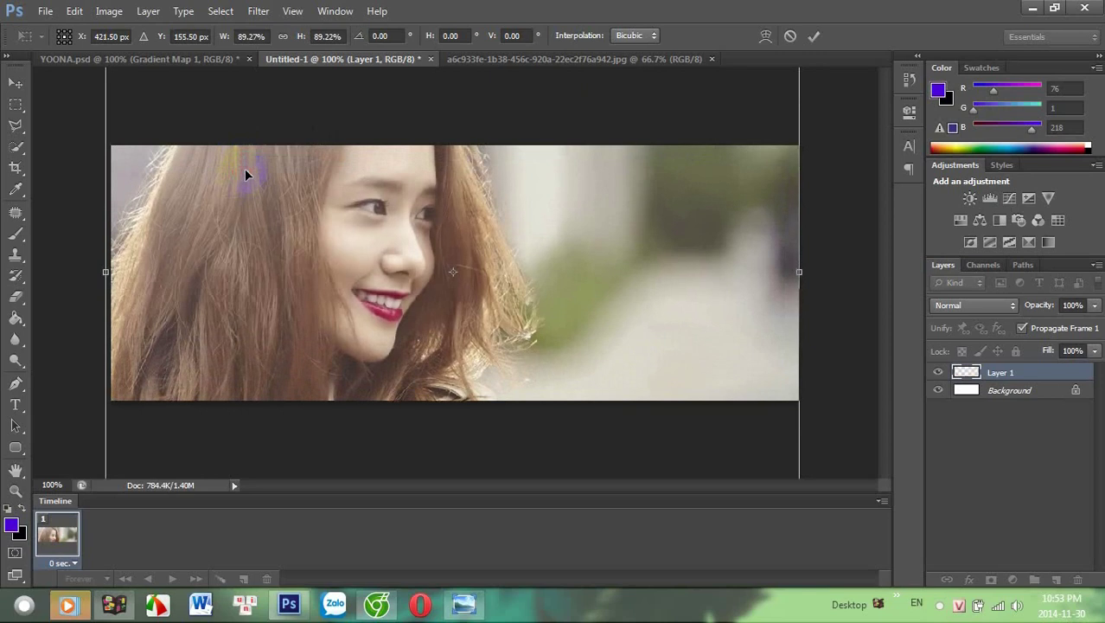
left_click(814, 36)
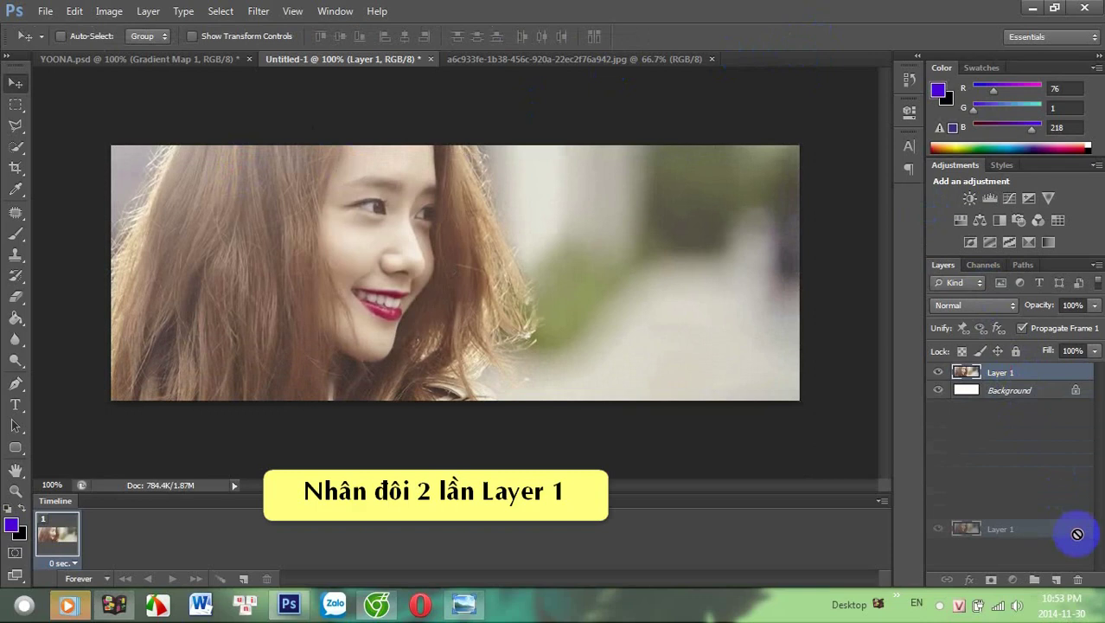
Duplicate Layer 1 twice; give Layer 1 copy a 3.0-pixel Gaussian Blur at 71% opacity
left_click_drag(1029, 390, 1056, 578)
left_click_drag(1024, 373, 1056, 579)
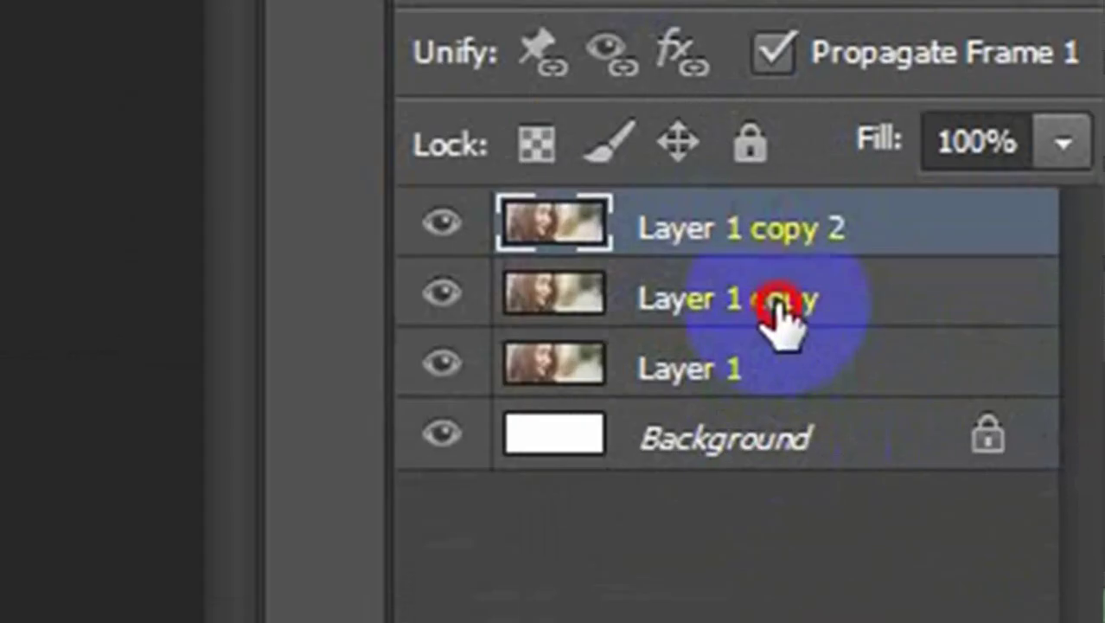
left_click(1024, 391)
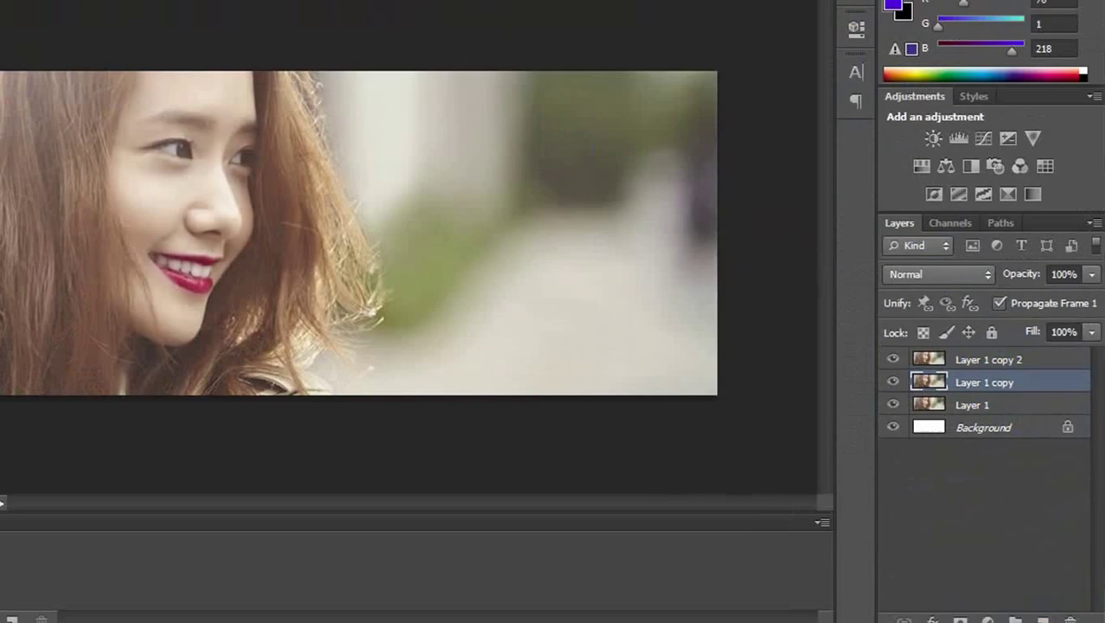
left_click(258, 11)
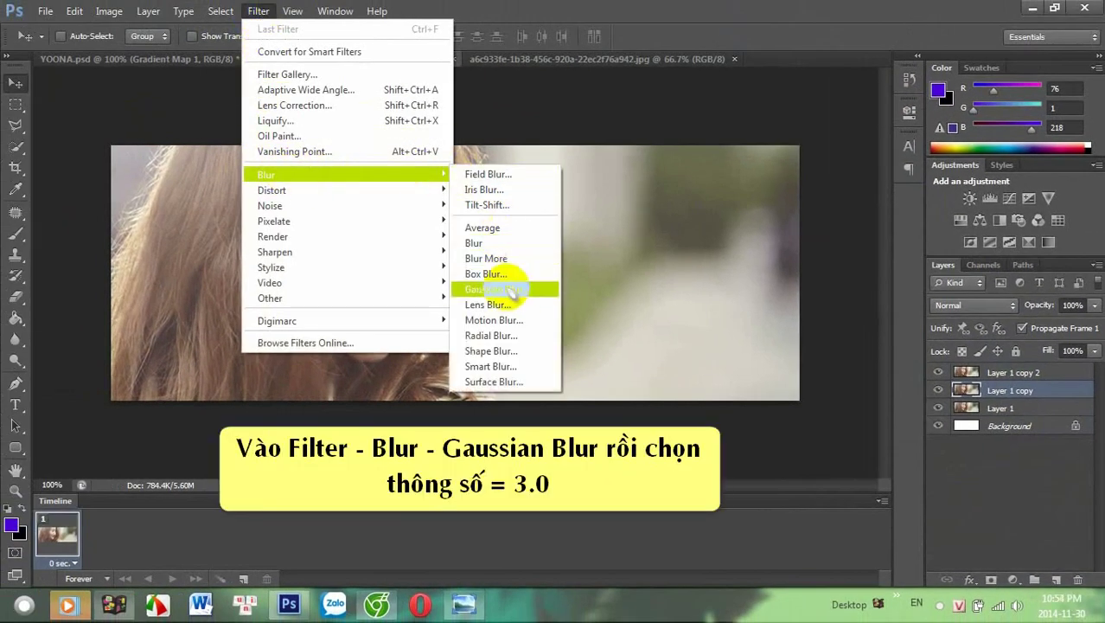
left_click(512, 290)
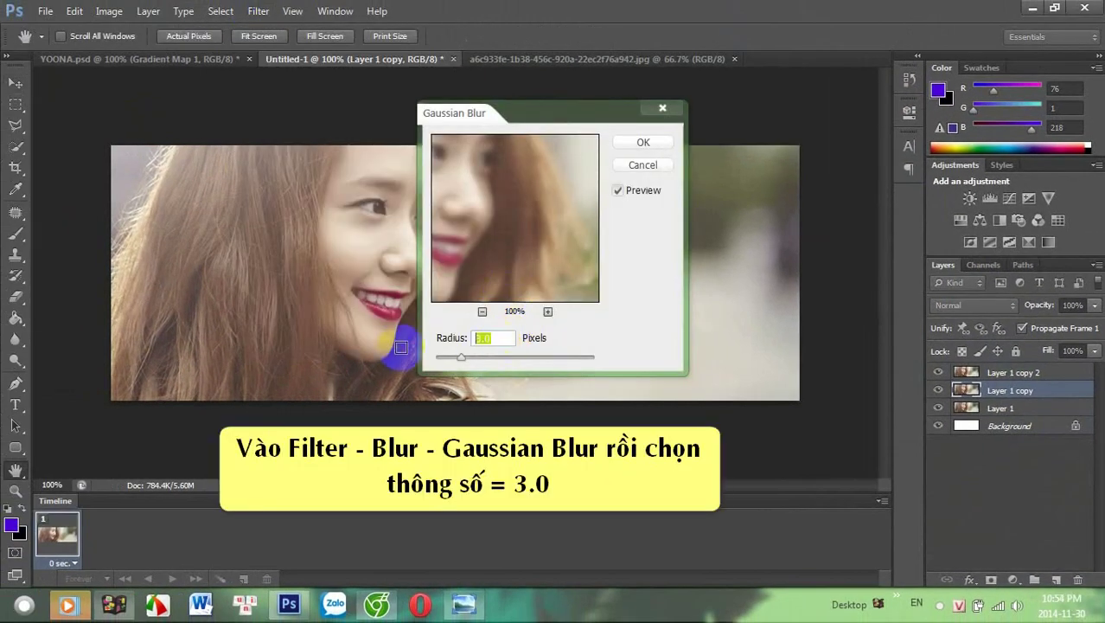
left_click(648, 147)
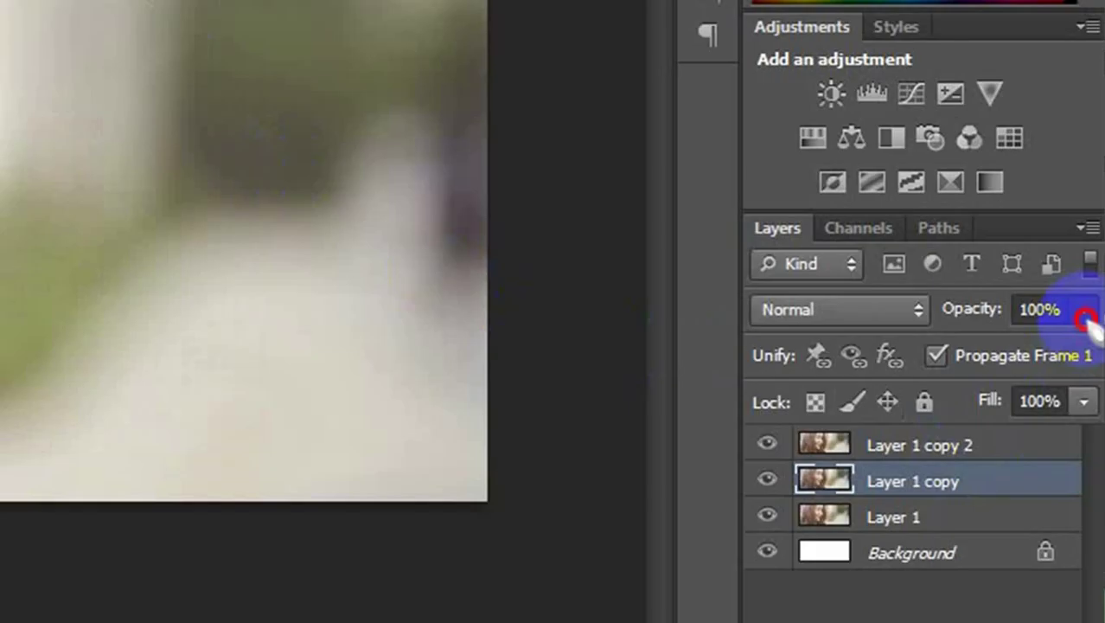
left_click(1094, 305)
left_click_drag(1093, 322, 1070, 321)
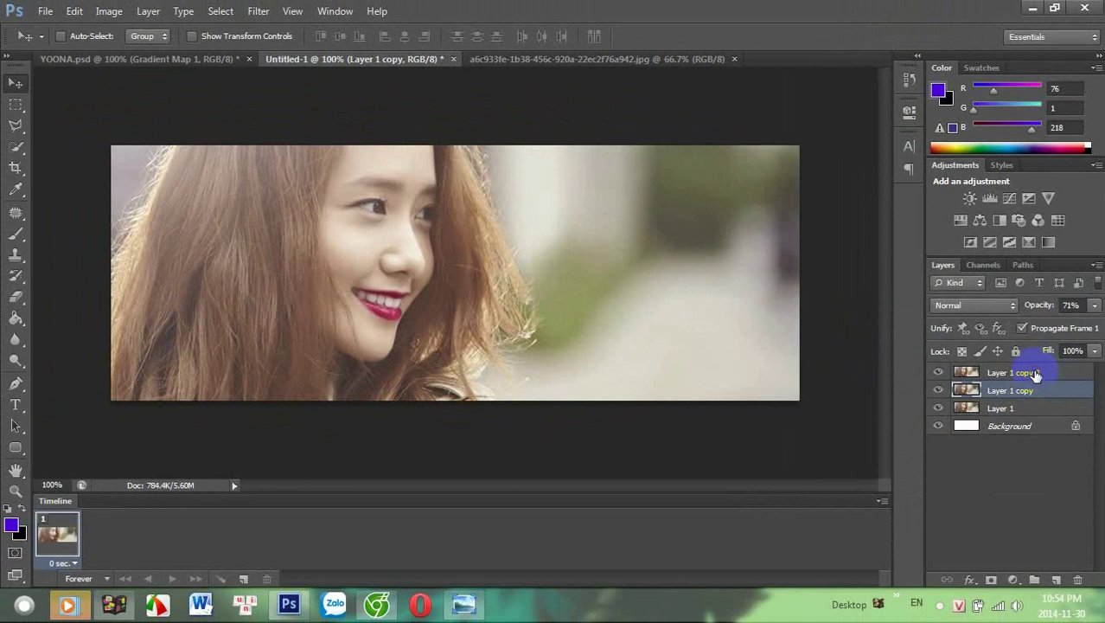
Set Layer 1 copy 2 to Soft Light blending at 70% opacity
left_click(1036, 374)
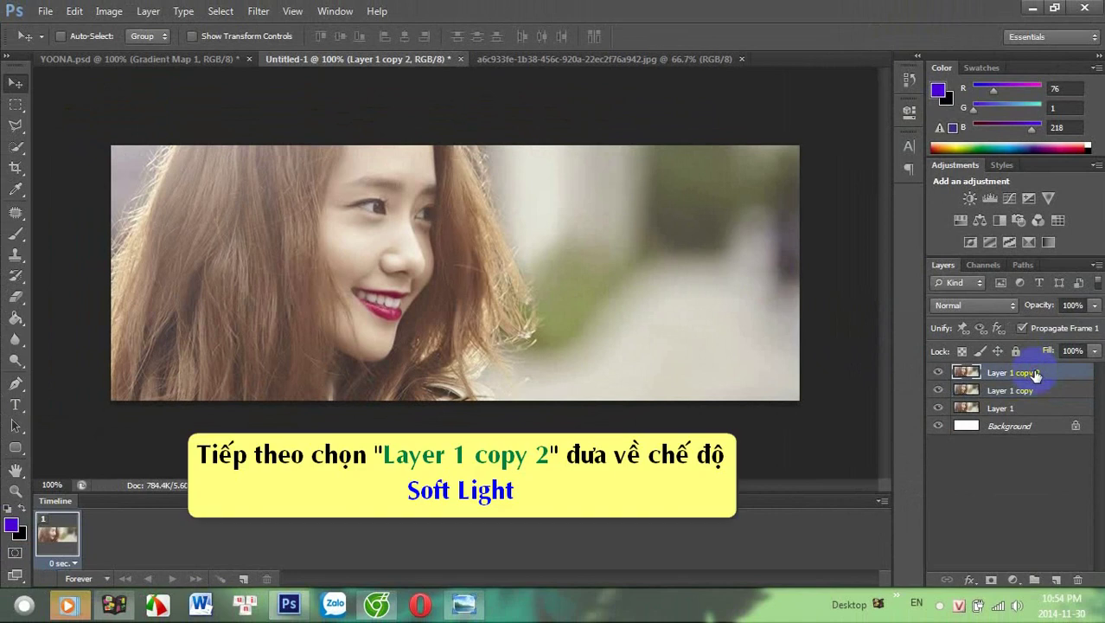
left_click(1006, 308)
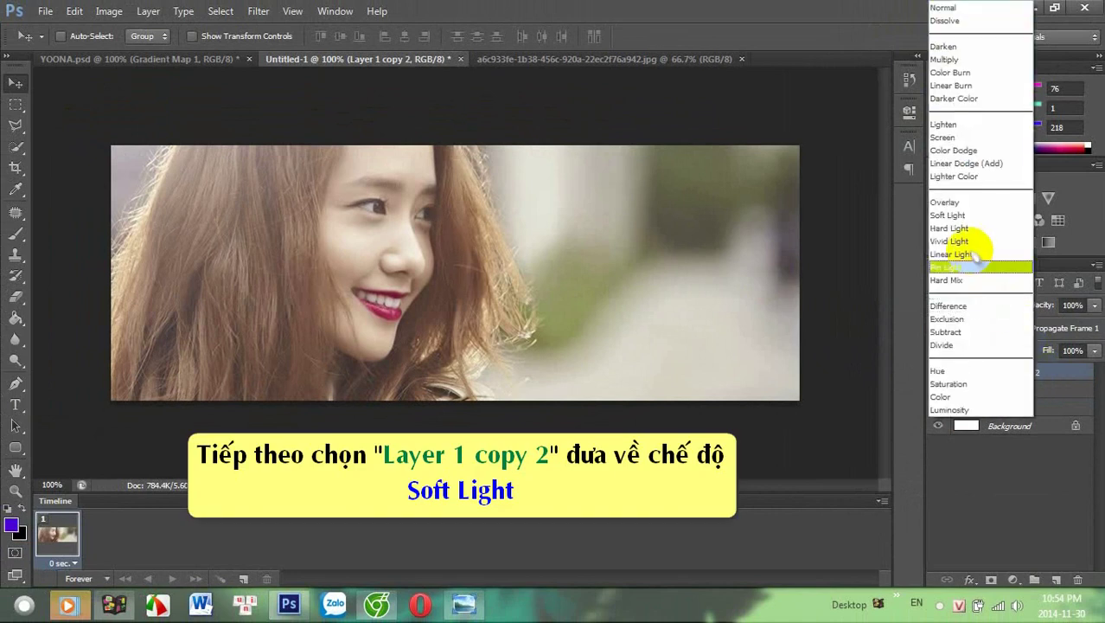
left_click(953, 216)
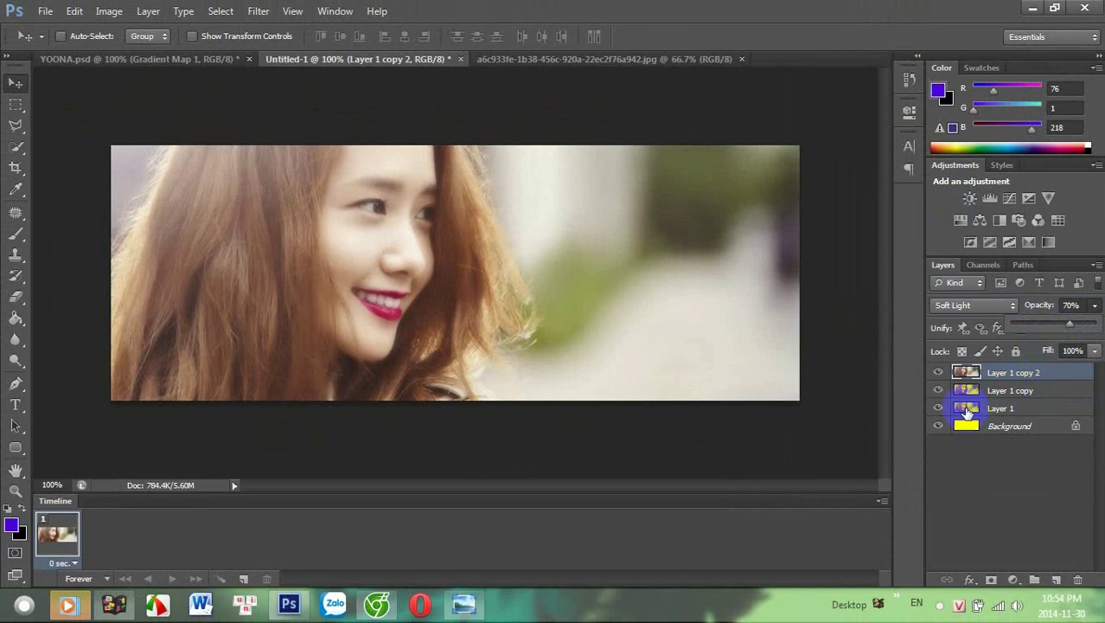
Add a Brightness/Contrast adjustment layer with Brightness 16, Contrast 69, at 56% opacity
left_click(1010, 581)
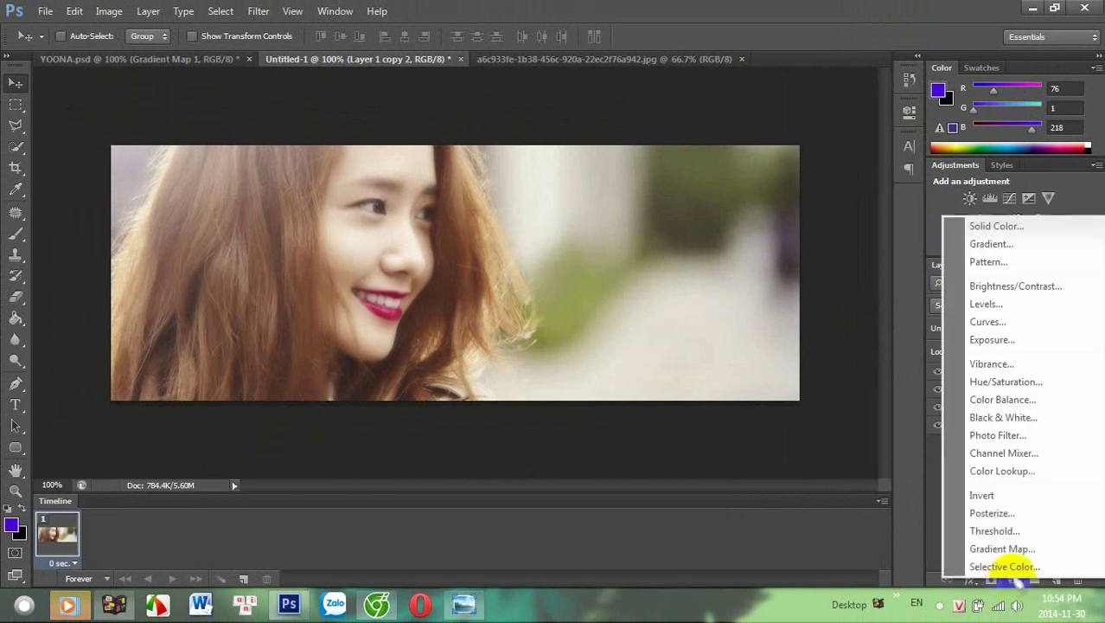
left_click(1016, 288)
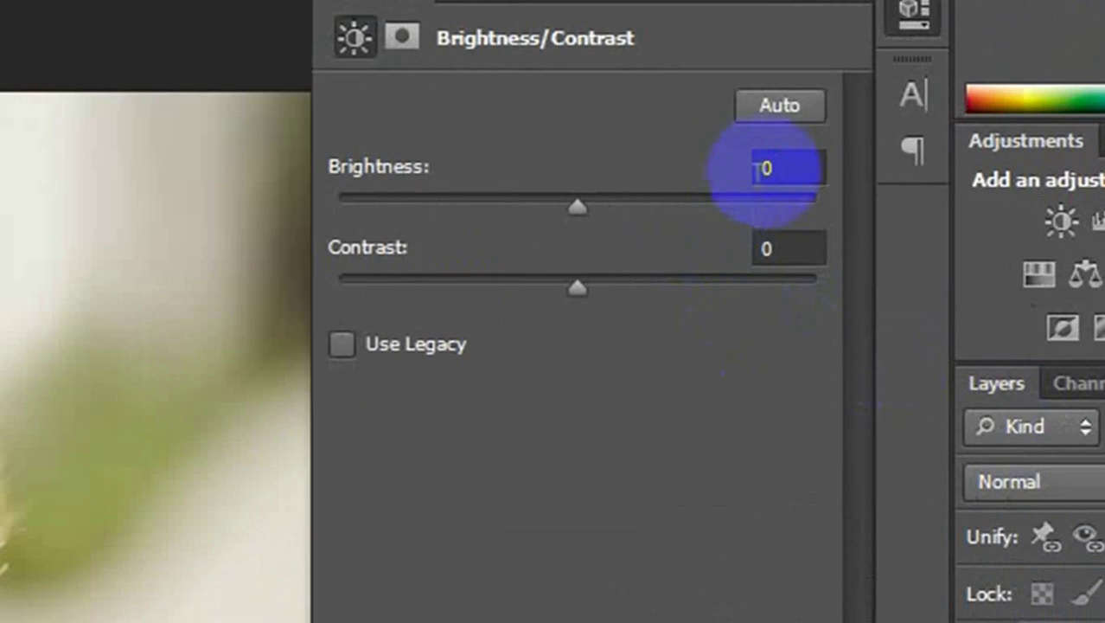
left_click(813, 166)
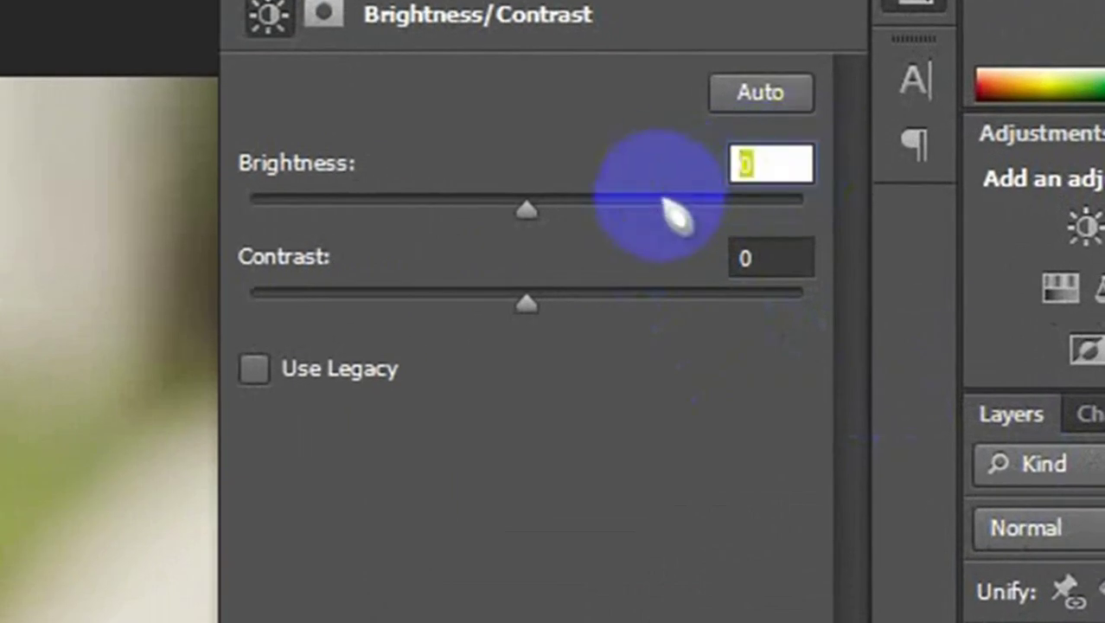
type("16")
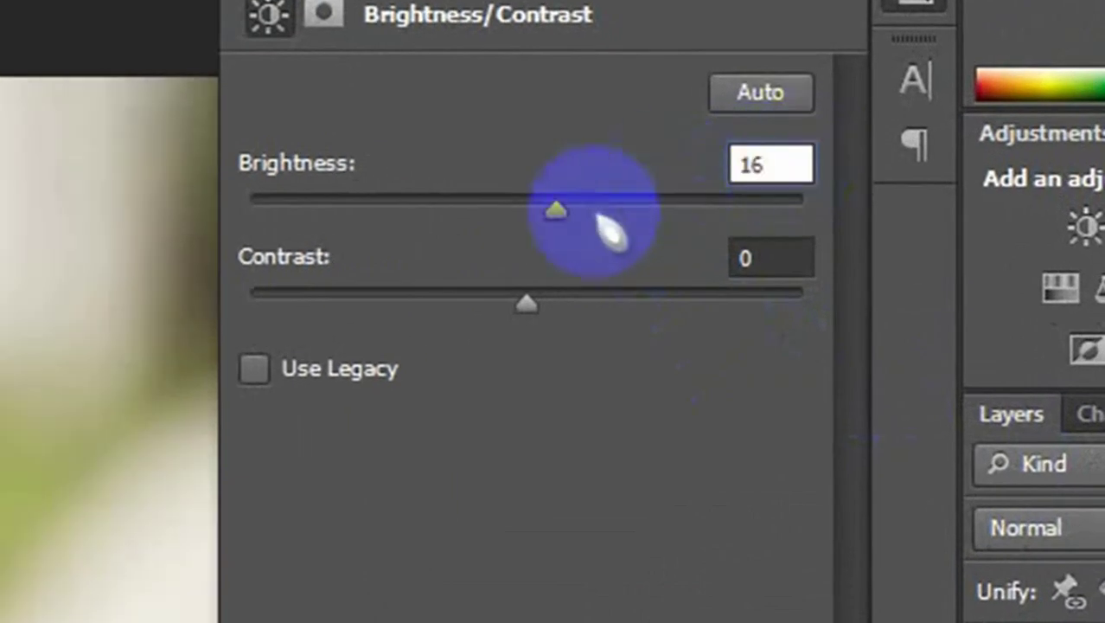
left_click(774, 250)
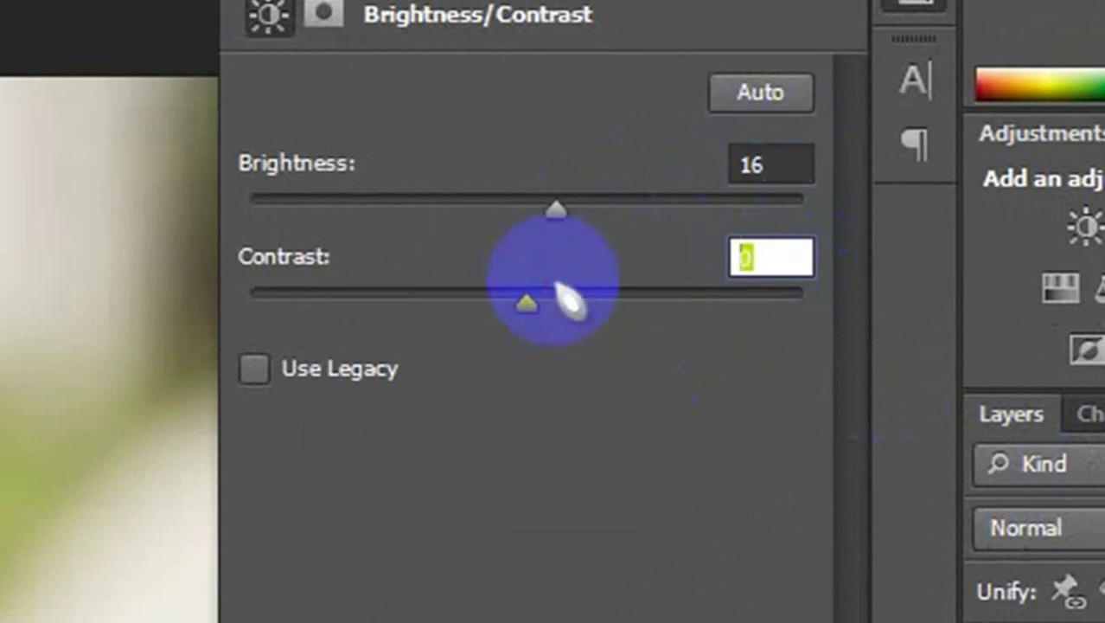
type("69")
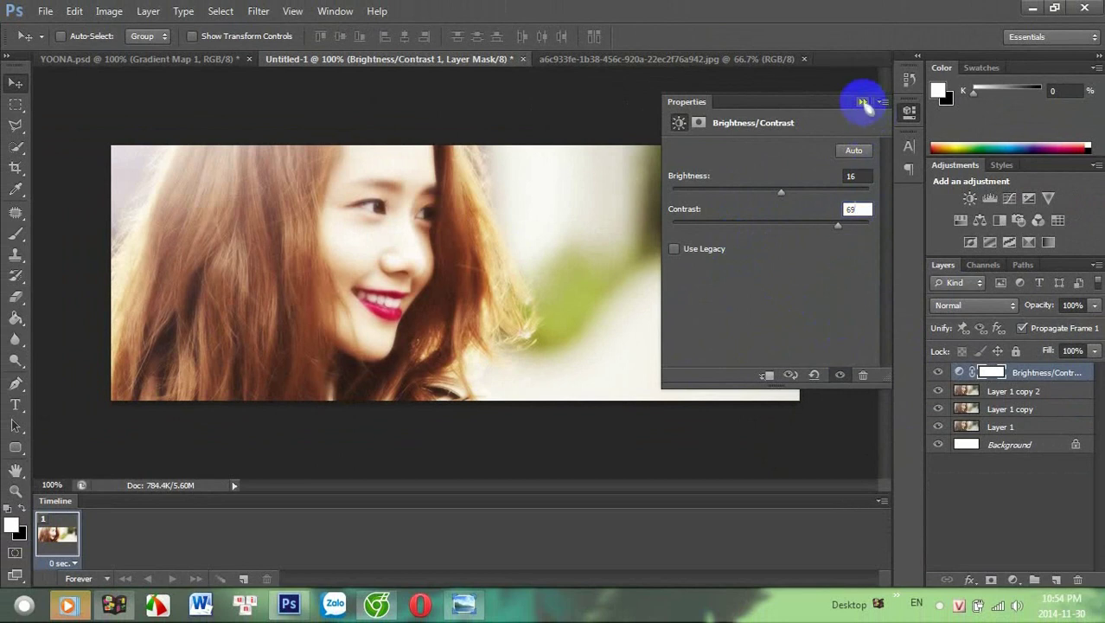
left_click(863, 102)
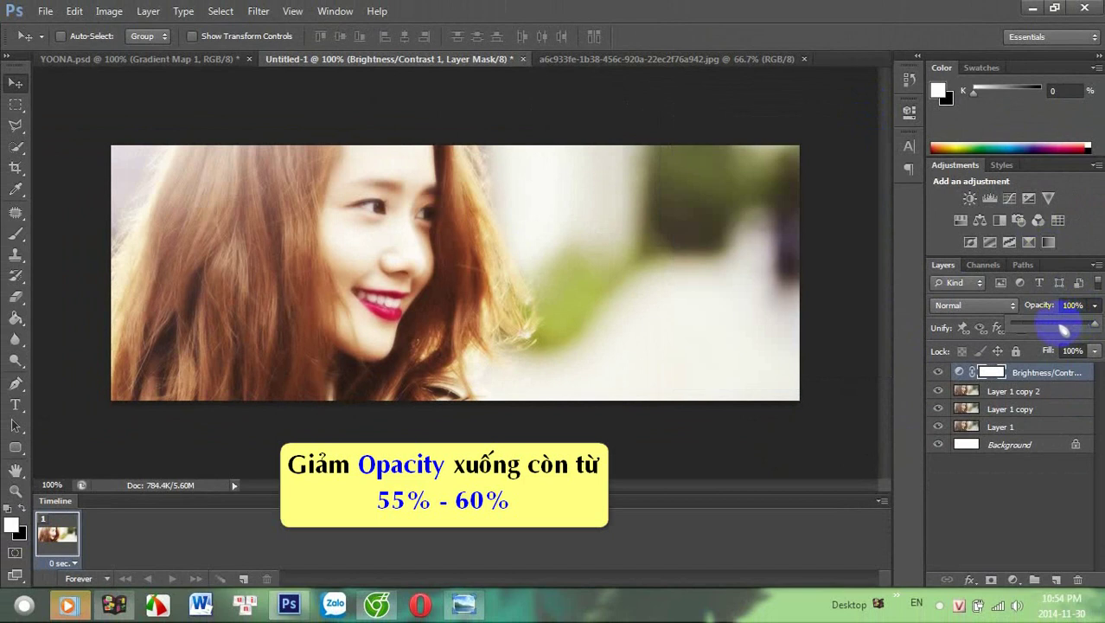
left_click_drag(1064, 328, 1060, 327)
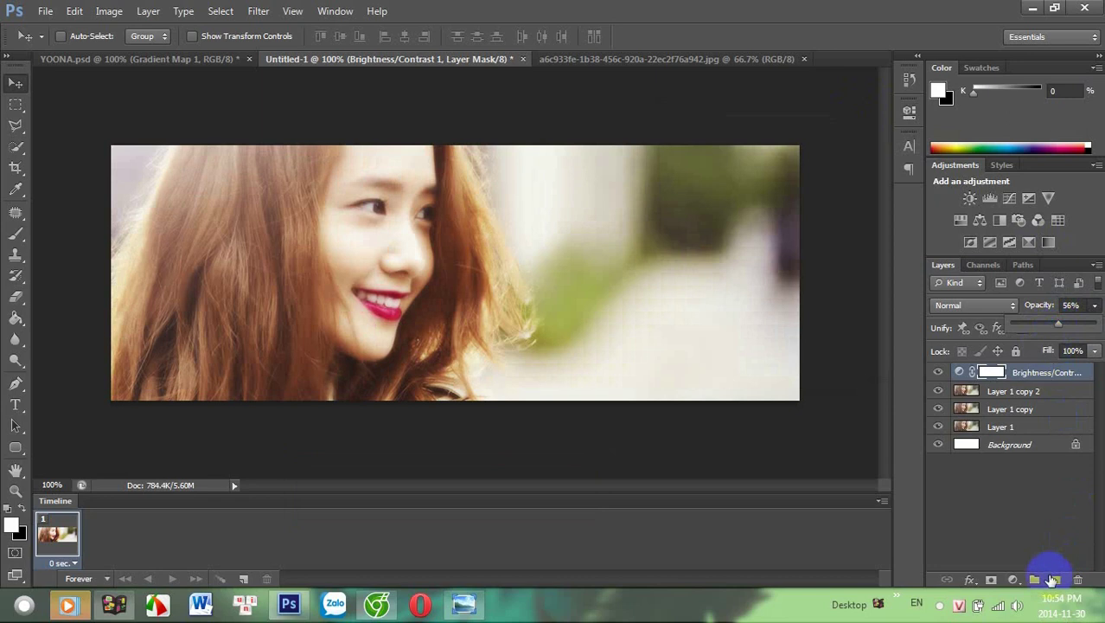
Add a Hue/Saturation layer adjusting Reds: Hue 4, Saturation 8, Lightness 3
left_click(1015, 580)
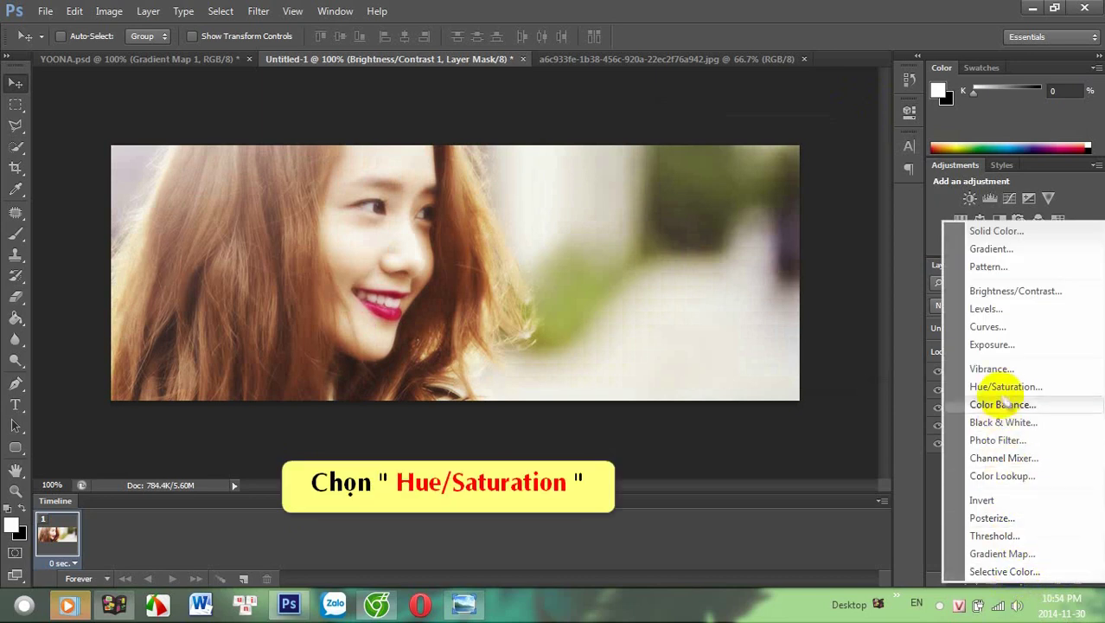
left_click(1006, 387)
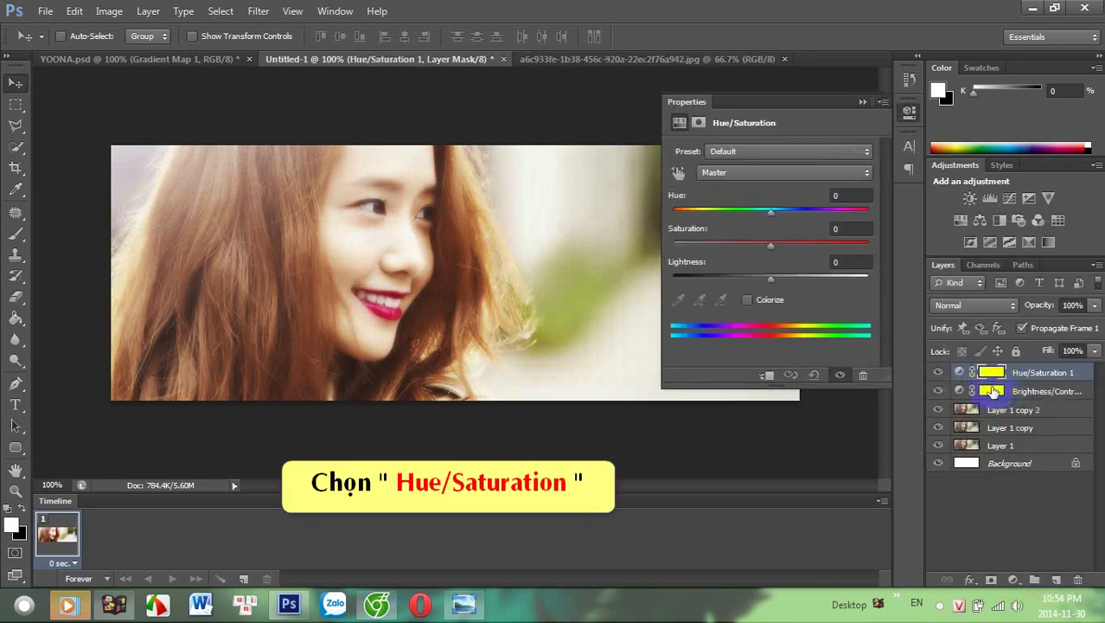
left_click(790, 173)
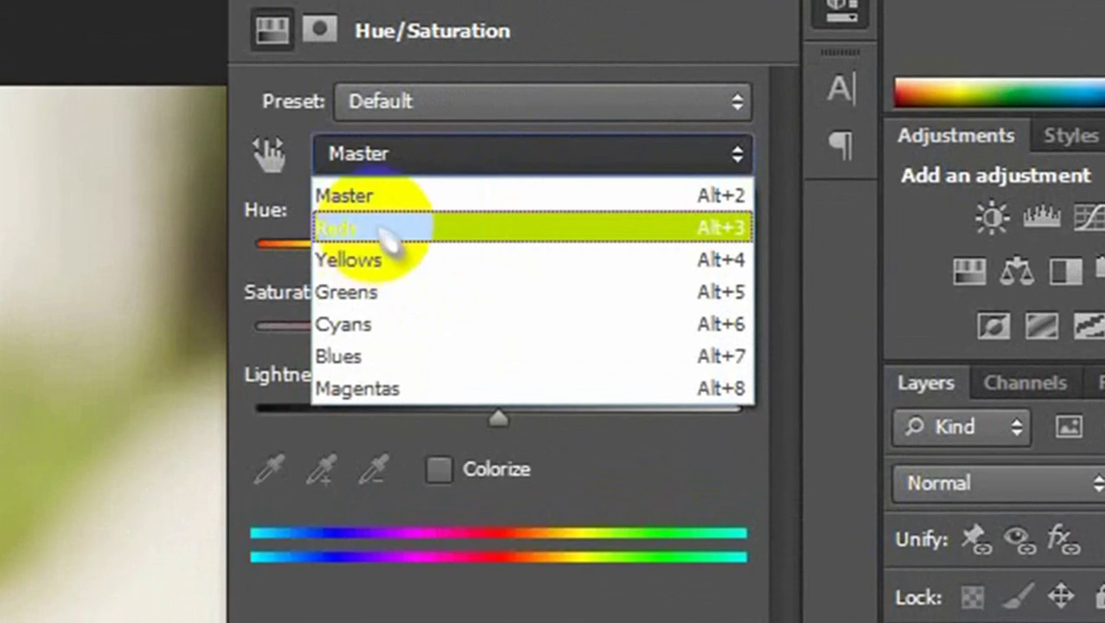
left_click(387, 228)
left_click(697, 210)
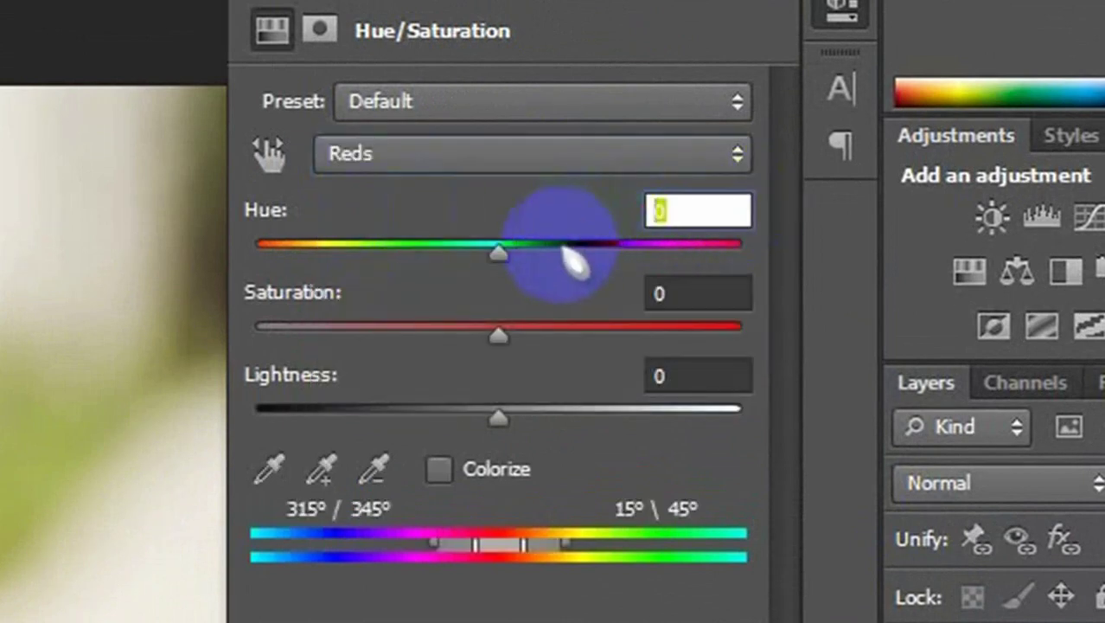
type("4")
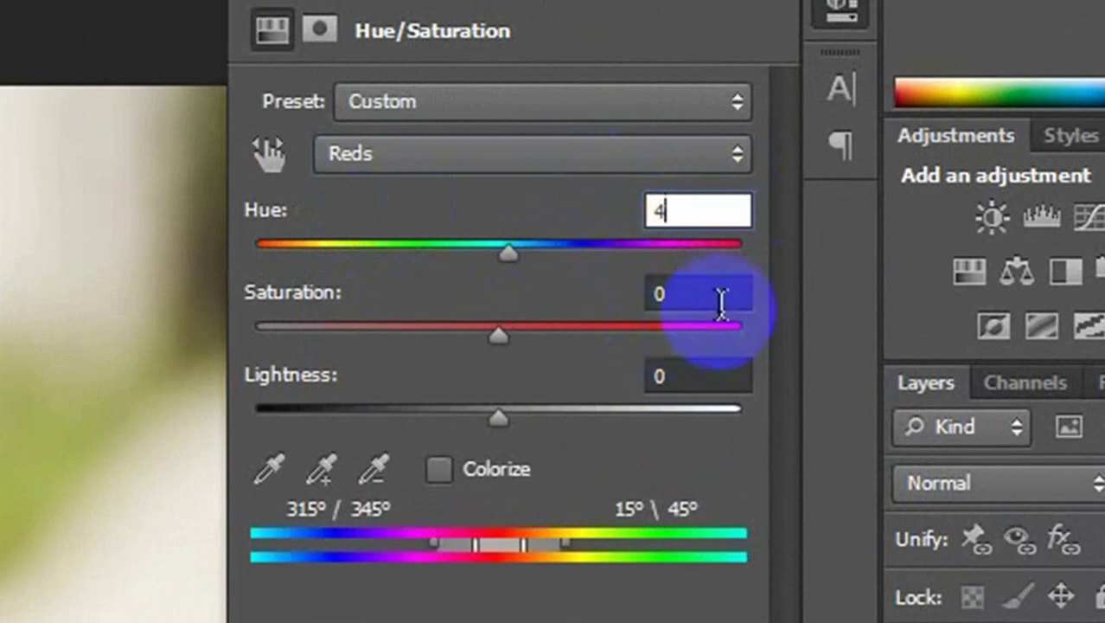
left_click(712, 298)
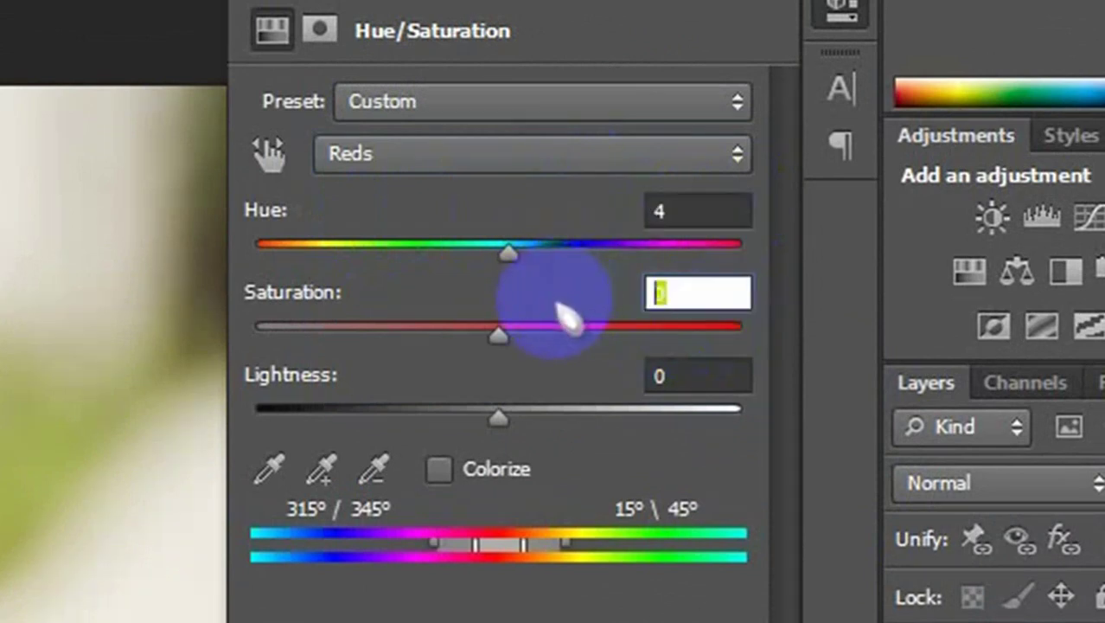
type("8")
left_click(744, 381)
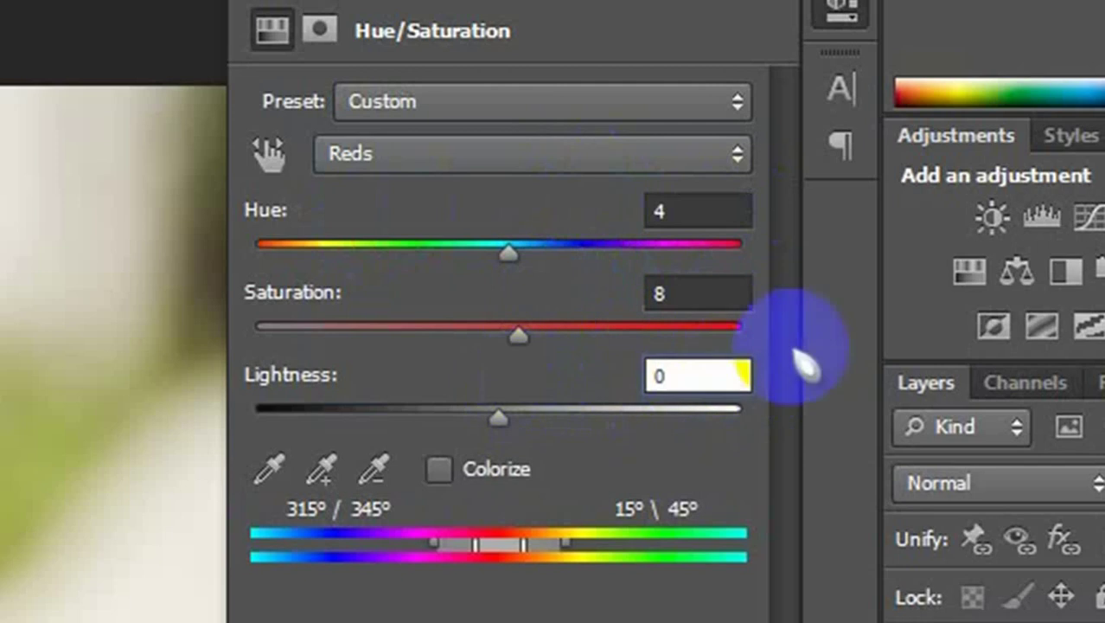
left_click(569, 379)
type("3")
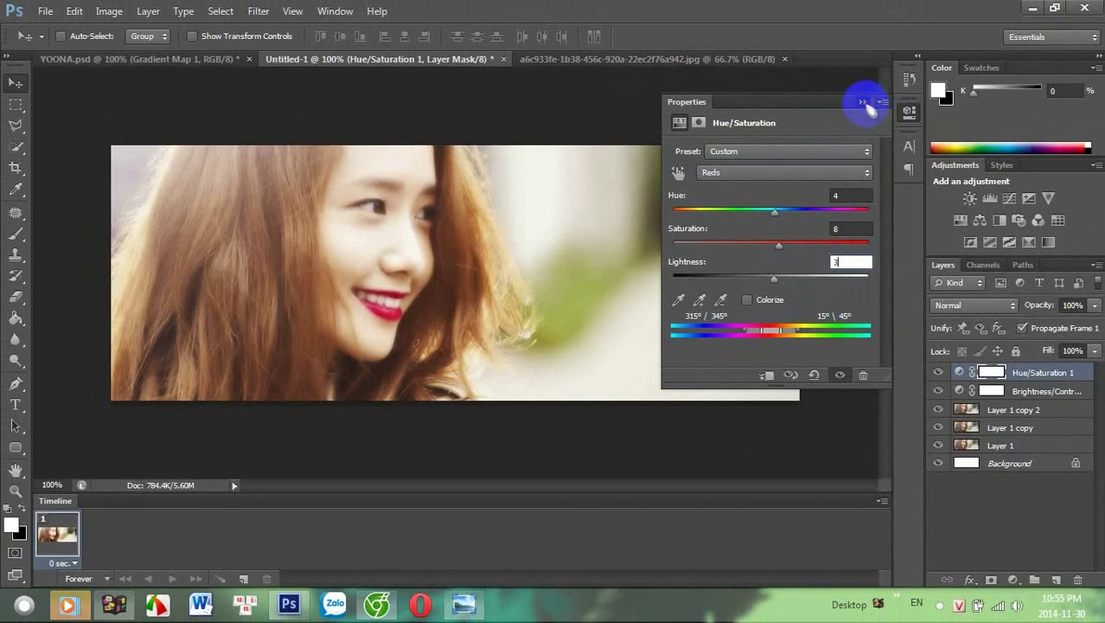
left_click(863, 103)
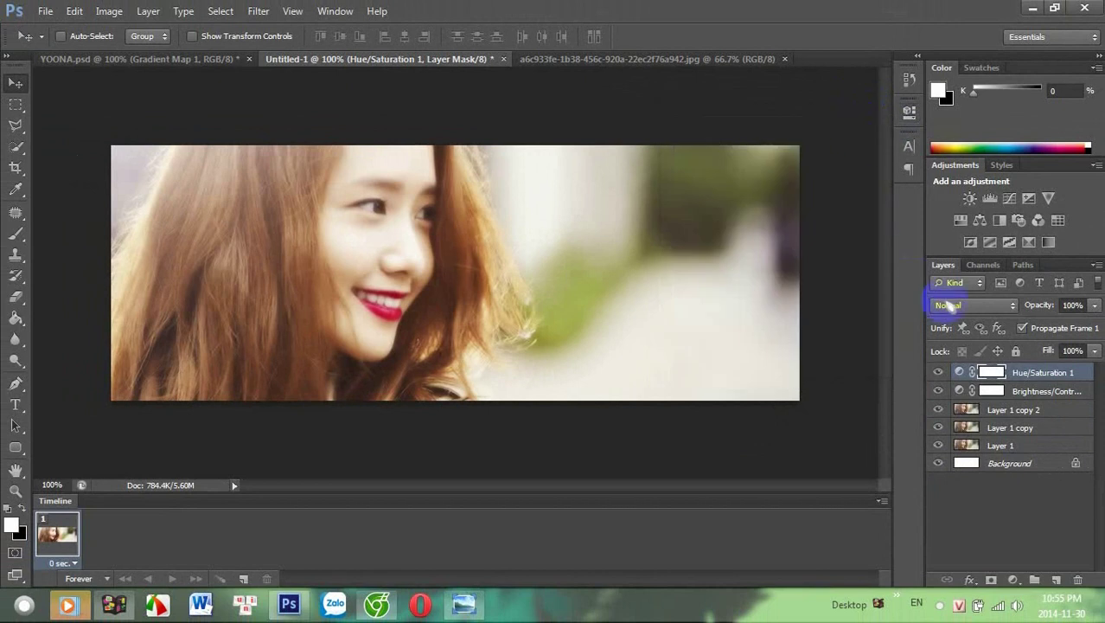
Add an orange ff8400 Solid Color fill layer at 20% opacity
left_click(1012, 581)
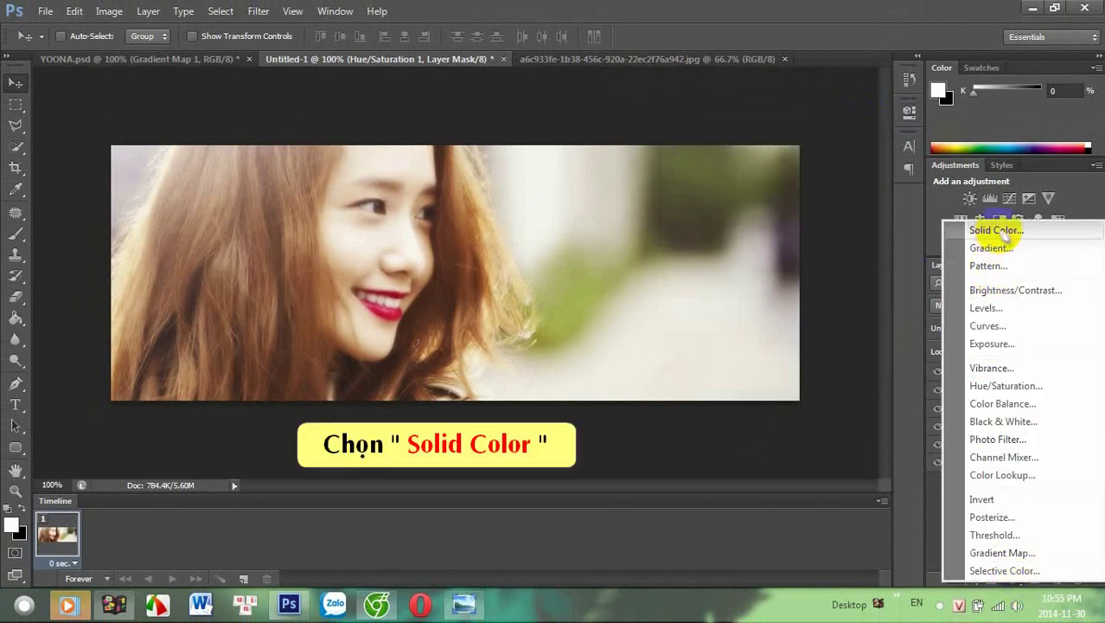
left_click(996, 230)
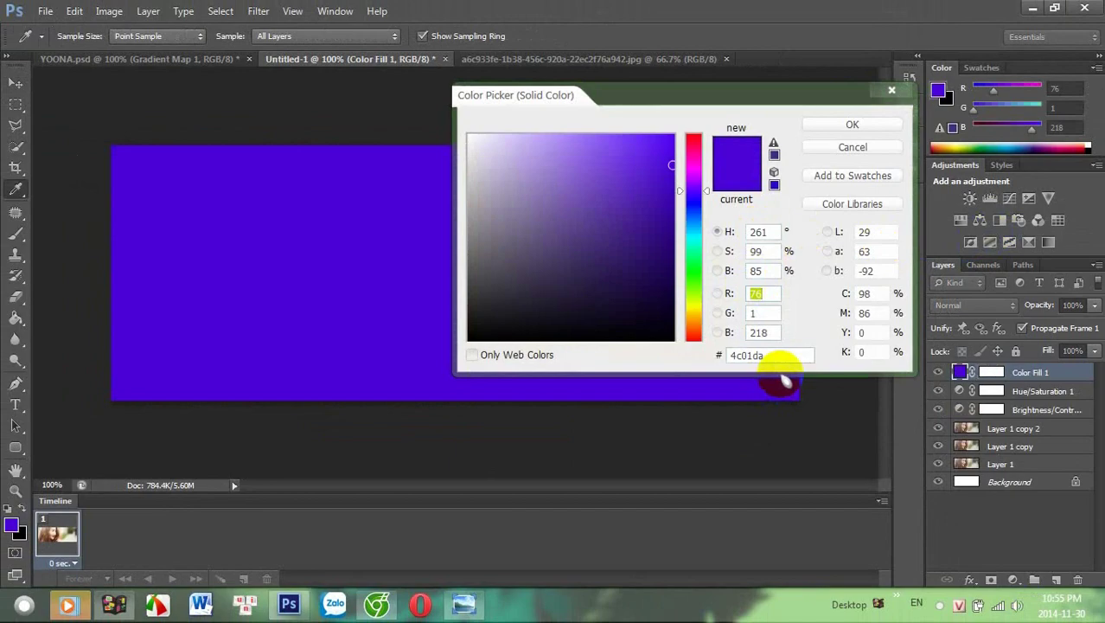
left_click_drag(782, 355, 653, 360)
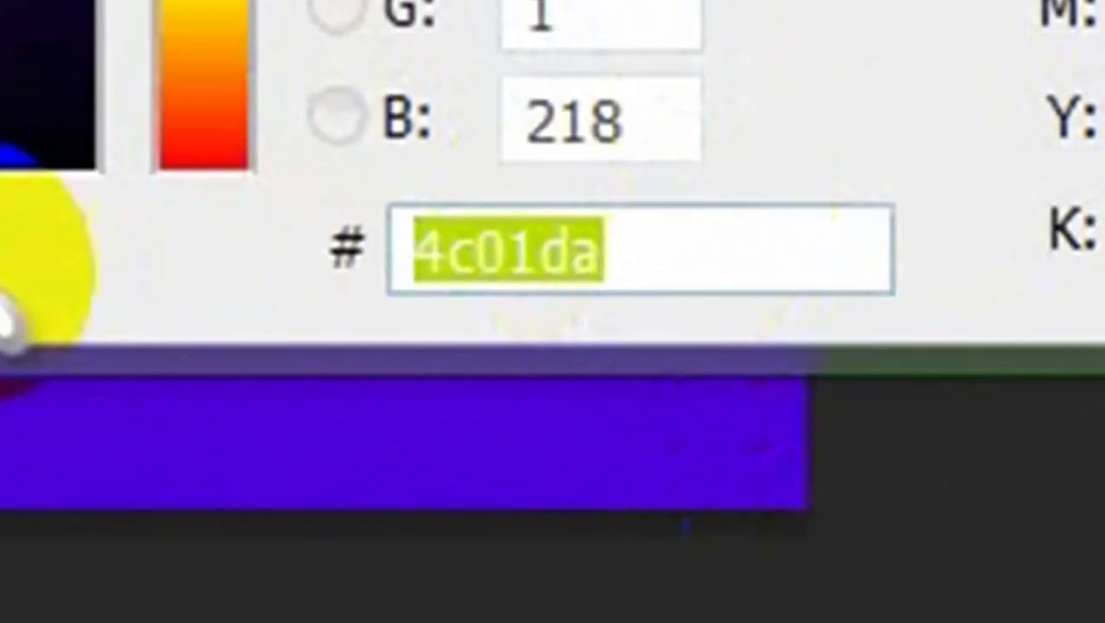
type("ff")
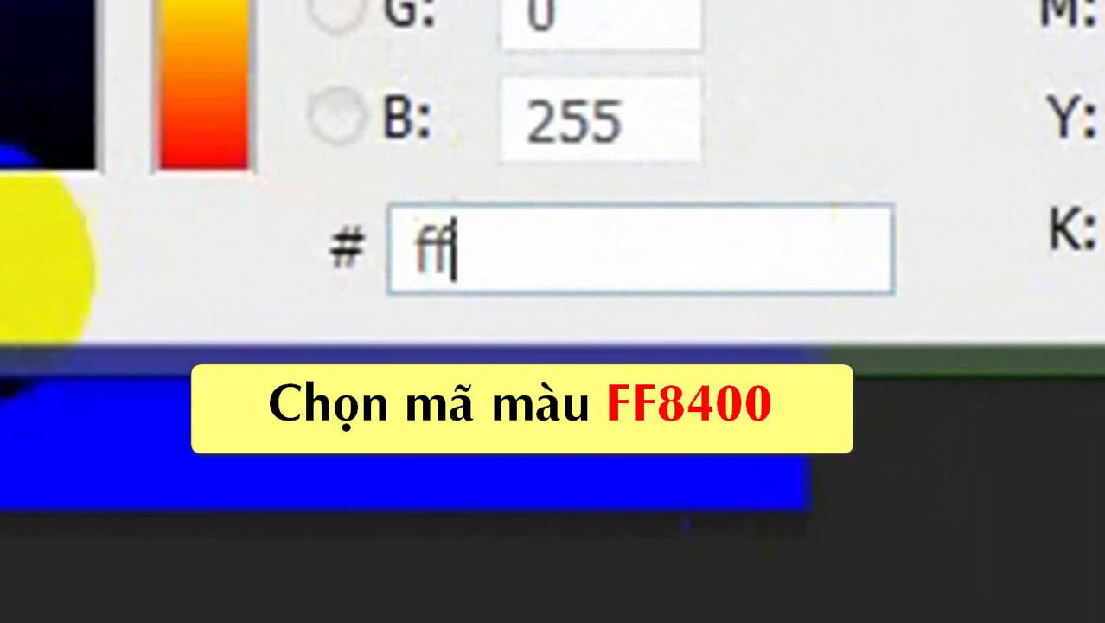
type("8400")
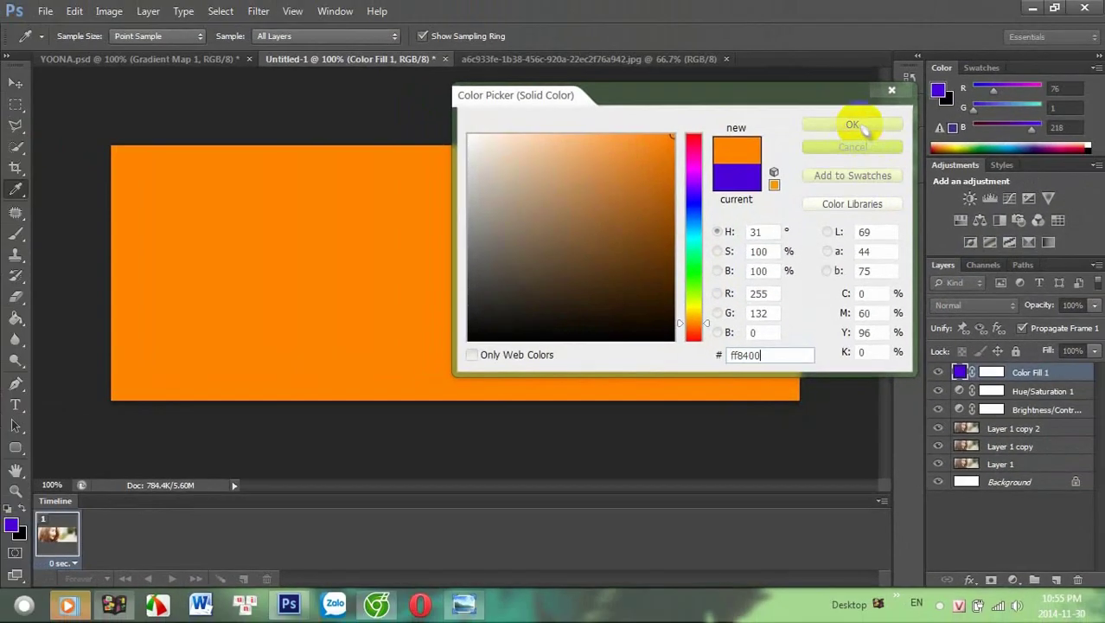
left_click(853, 125)
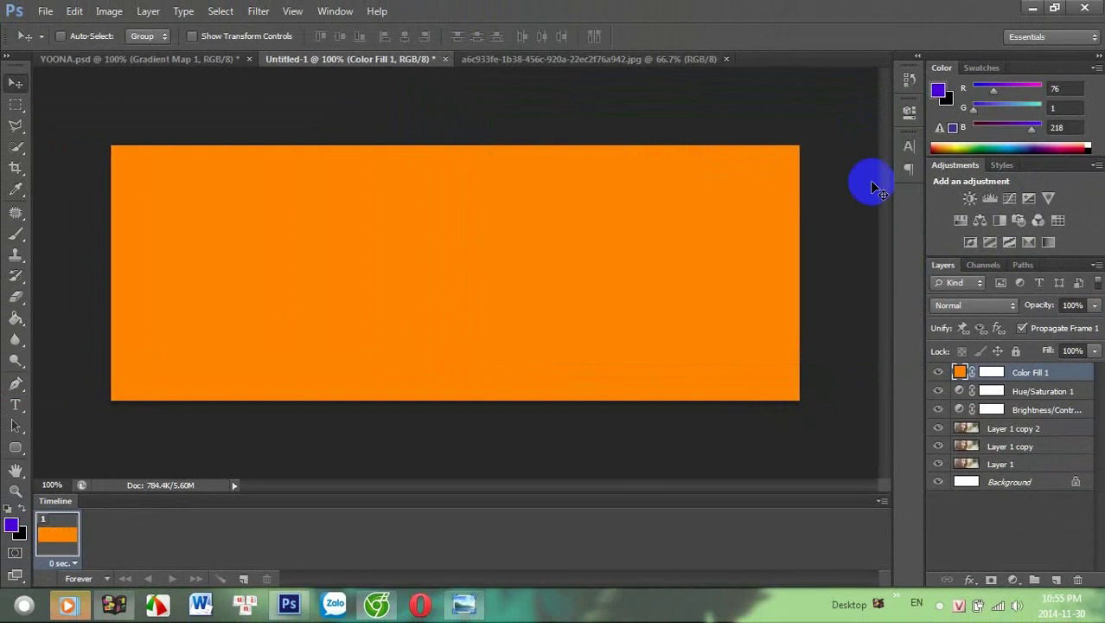
left_click(1095, 306)
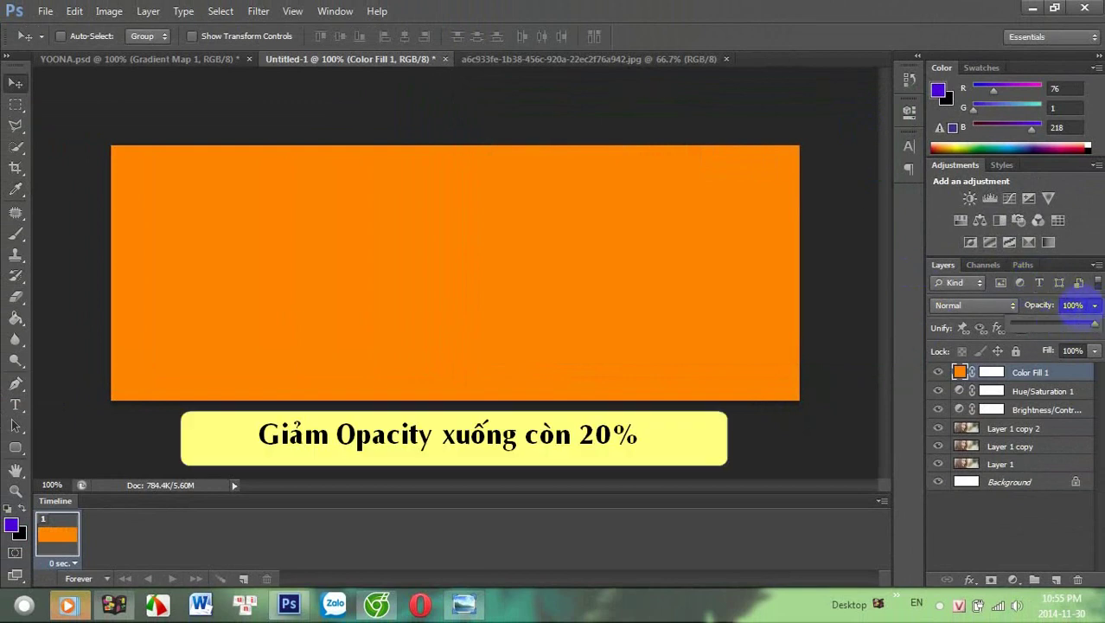
left_click(1072, 306)
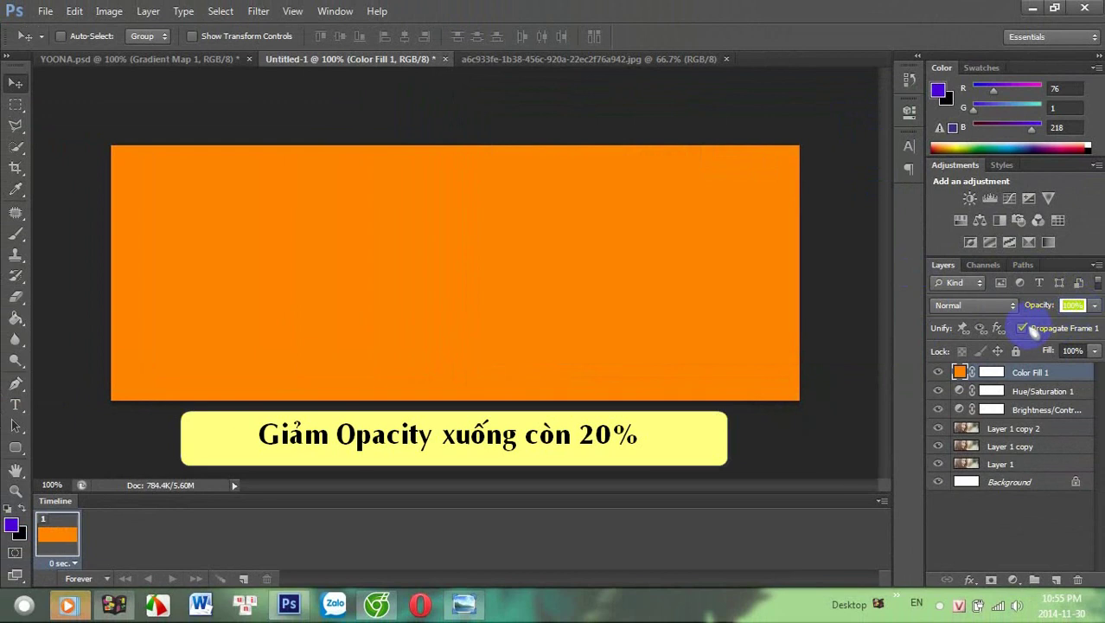
type("20")
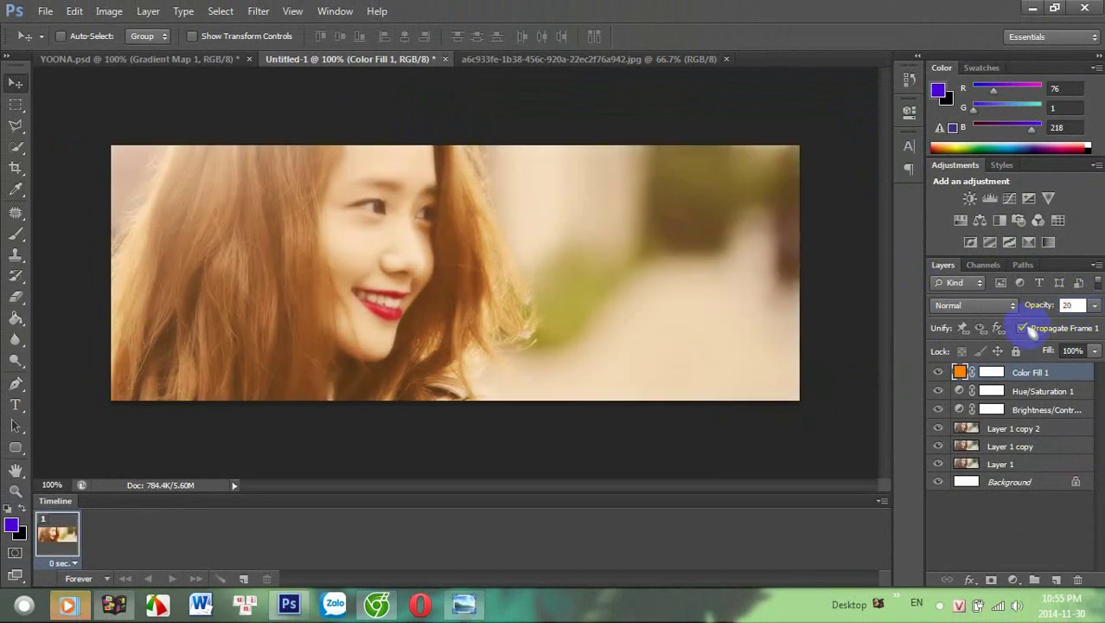
key("Return")
Check Color Fill 1 in the YOONA.psd reference, then set Untitled-1's Color Fill 1 to Overlay
left_click(309, 68)
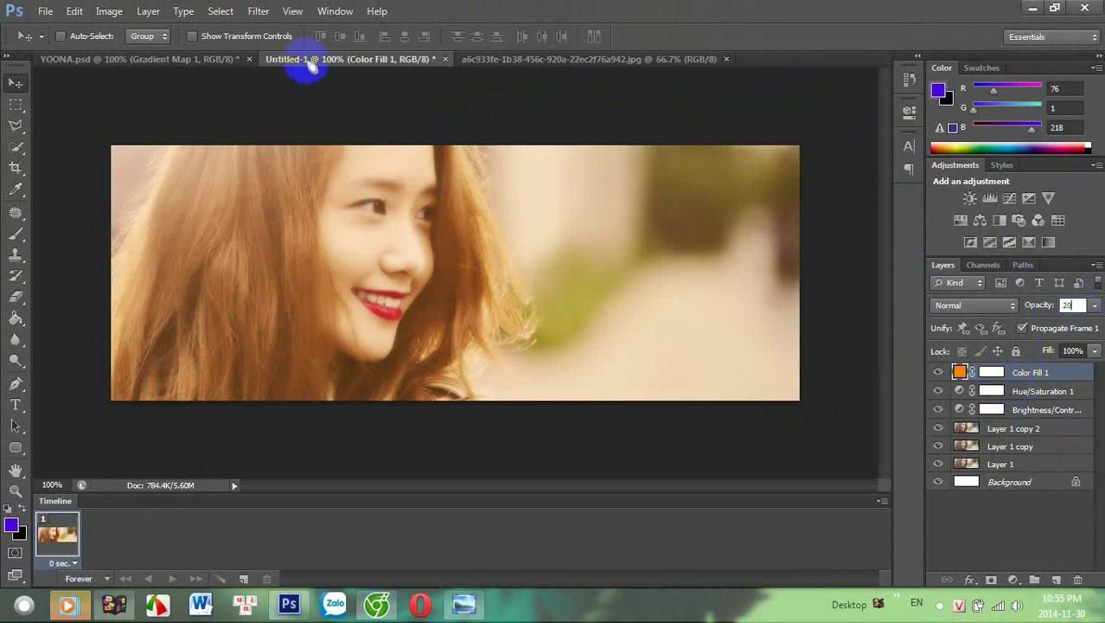
left_click(208, 62)
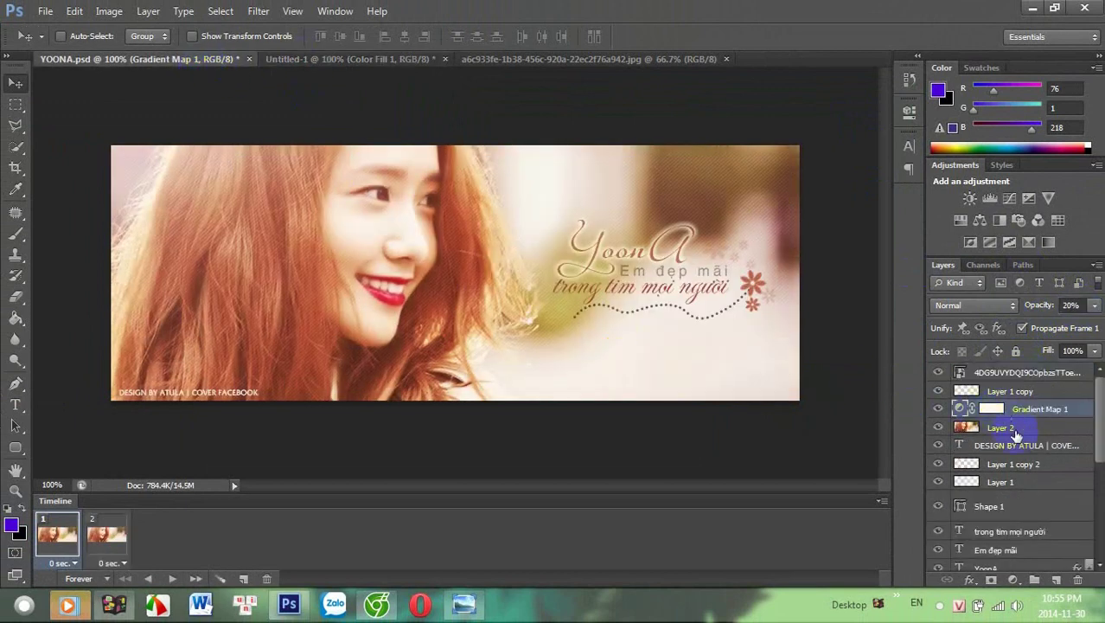
scroll(1036, 450, "down", 3)
scroll(1036, 450, "down", 2)
left_click(1016, 489)
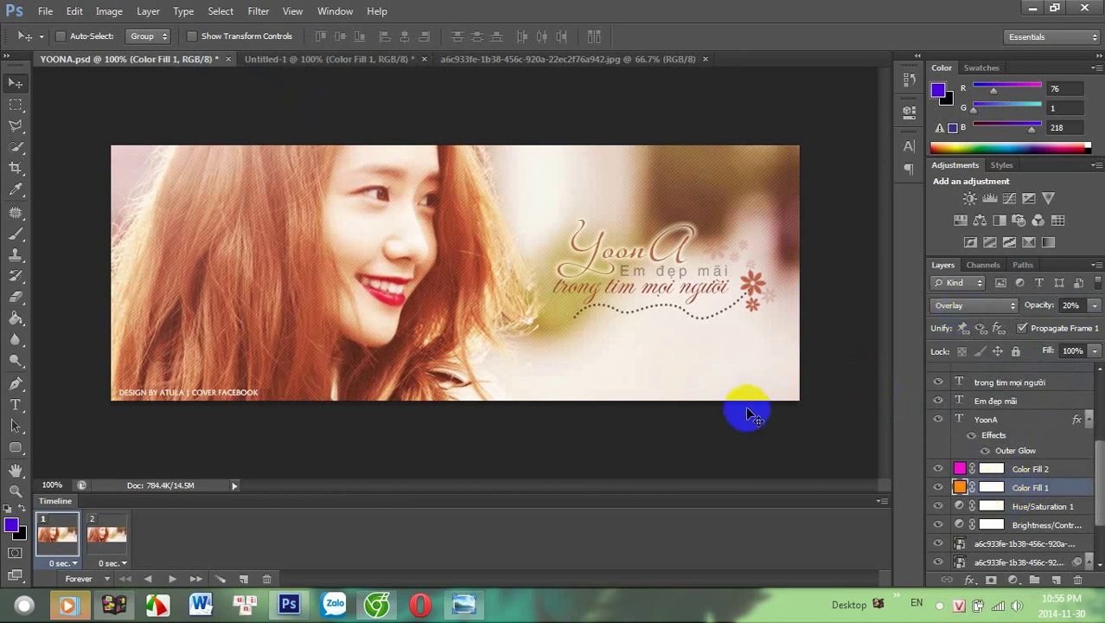
left_click(468, 62)
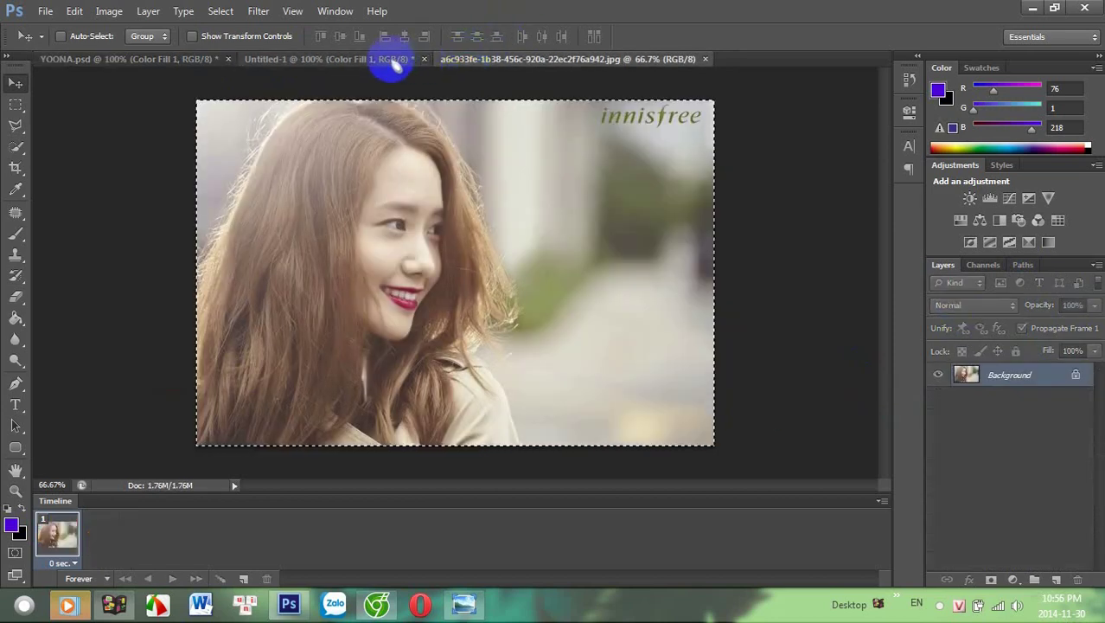
left_click(388, 60)
left_click(973, 307)
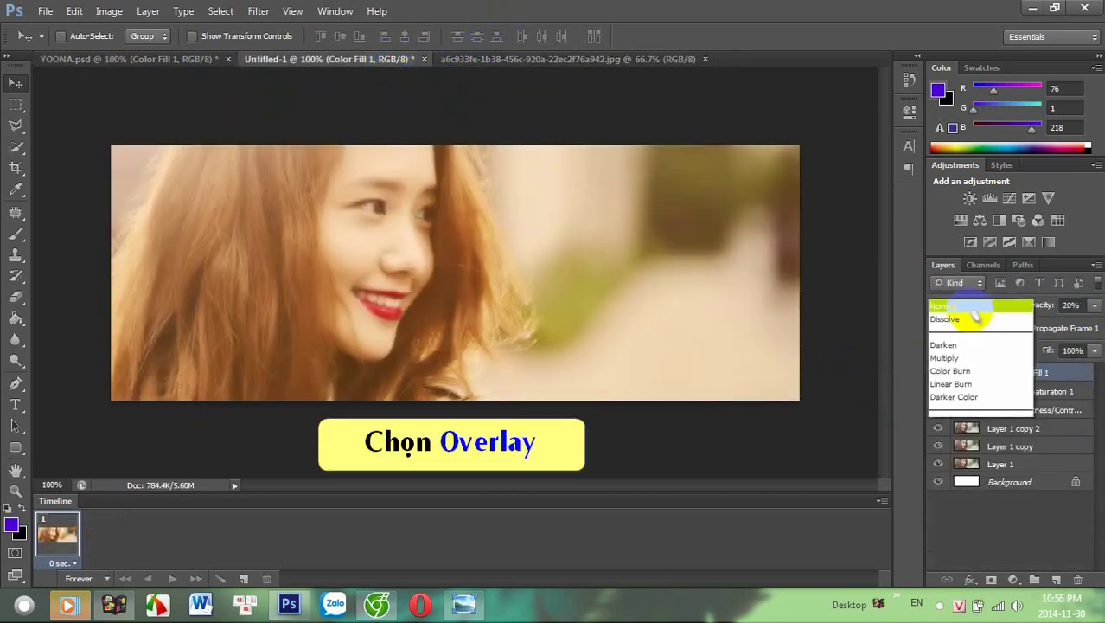
left_click(960, 207)
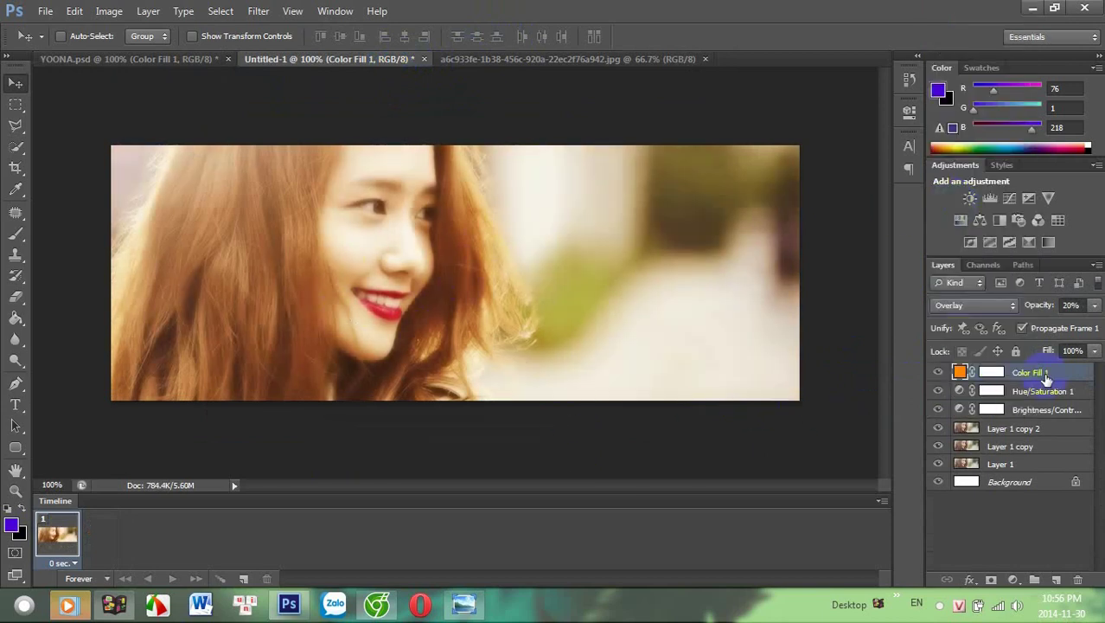
Add a magenta Solid Color fill layer with hex fa0cd6
left_click(1013, 580)
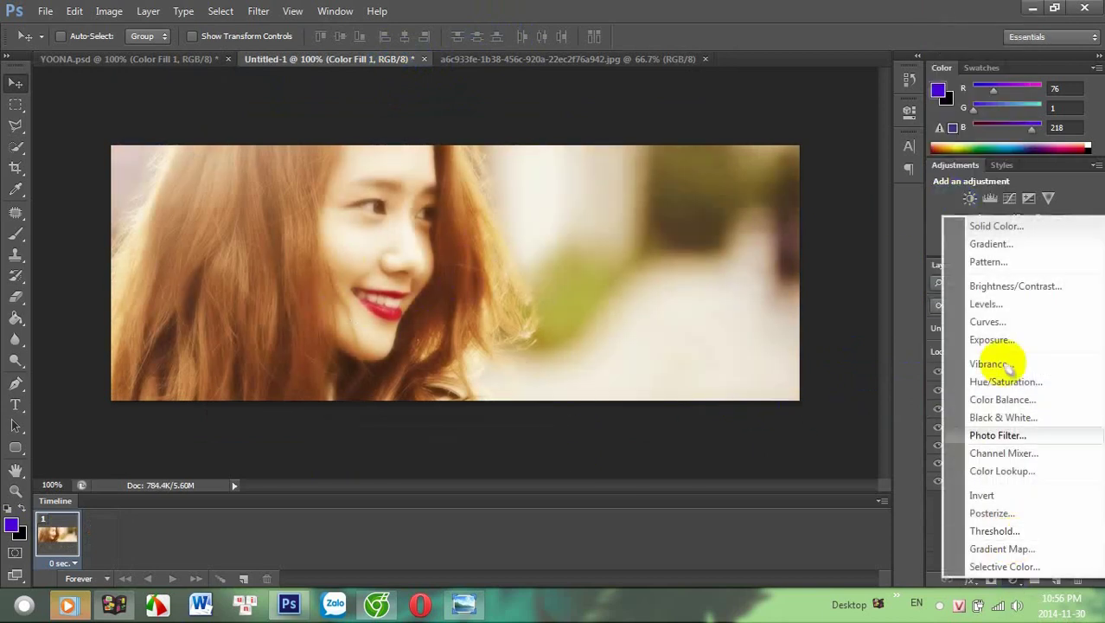
left_click(1001, 226)
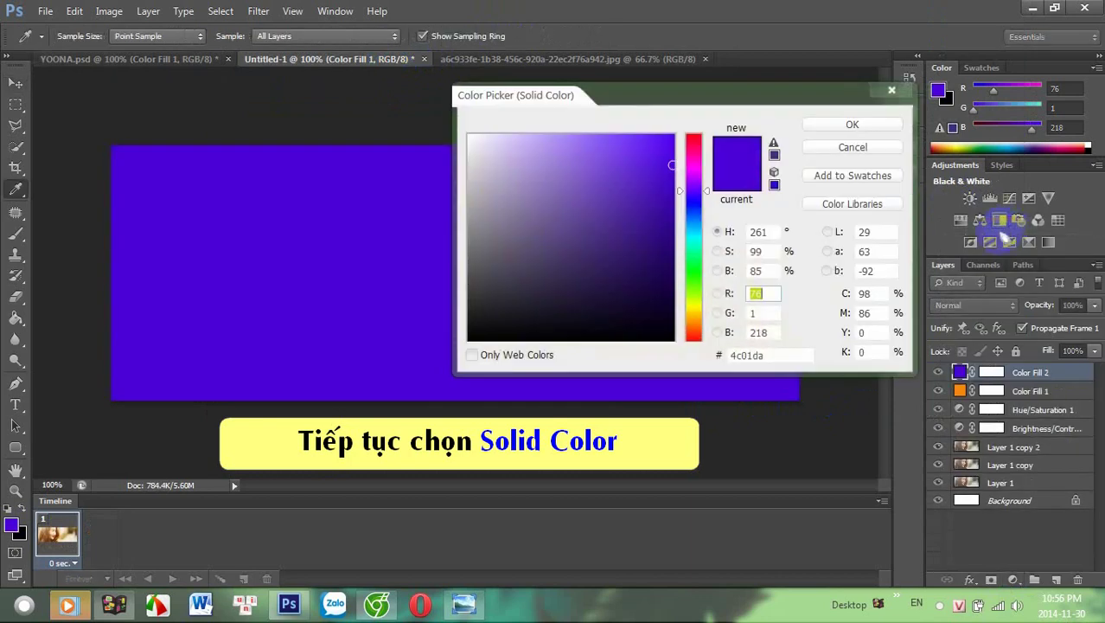
left_click_drag(778, 354, 664, 367)
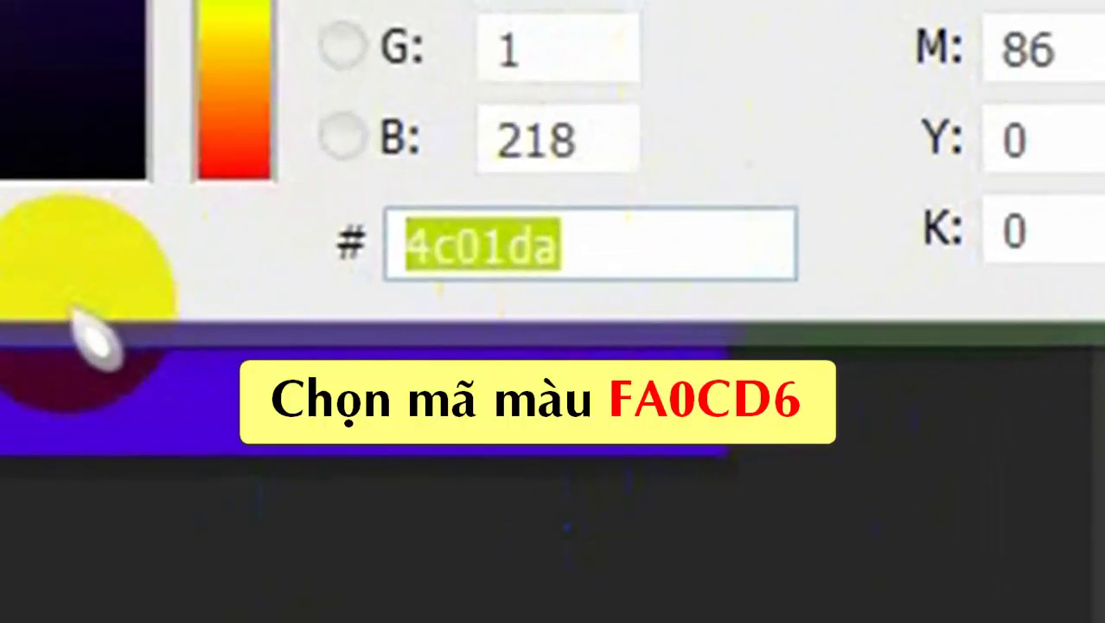
type("fa")
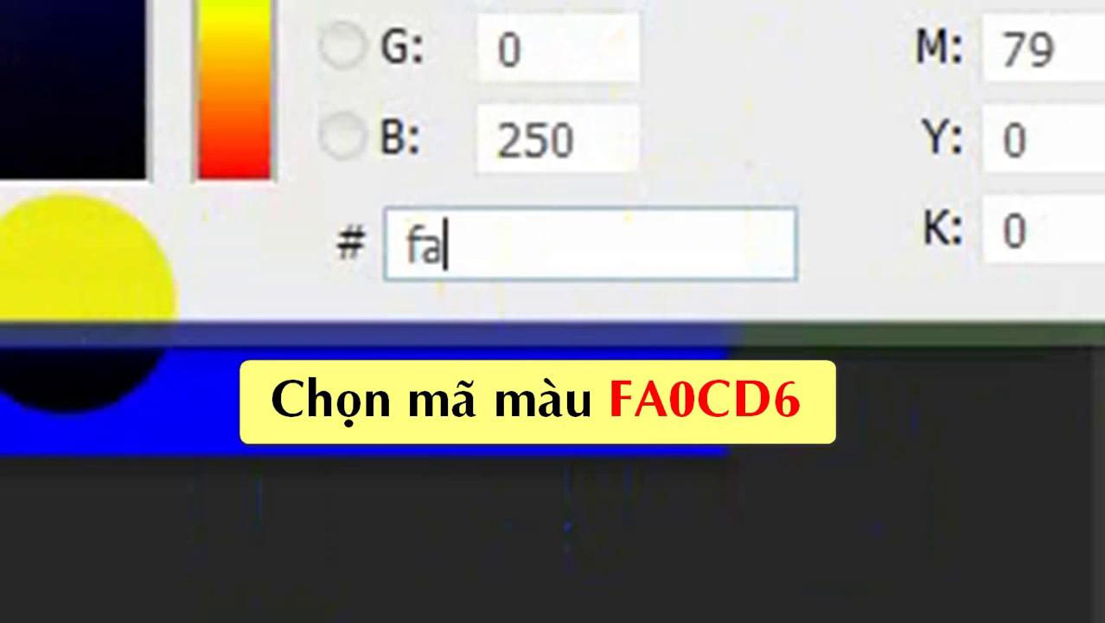
type("0cd")
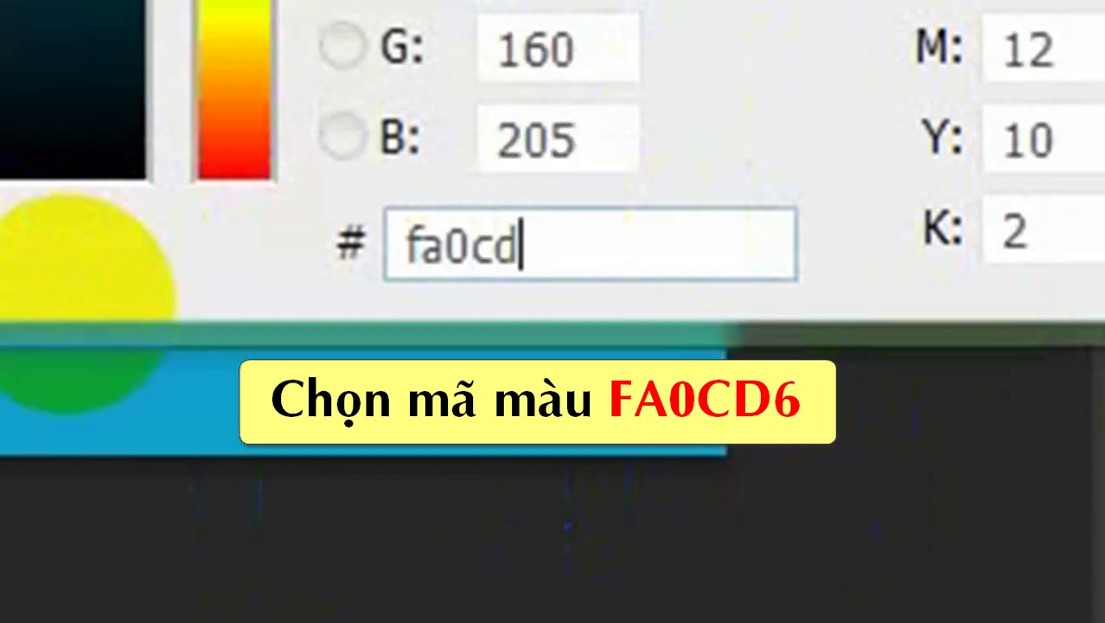
type("6")
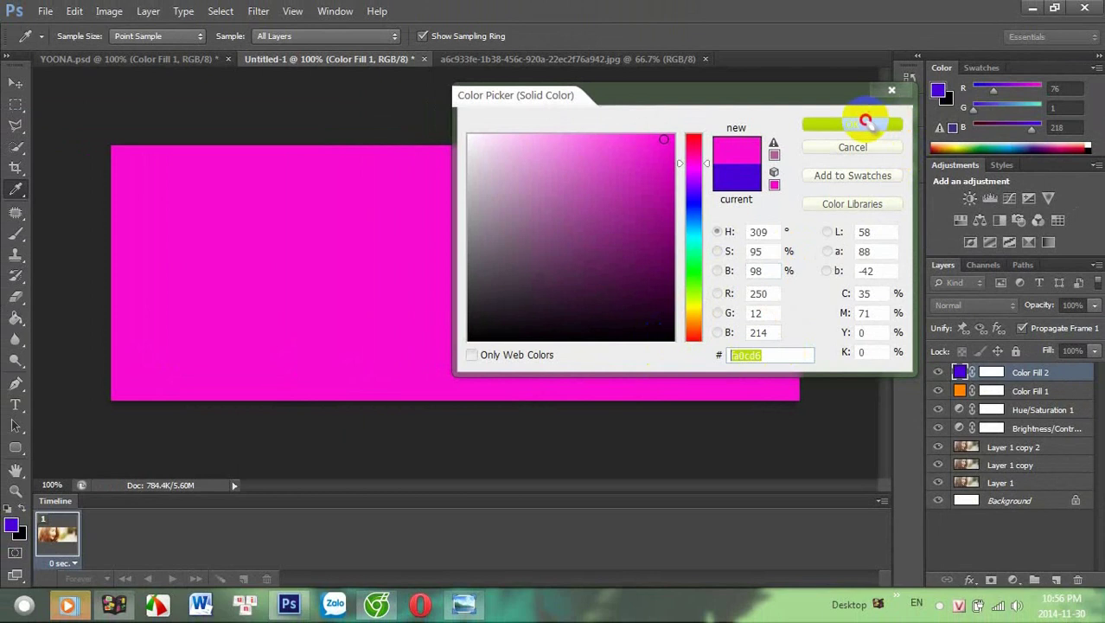
left_click(867, 123)
Set Color Fill 2 to Overlay blending at 9% opacity
left_click(976, 304)
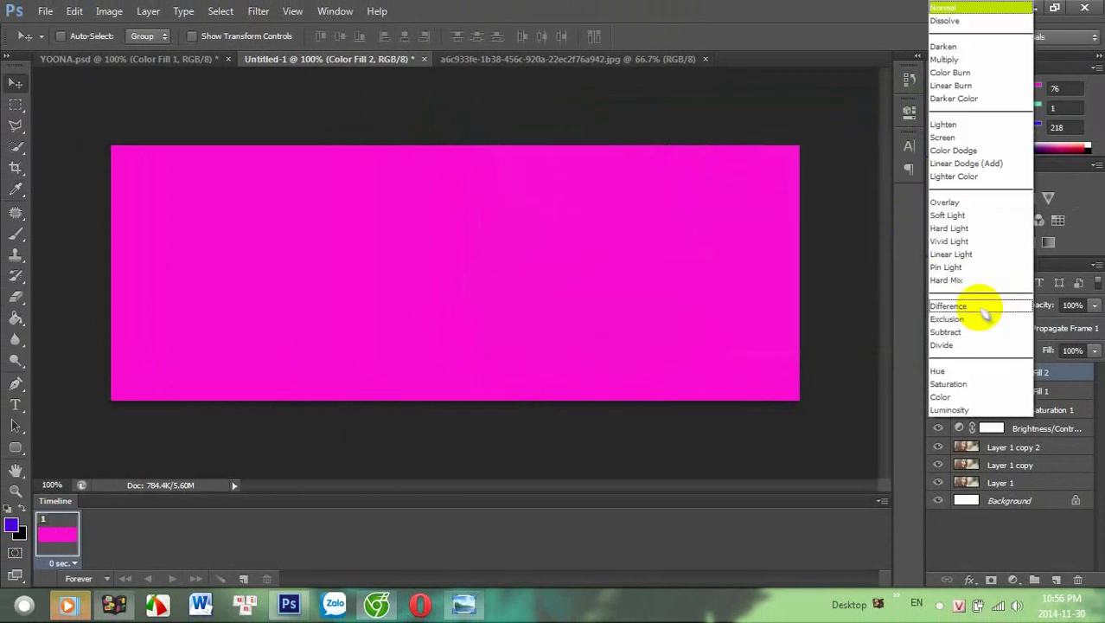
left_click(945, 201)
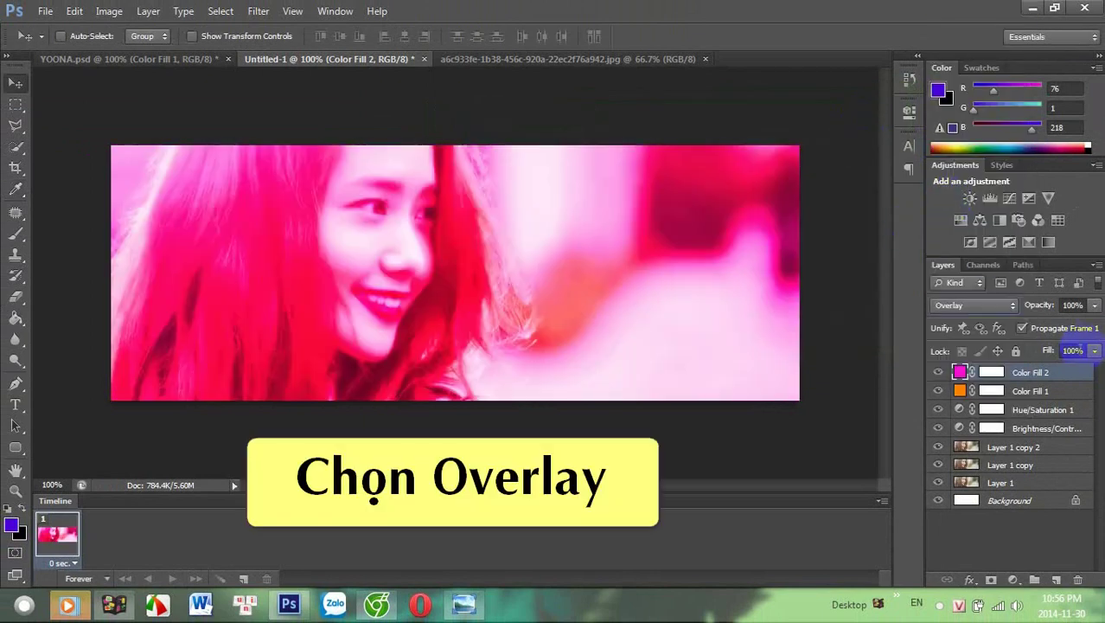
left_click(1094, 304)
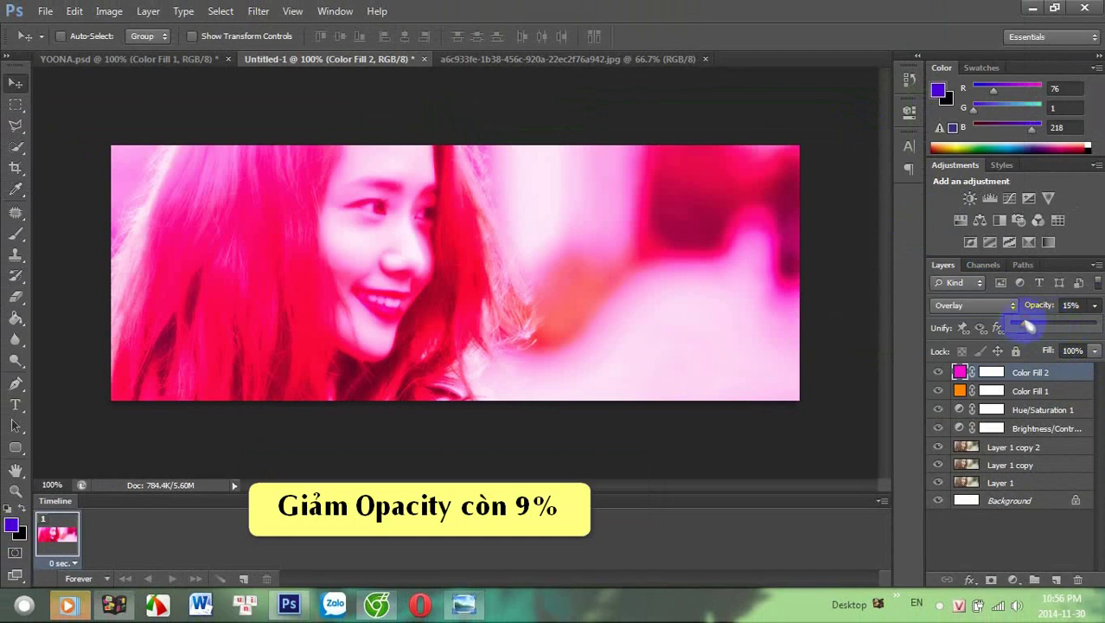
left_click_drag(1028, 326, 1026, 327)
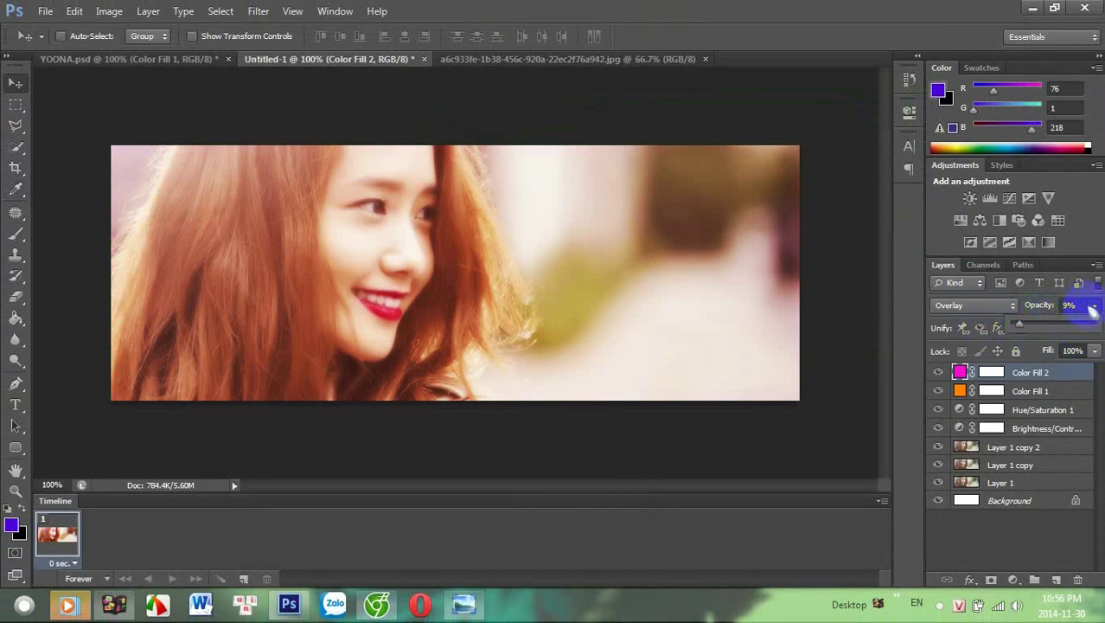
left_click(1047, 374)
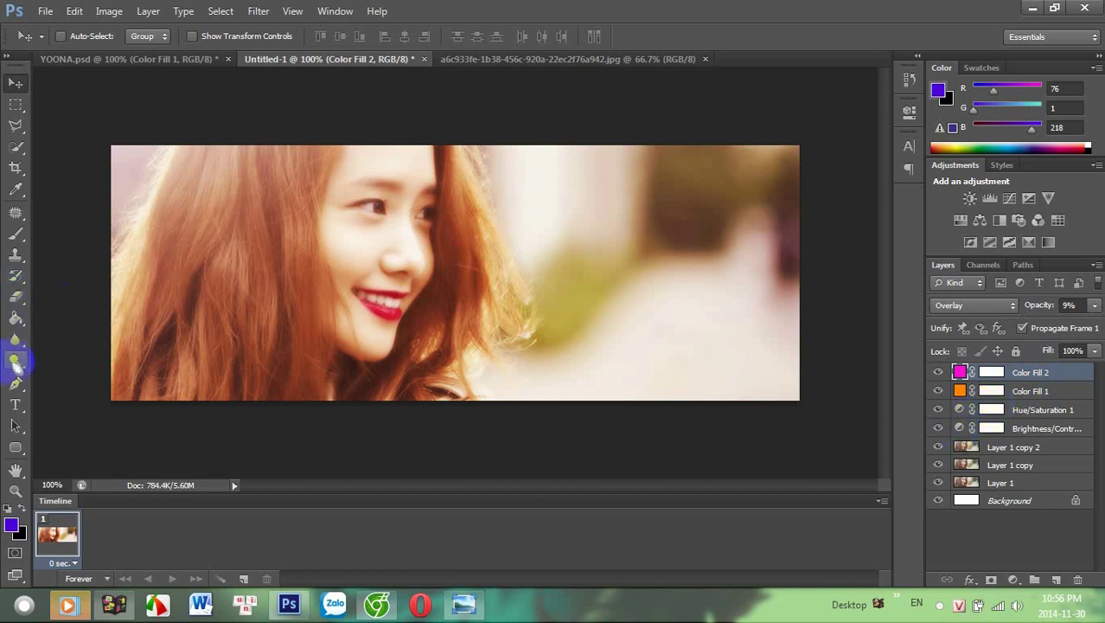
Set the horizontal Type tool's font to UVF Legendaria
left_click(17, 405)
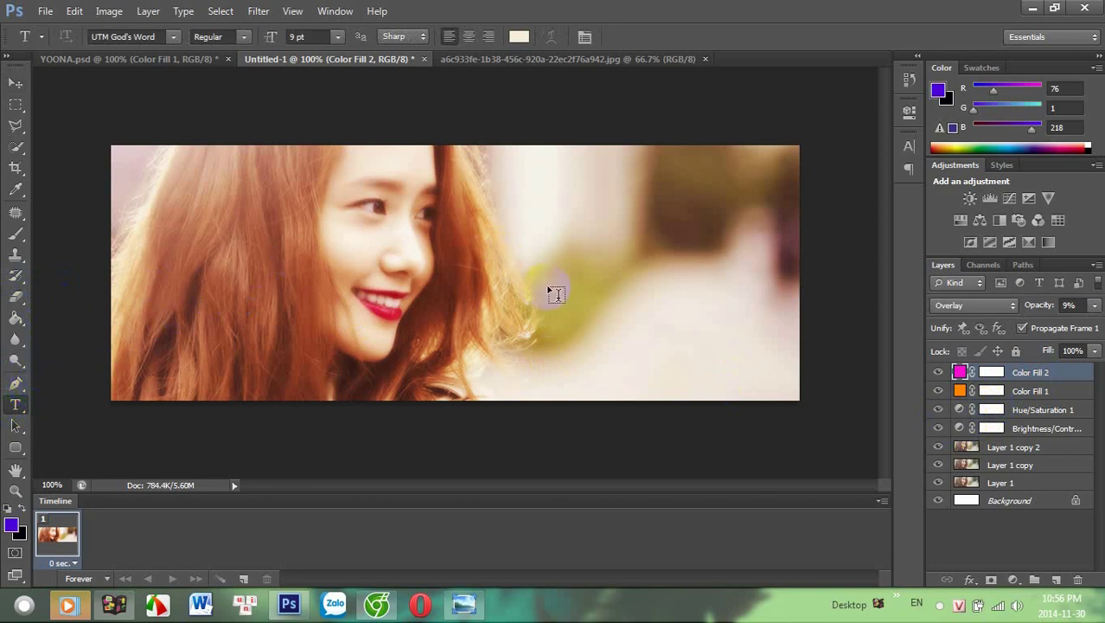
left_click(173, 39)
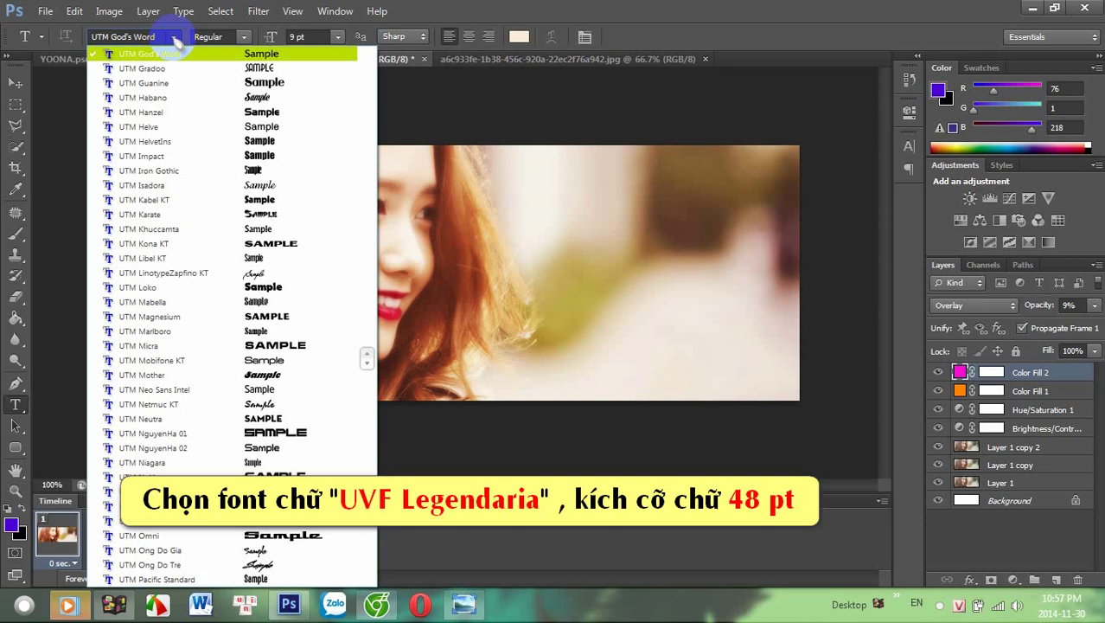
left_click(149, 37)
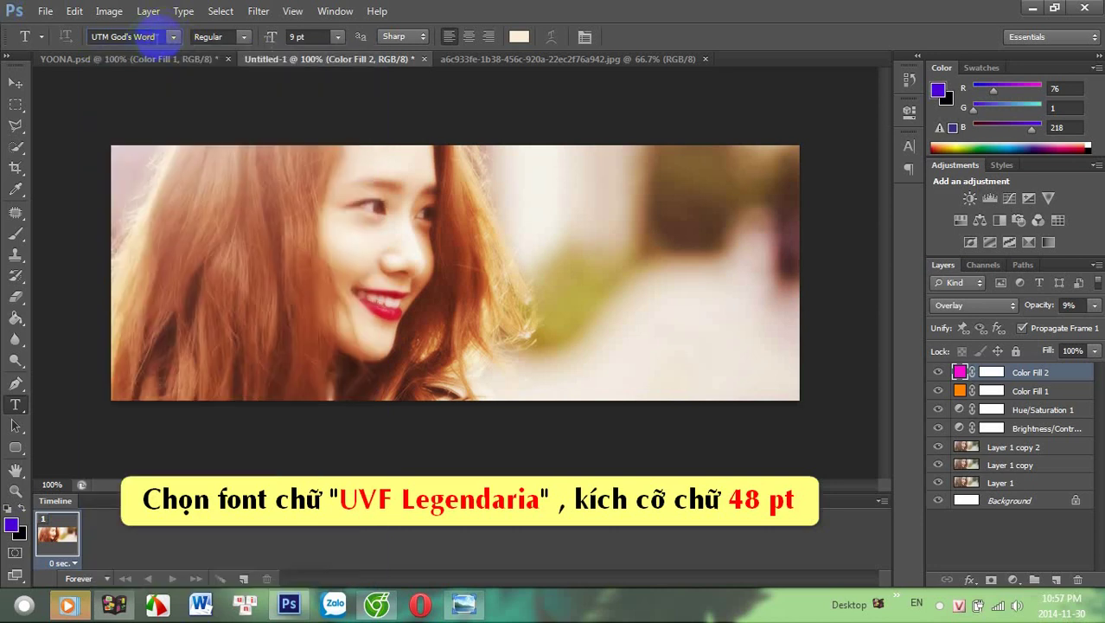
left_click(147, 37)
type("UVF Le")
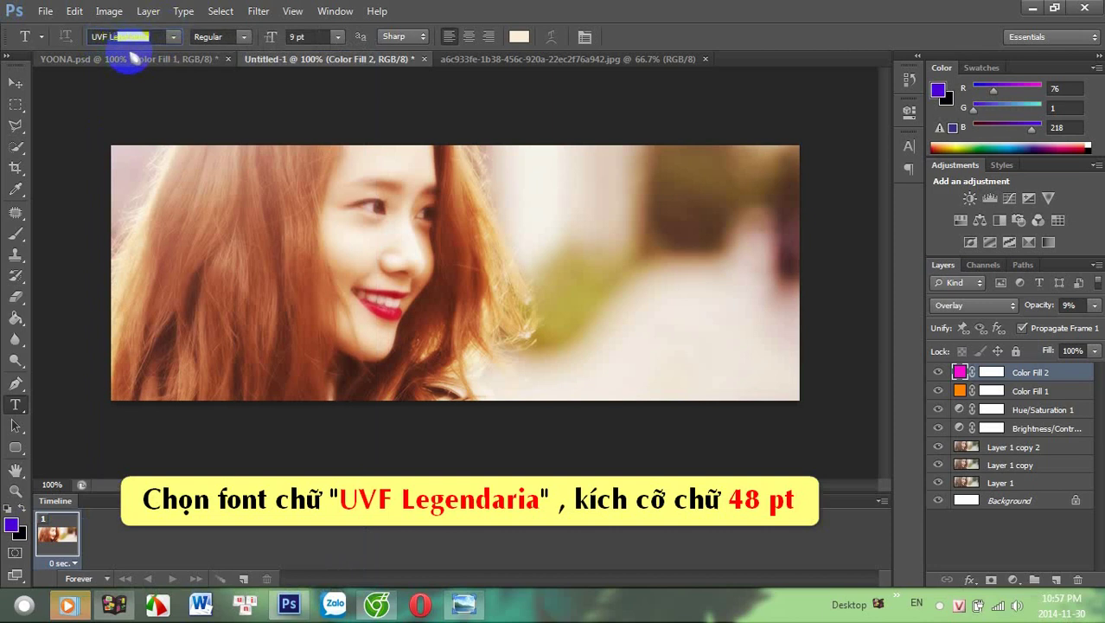
key("Return")
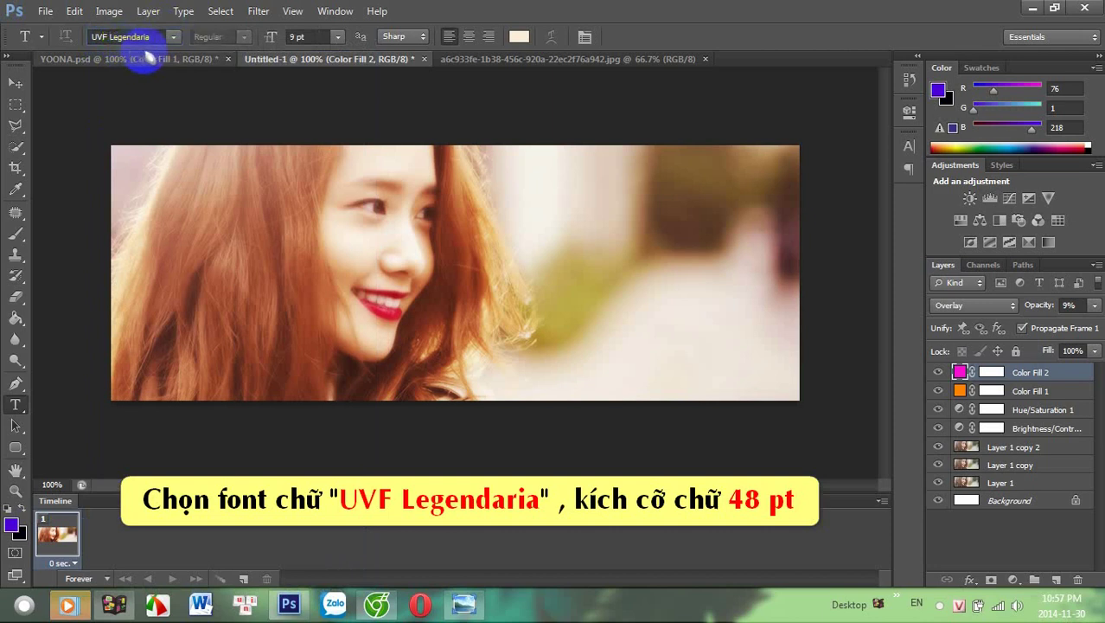
Type 'Yoon A' at 48 pt and place it right of the woman's face
left_click(338, 36)
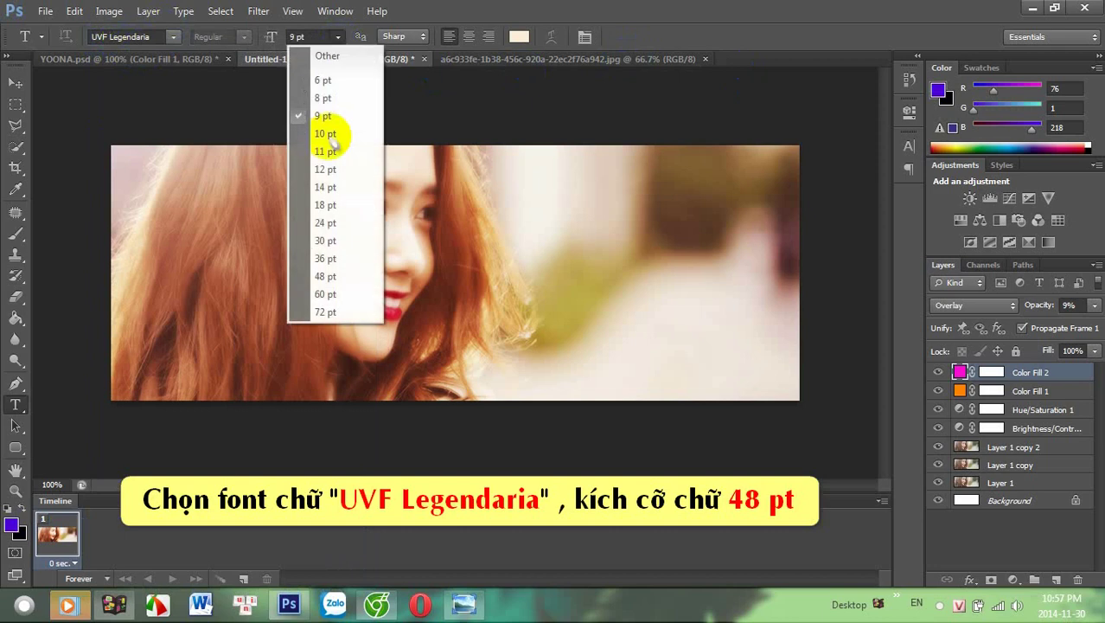
left_click(329, 277)
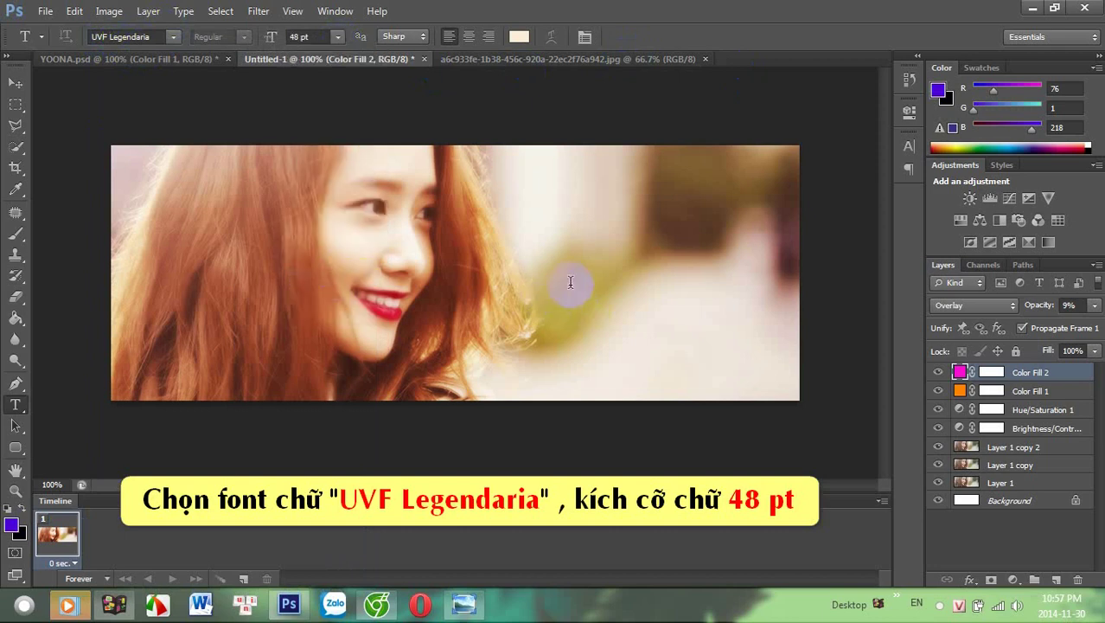
left_click(570, 282)
type("Y")
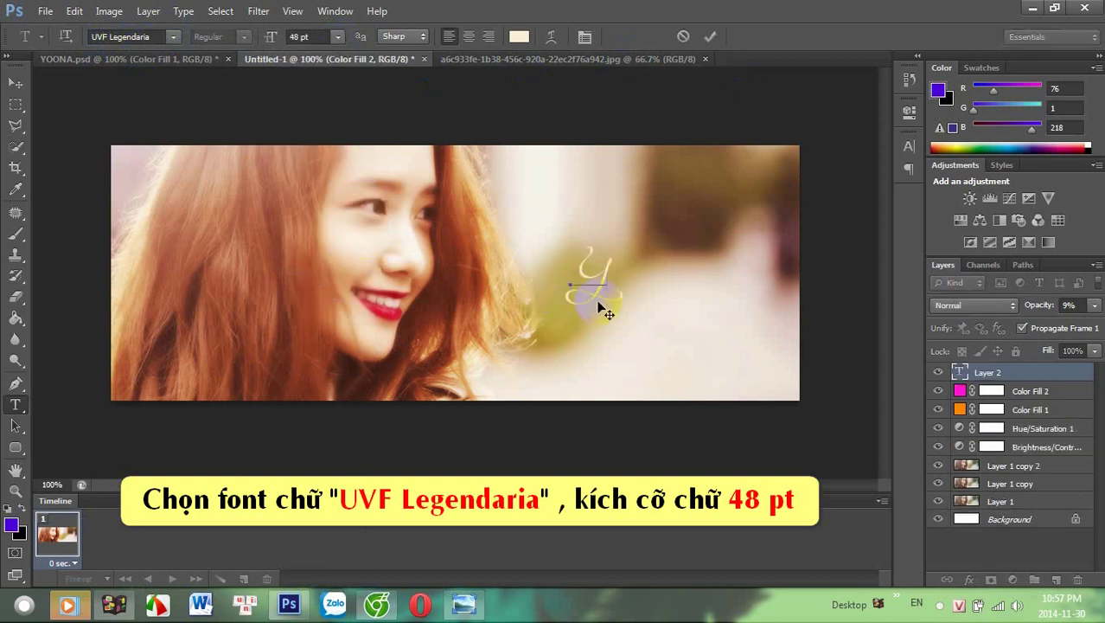
type("o")
type("o")
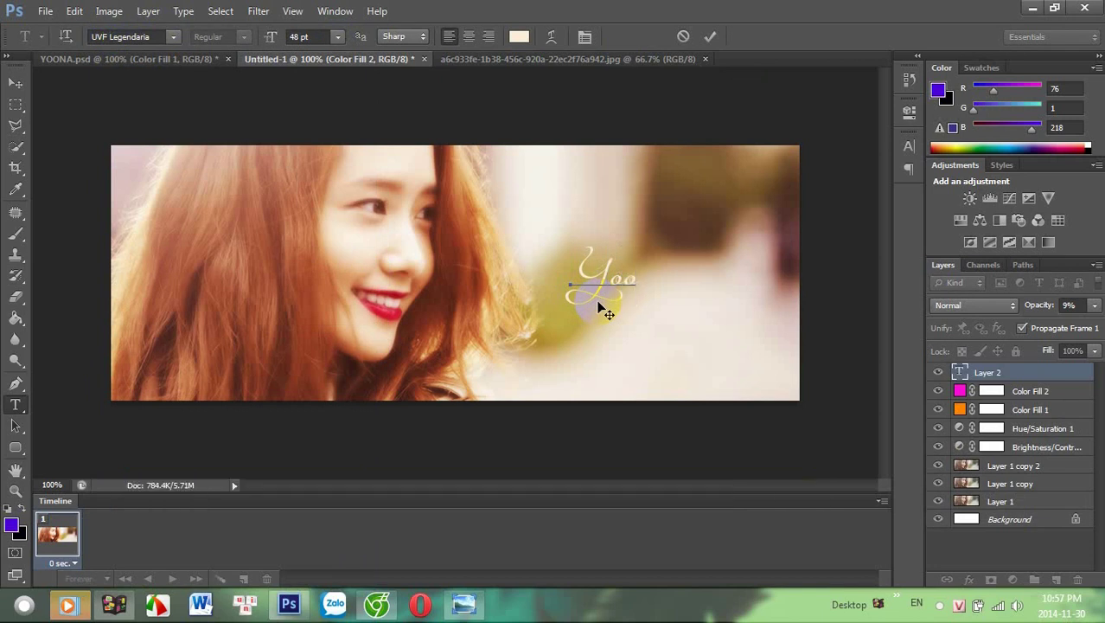
type("n A")
left_click_drag(650, 346, 648, 334)
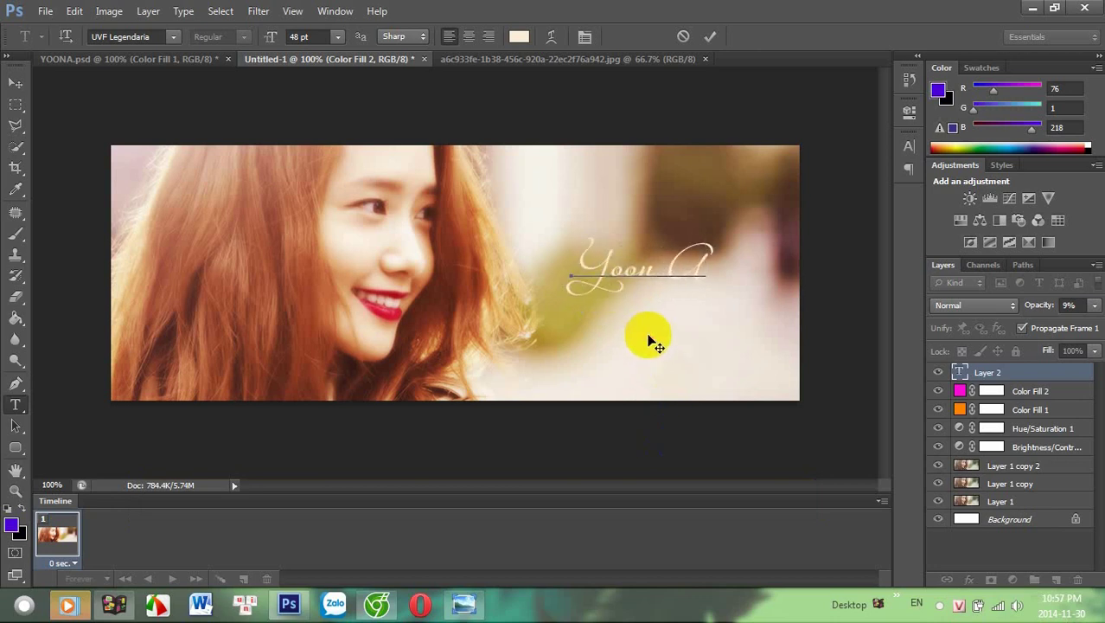
key("ctrl+a")
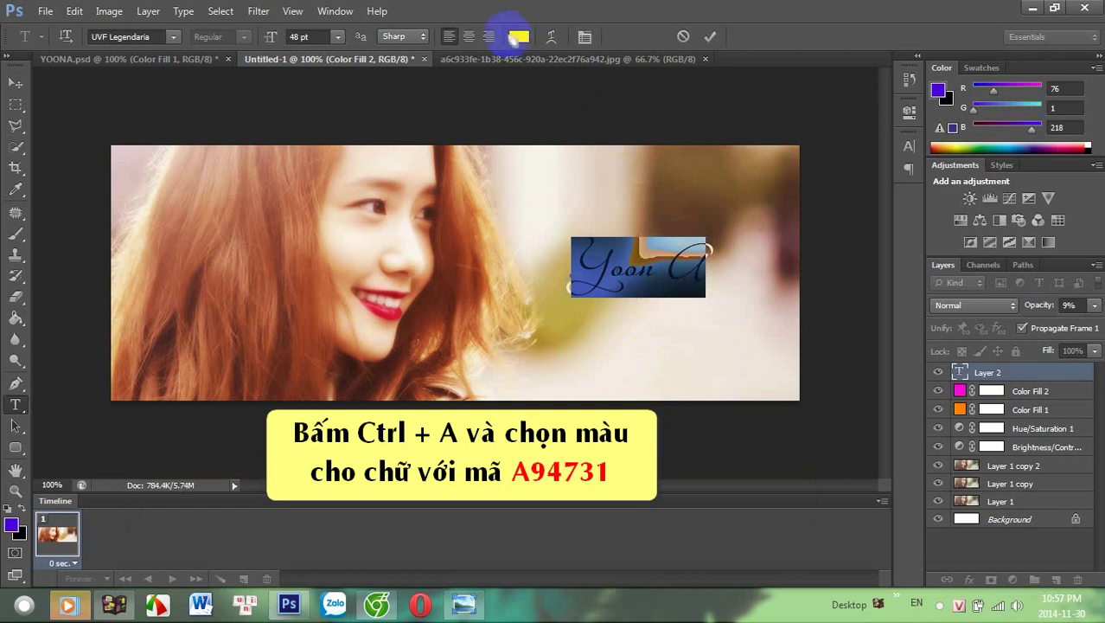
Colour the 'Yoon A' text A94731 and commit the type layer
left_click(519, 36)
left_click_drag(791, 355, 705, 363)
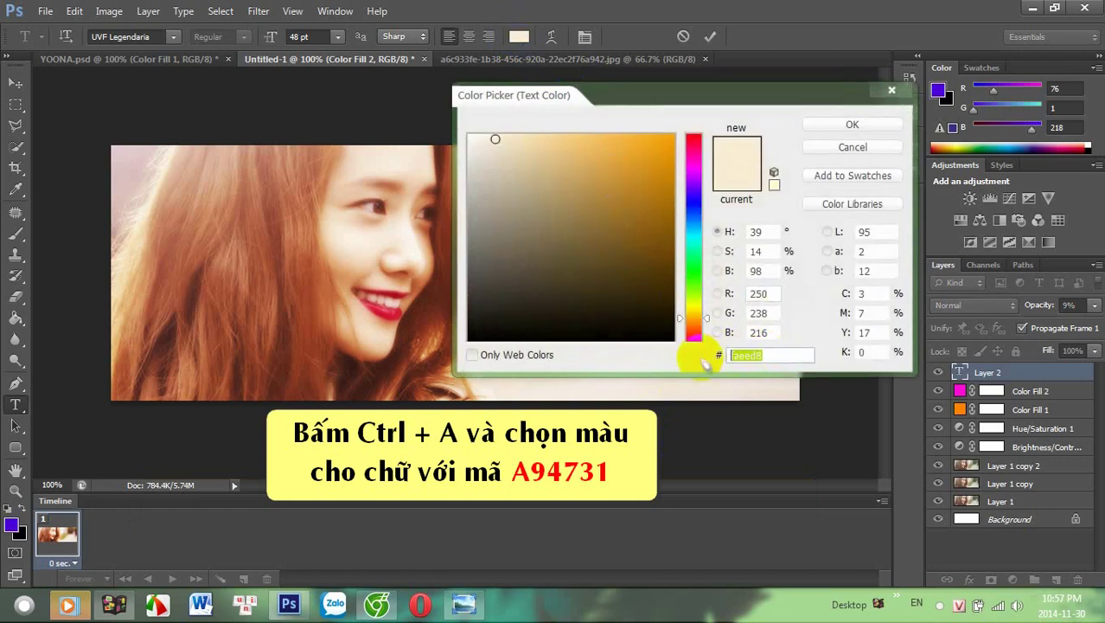
type("a")
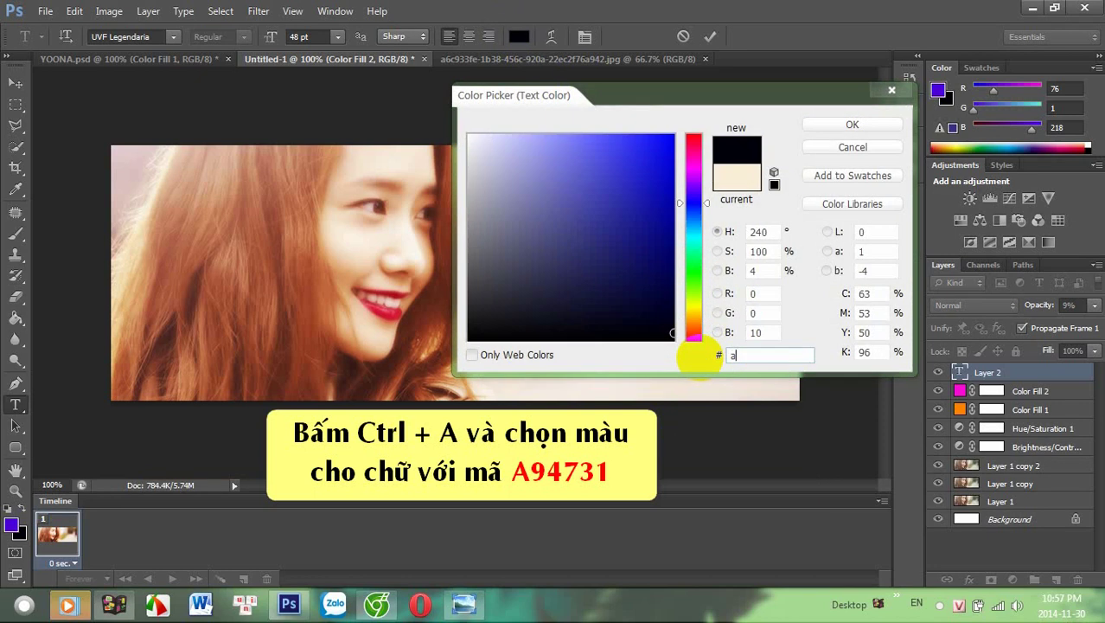
type("94")
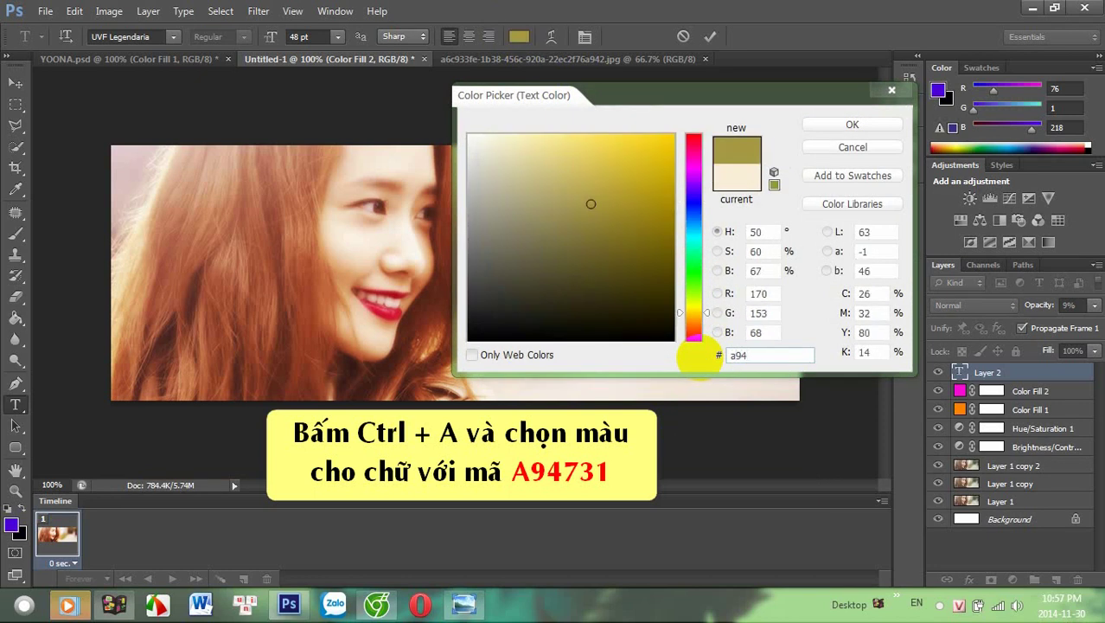
type("7")
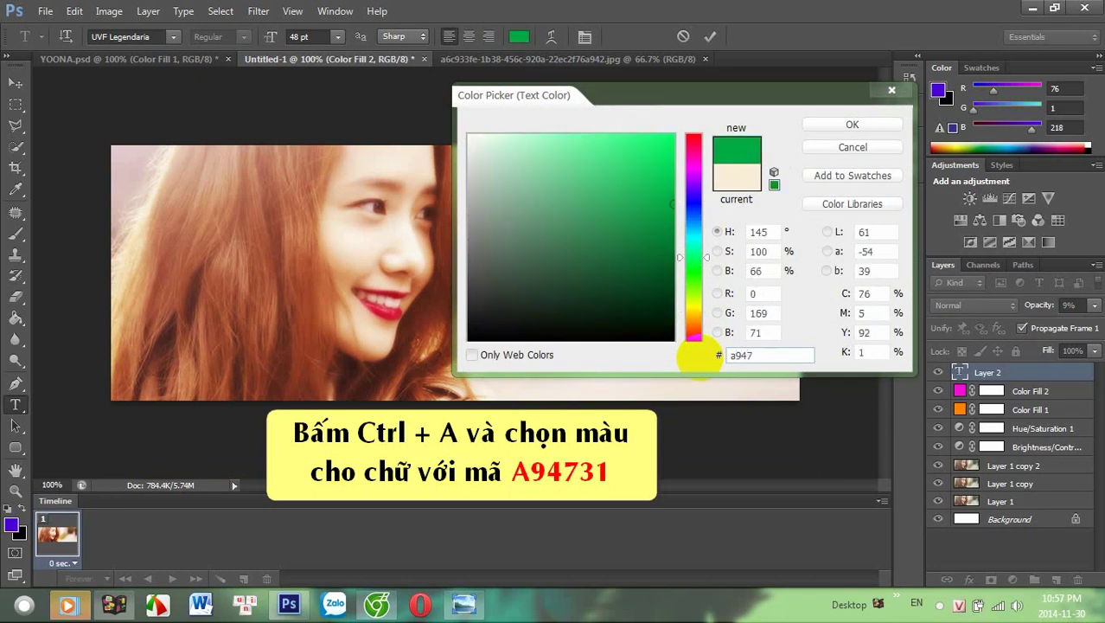
type("31")
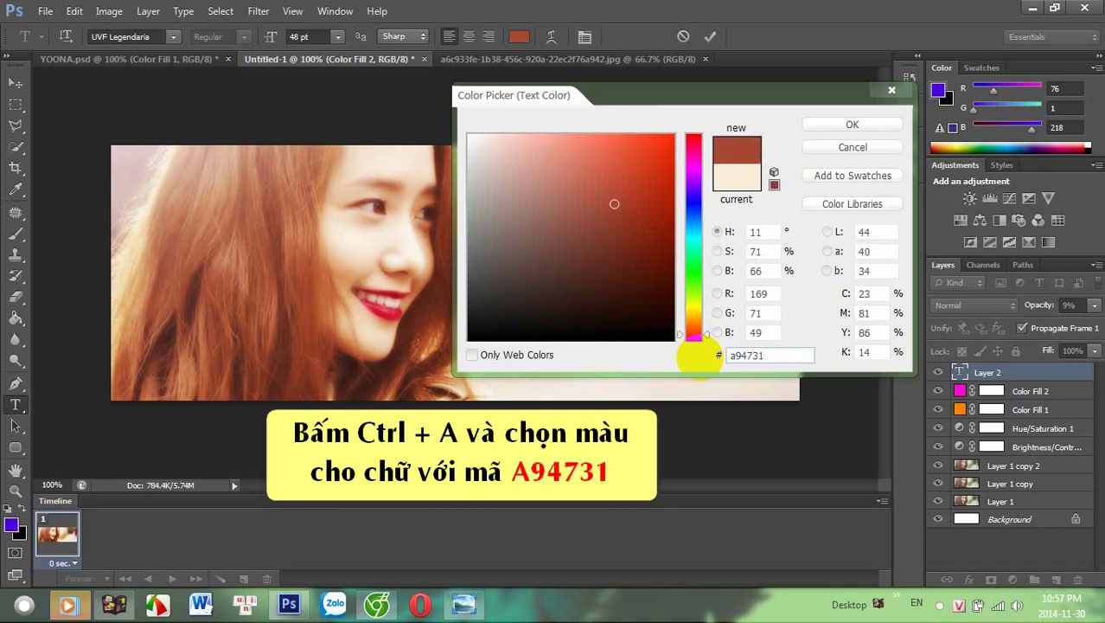
left_click(852, 126)
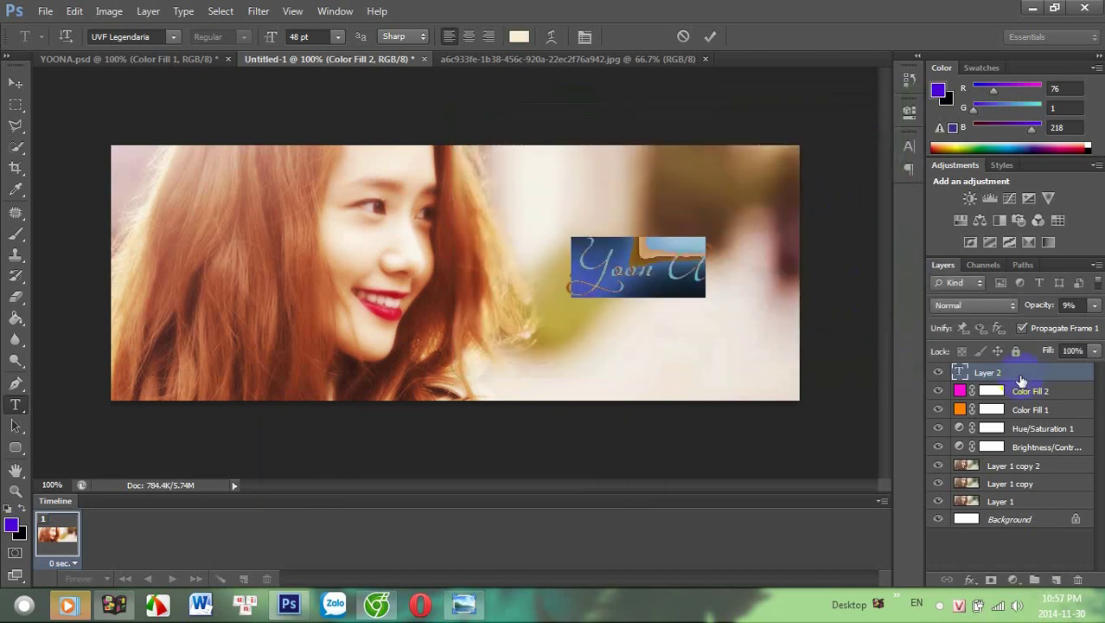
left_click(1022, 379)
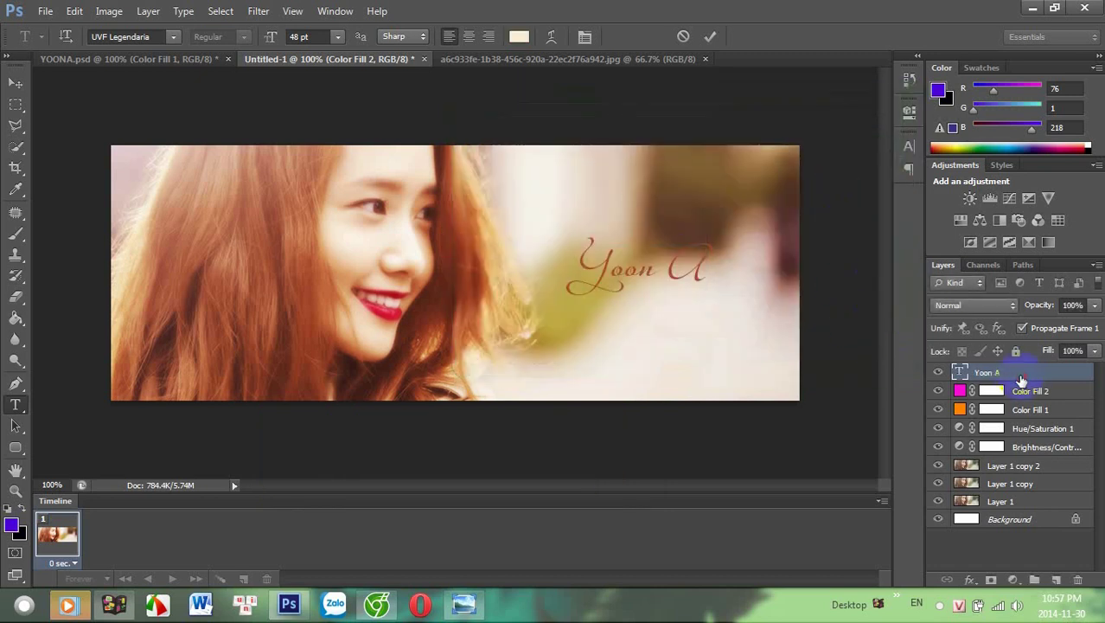
Add an Outer Glow to 'Yoon A' with Screen blend mode and 75% opacity
left_click(970, 580)
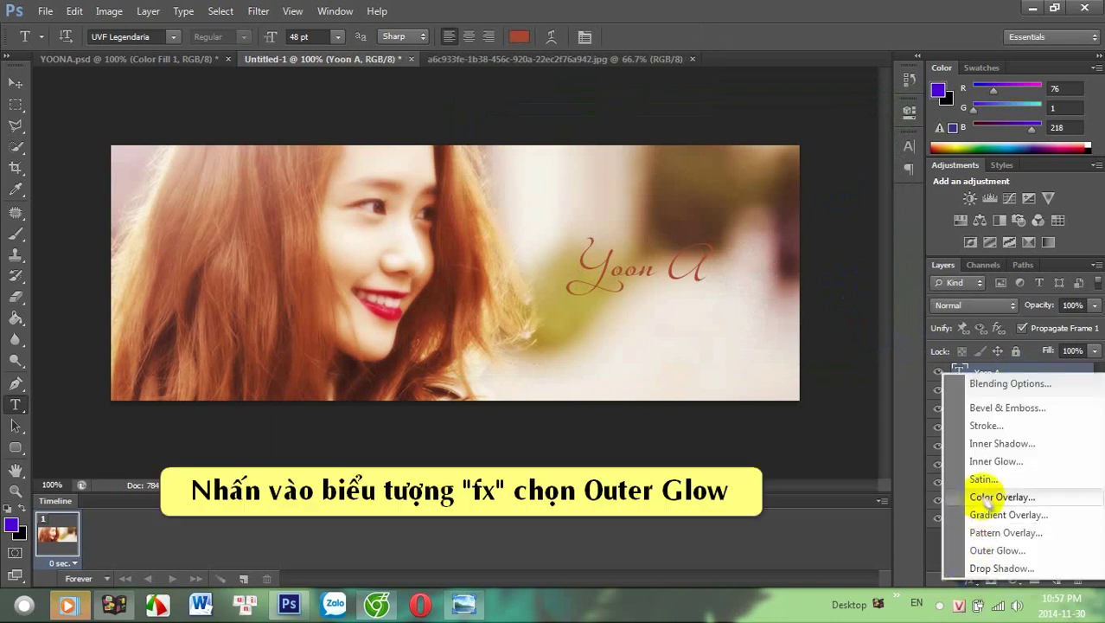
left_click(991, 554)
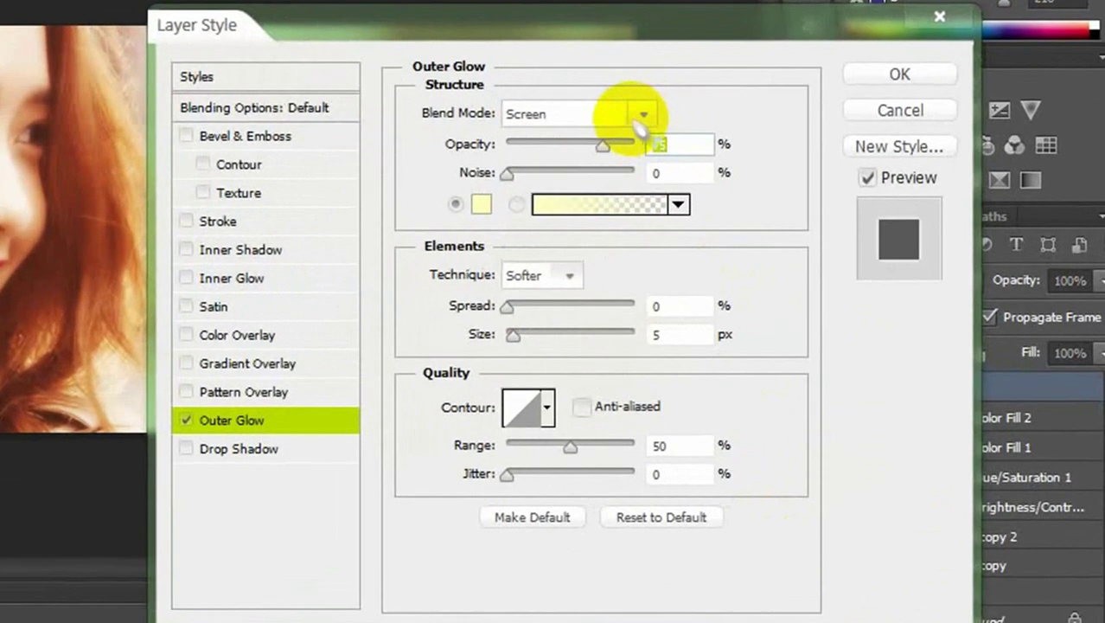
left_click(804, 200)
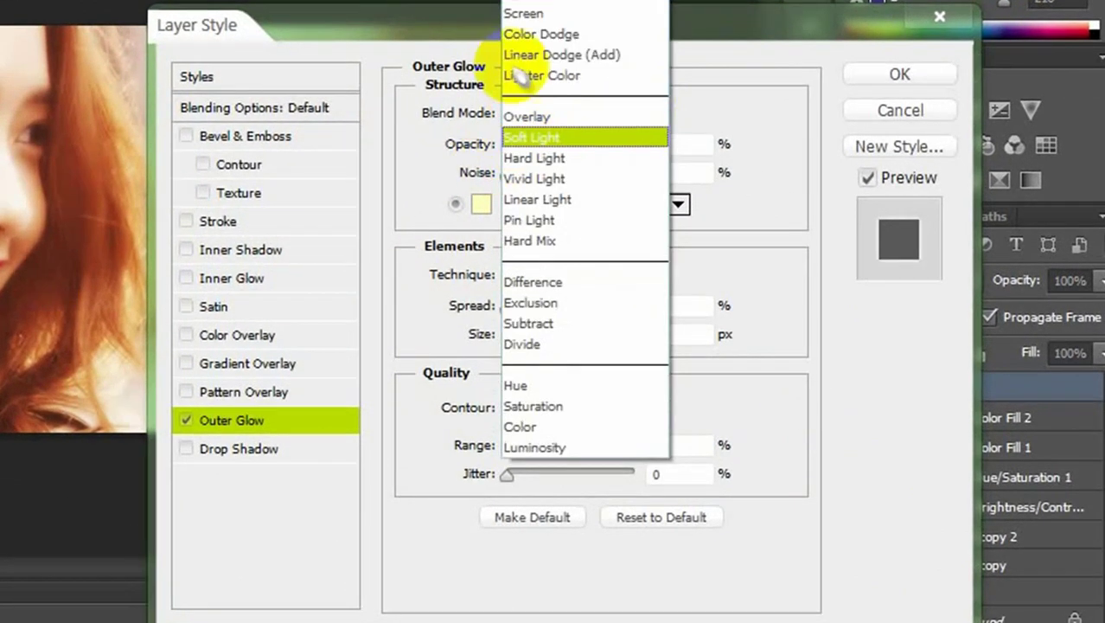
left_click(521, 13)
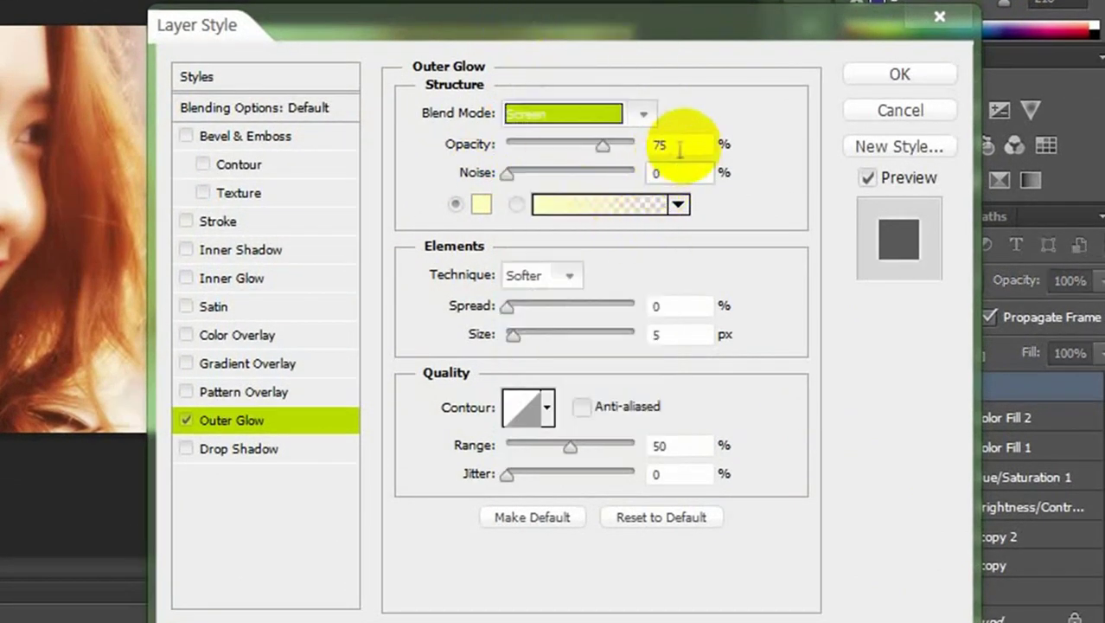
left_click(683, 144)
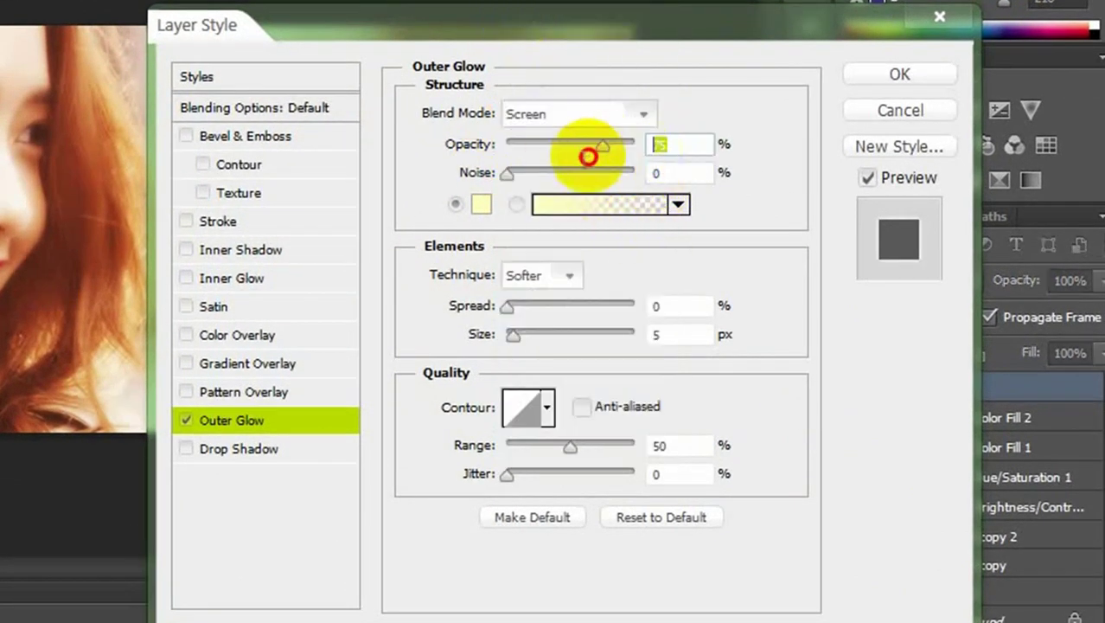
Give the glow pale-yellow colour ffffbe, spread 13 and size 8, and apply it
left_click(454, 205)
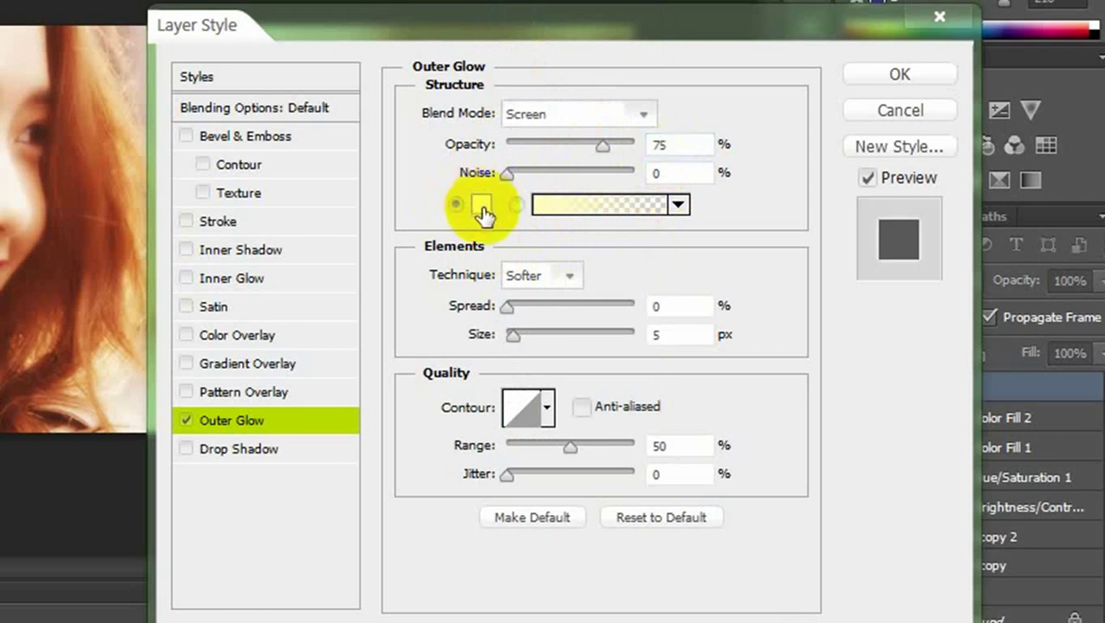
left_click(482, 205)
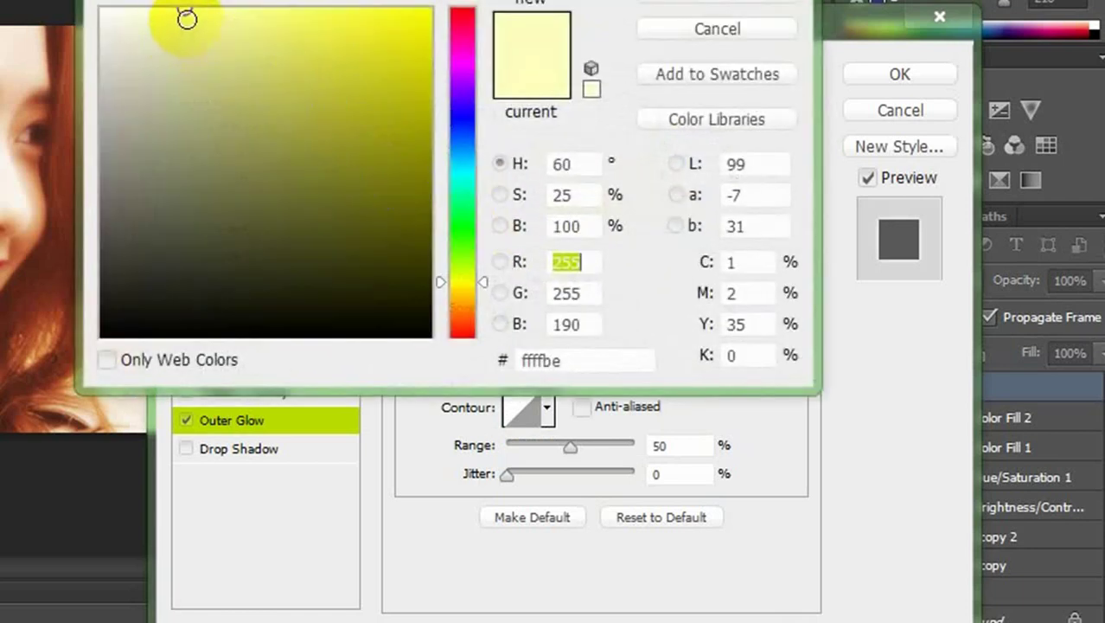
double_click(565, 363)
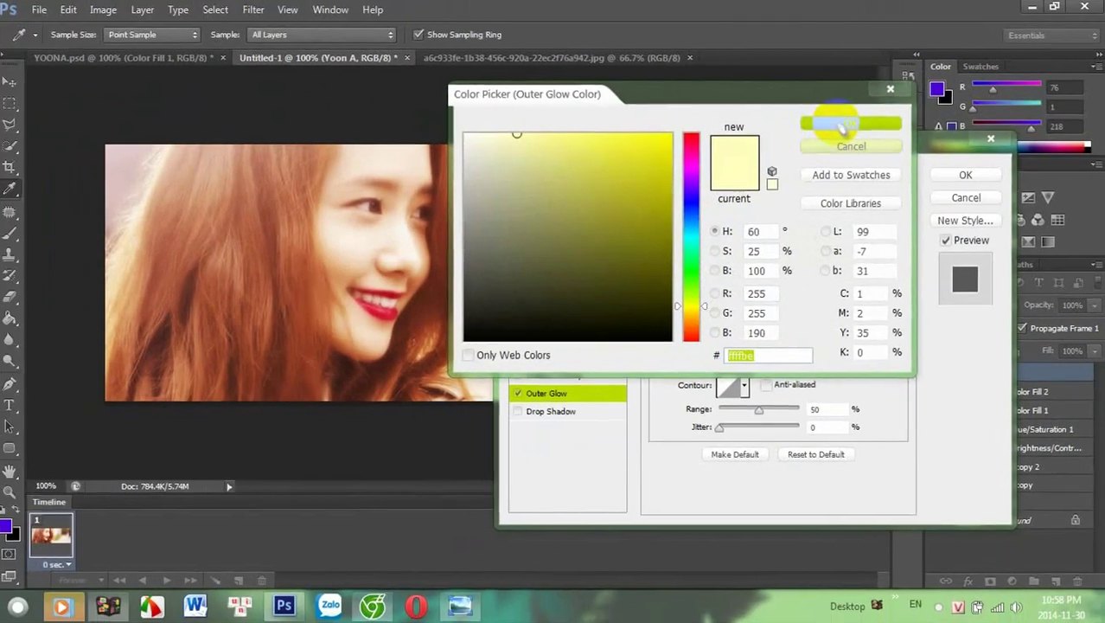
left_click(809, 86)
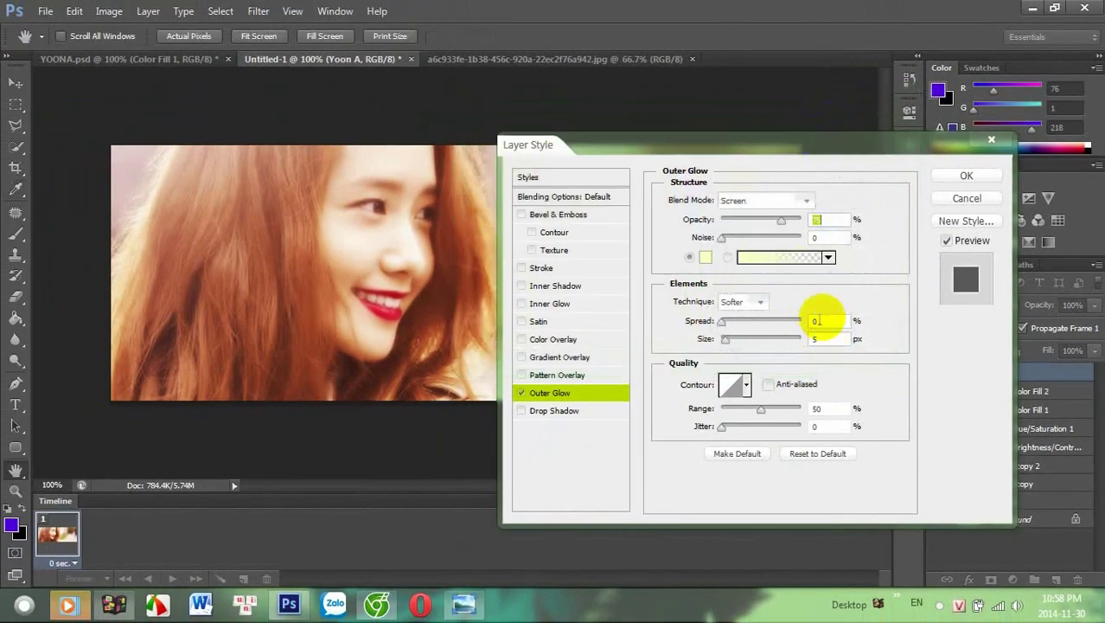
double_click(815, 322)
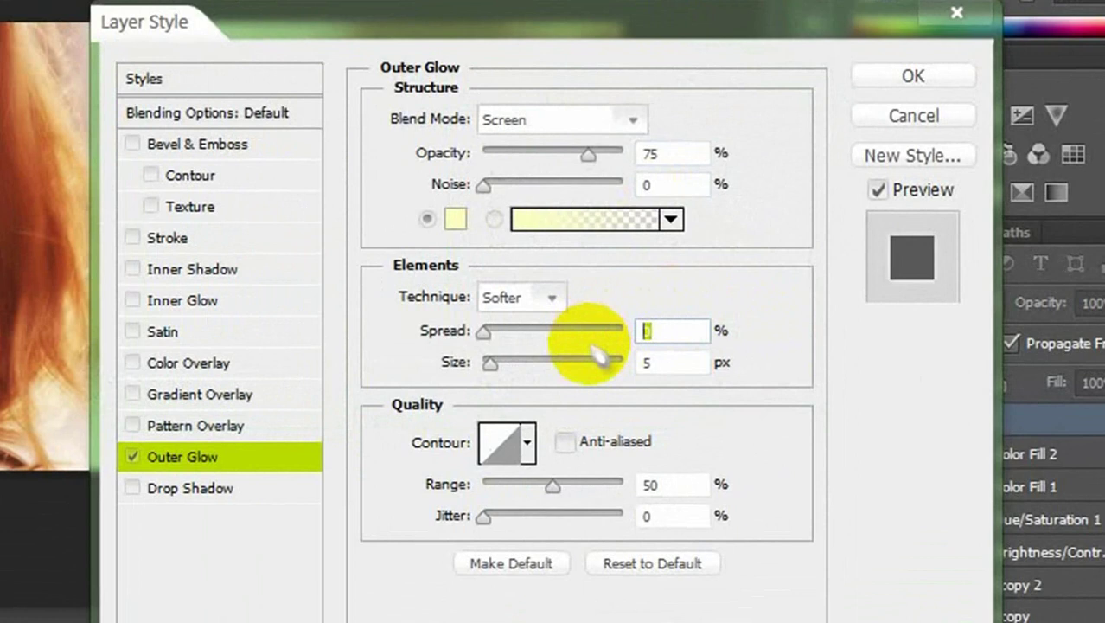
type("13")
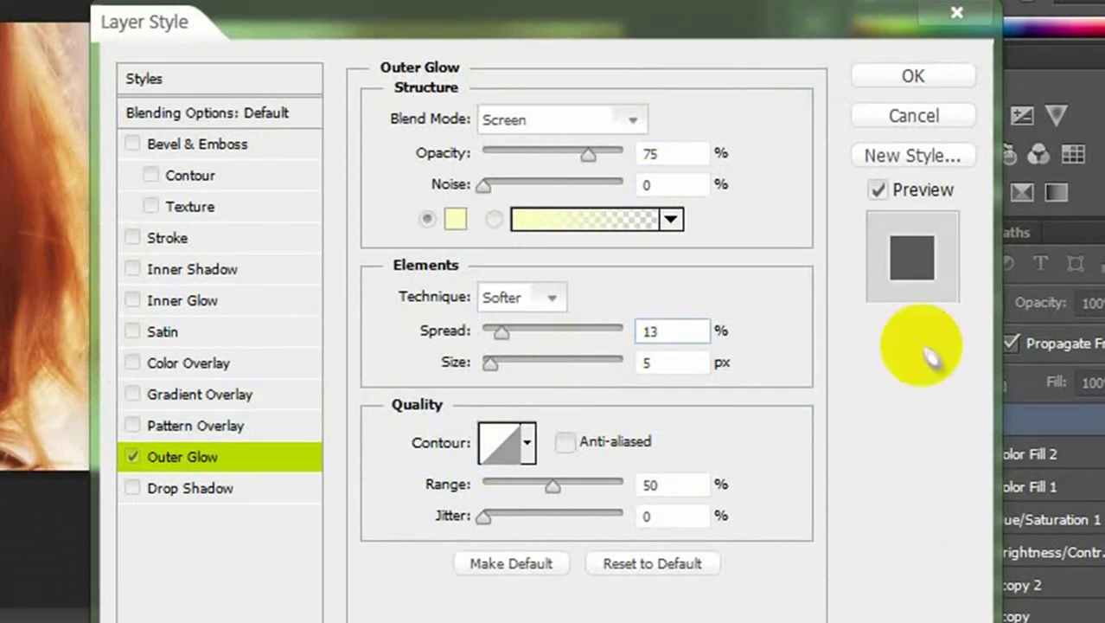
double_click(667, 361)
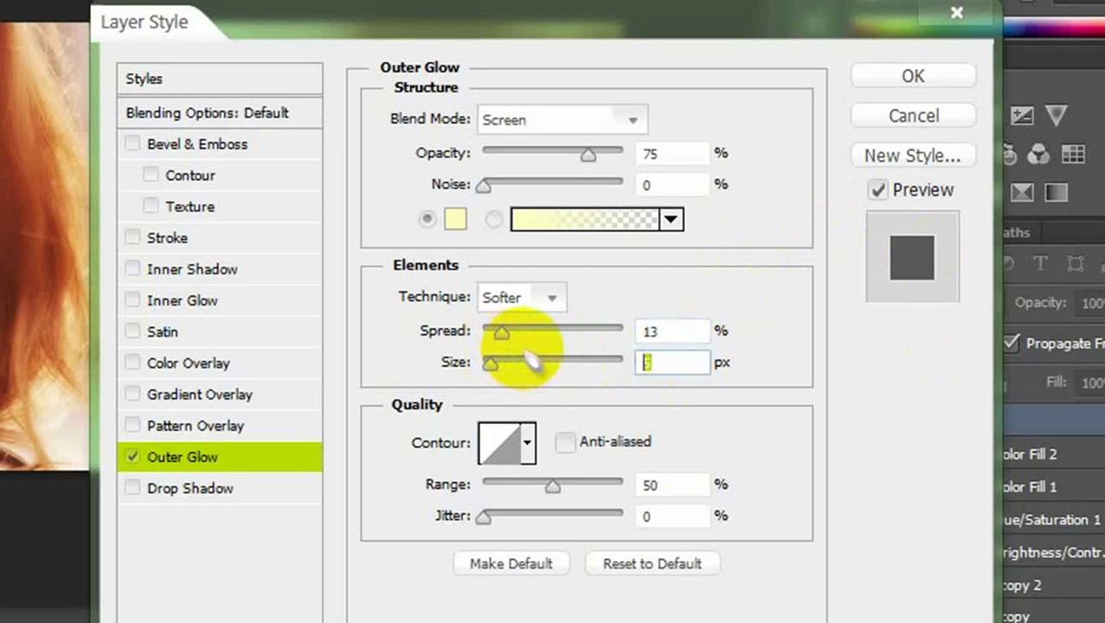
type("8")
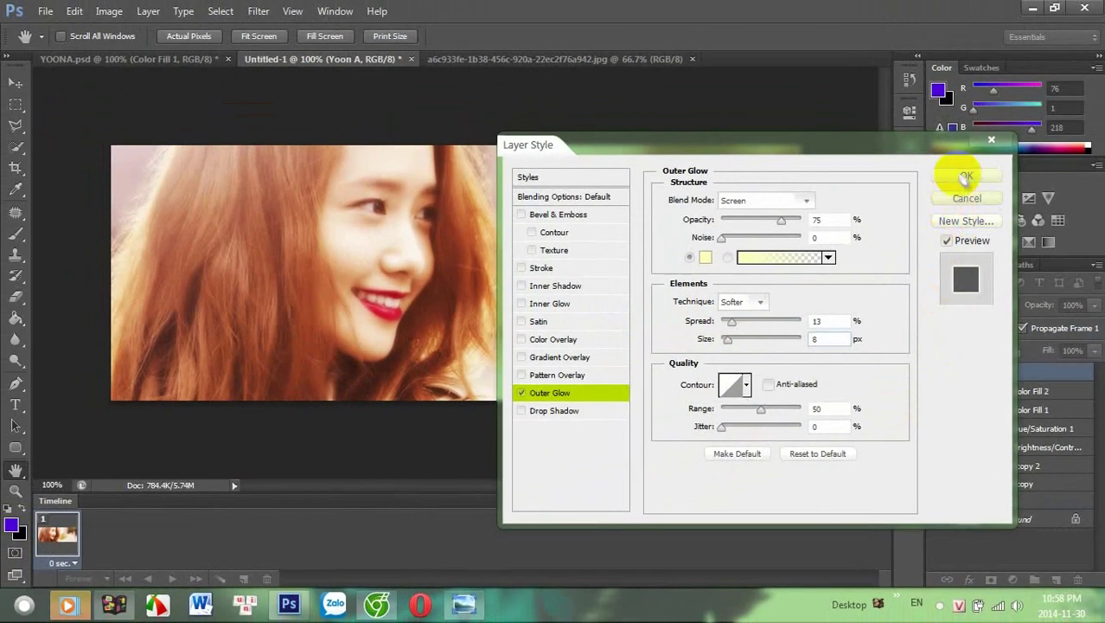
left_click(973, 174)
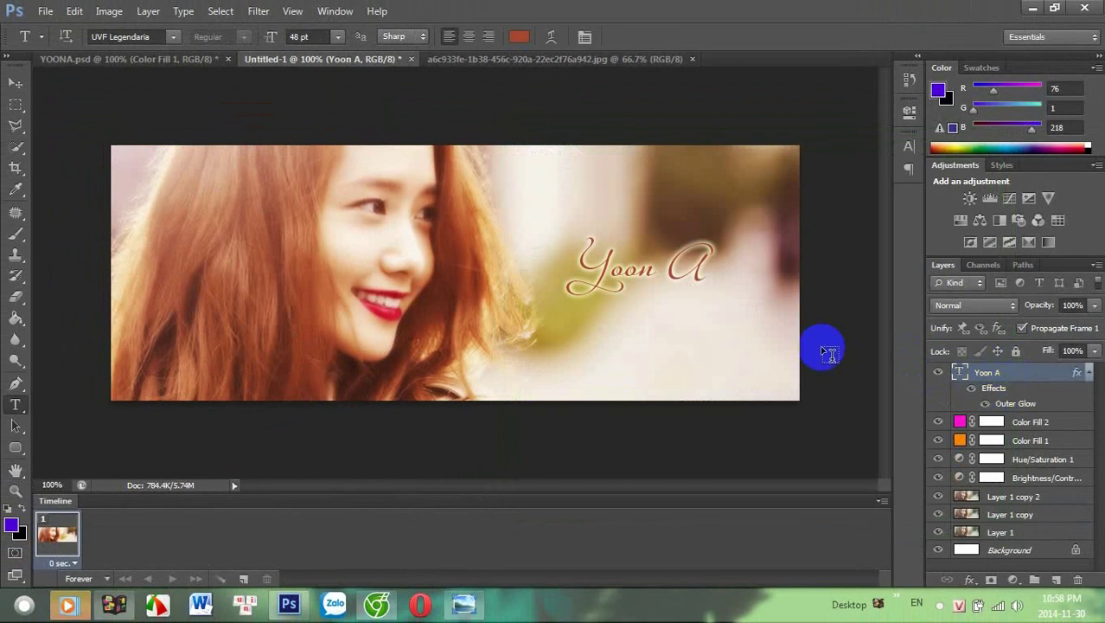
Type 'em đẹp mãi' below the title in UTM Helve at 18 pt
left_click(620, 339)
type("em")
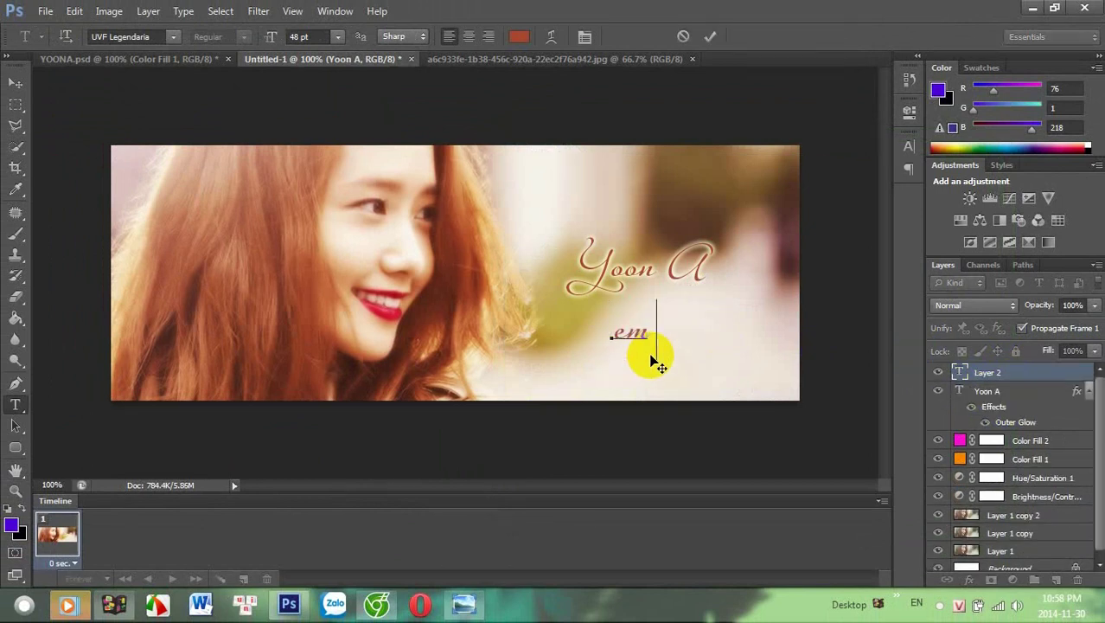
type("d")
type(" mai")
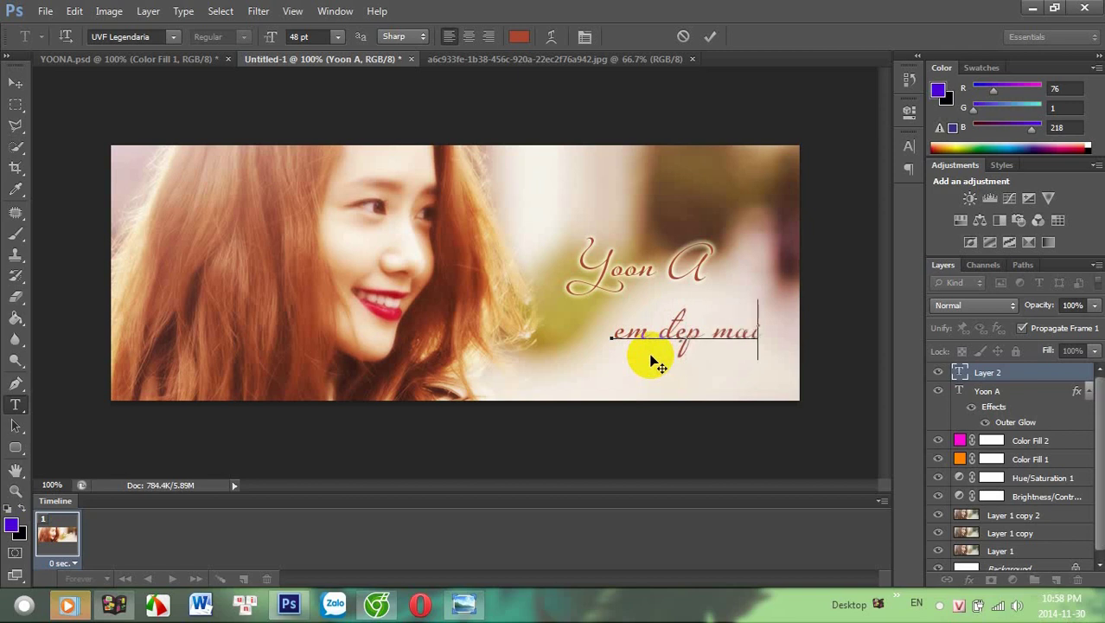
type("f")
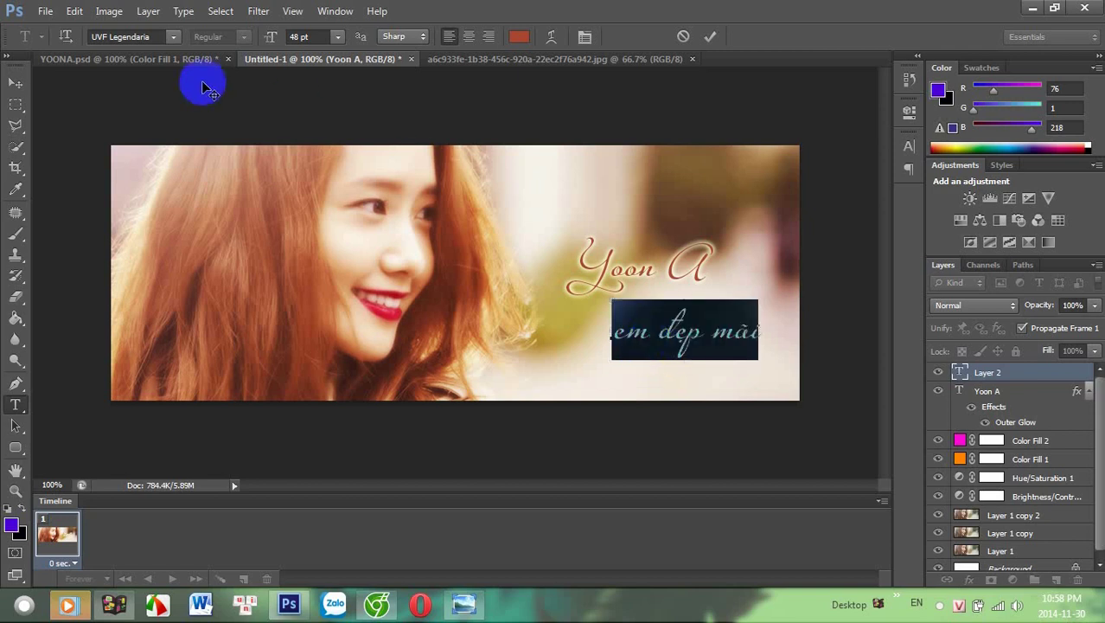
left_click_drag(165, 36, 84, 36)
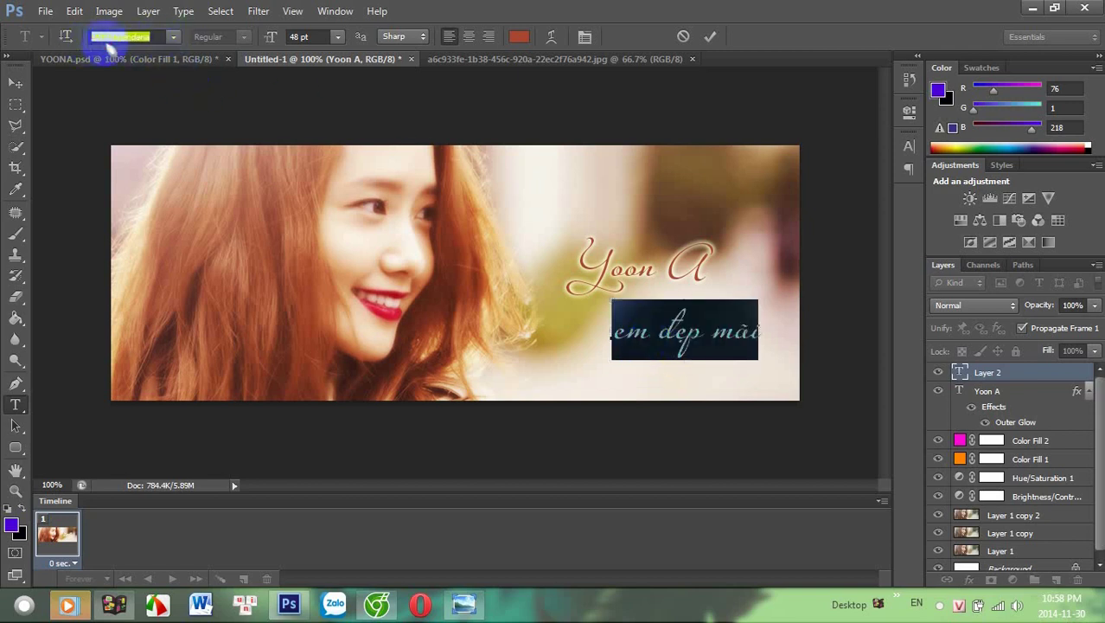
type("UTM He")
type("lve")
key("Return")
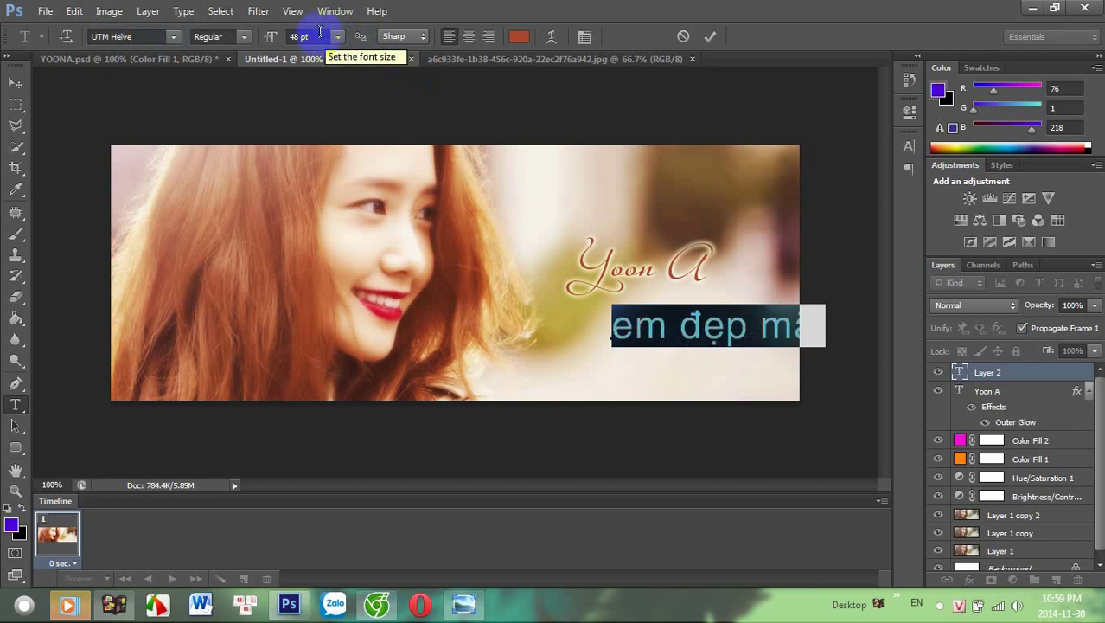
type("18")
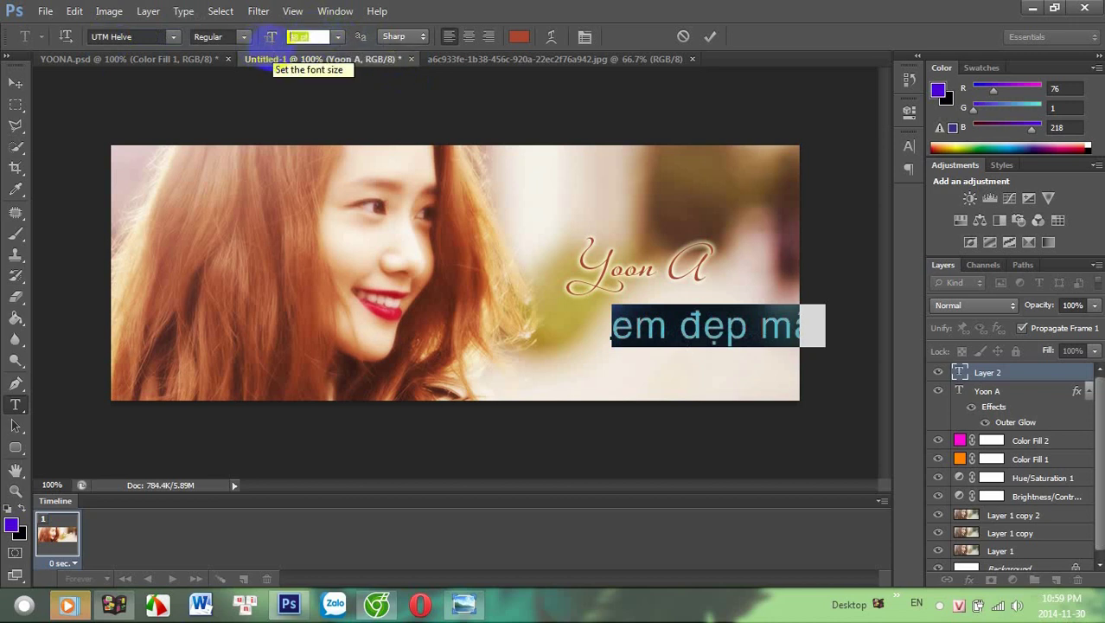
key("Return")
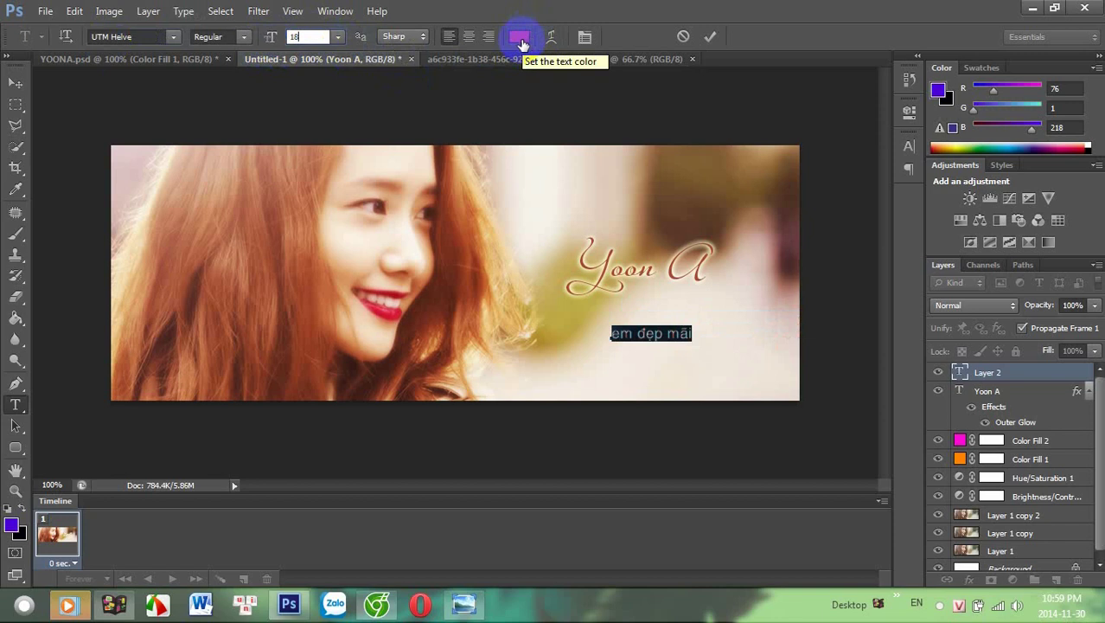
Set the subtitle's text colour to black
left_click(521, 43)
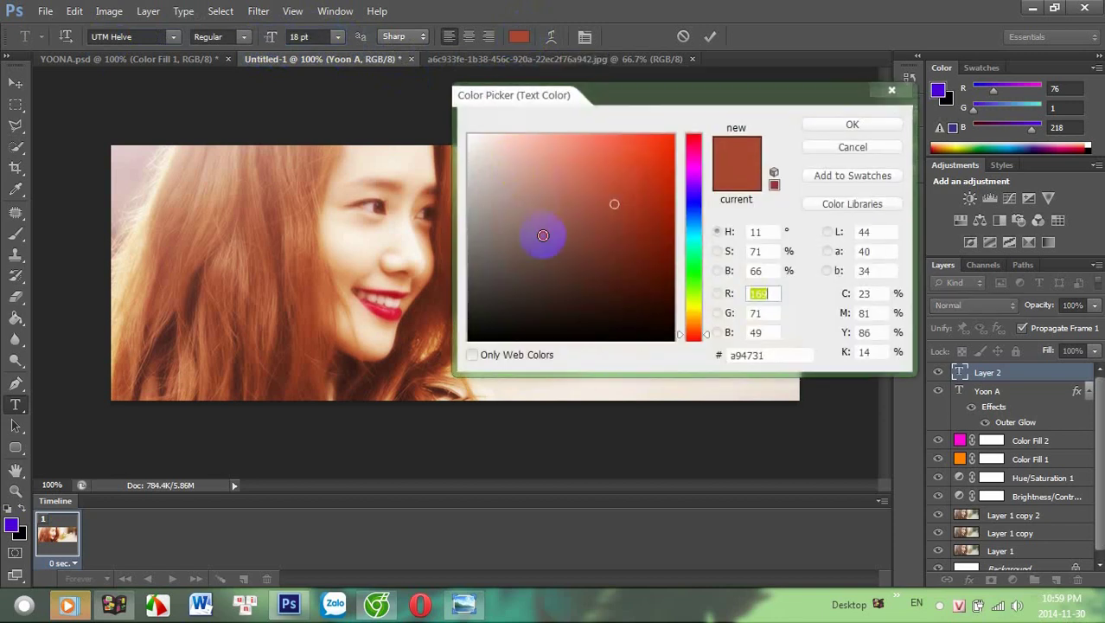
left_click_drag(543, 234, 354, 429)
left_click(824, 125)
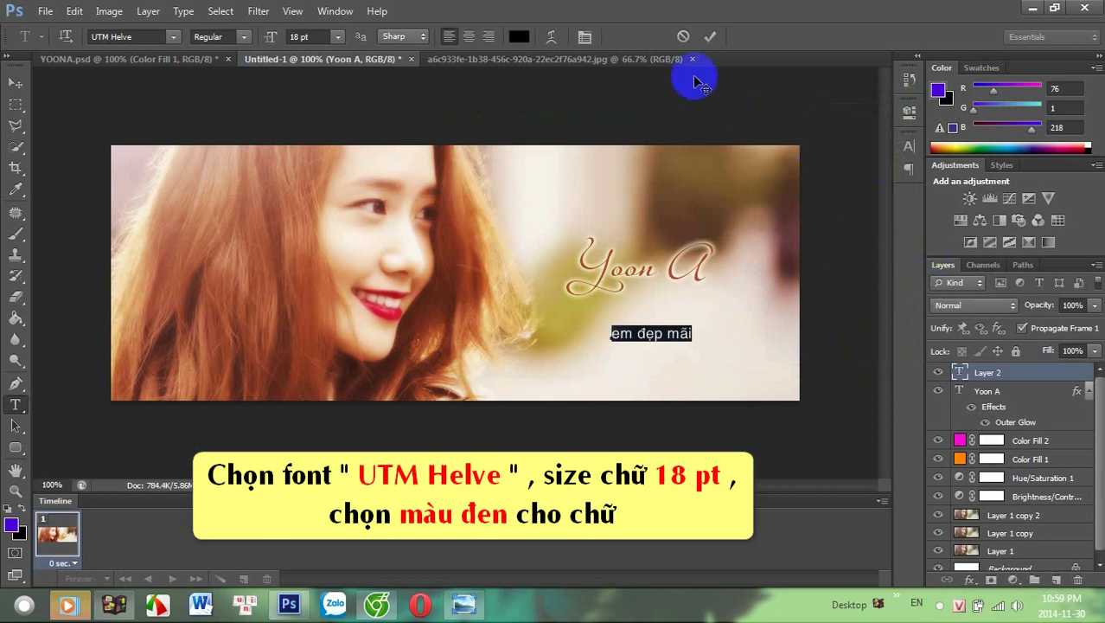
Set the subtitle's tracking to 200 and shift it just beneath 'Yoon A'
left_click(335, 12)
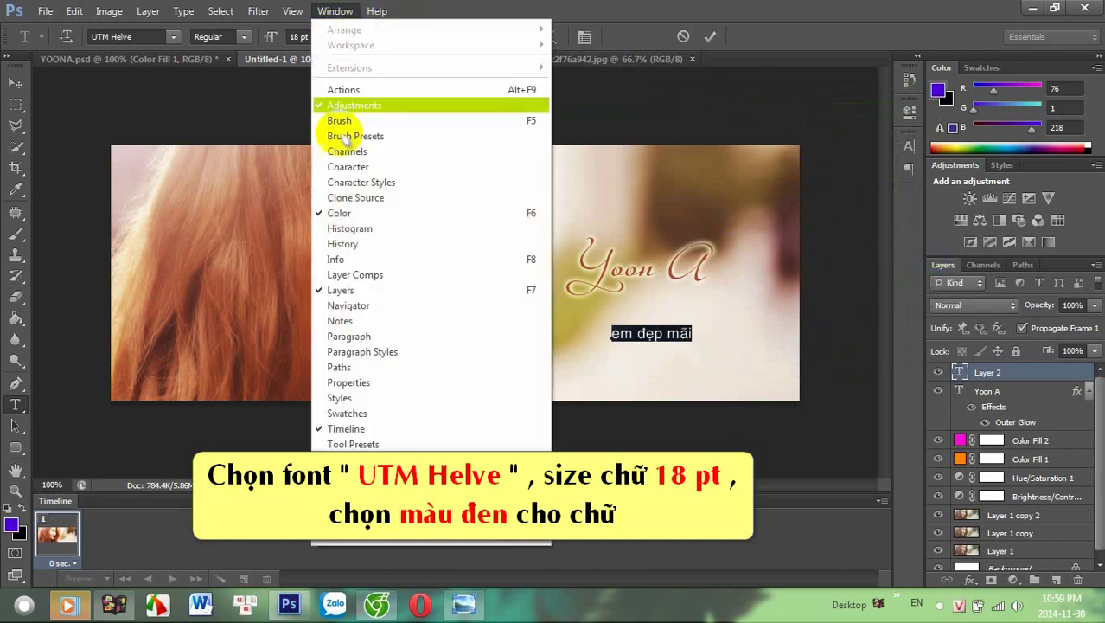
left_click(353, 167)
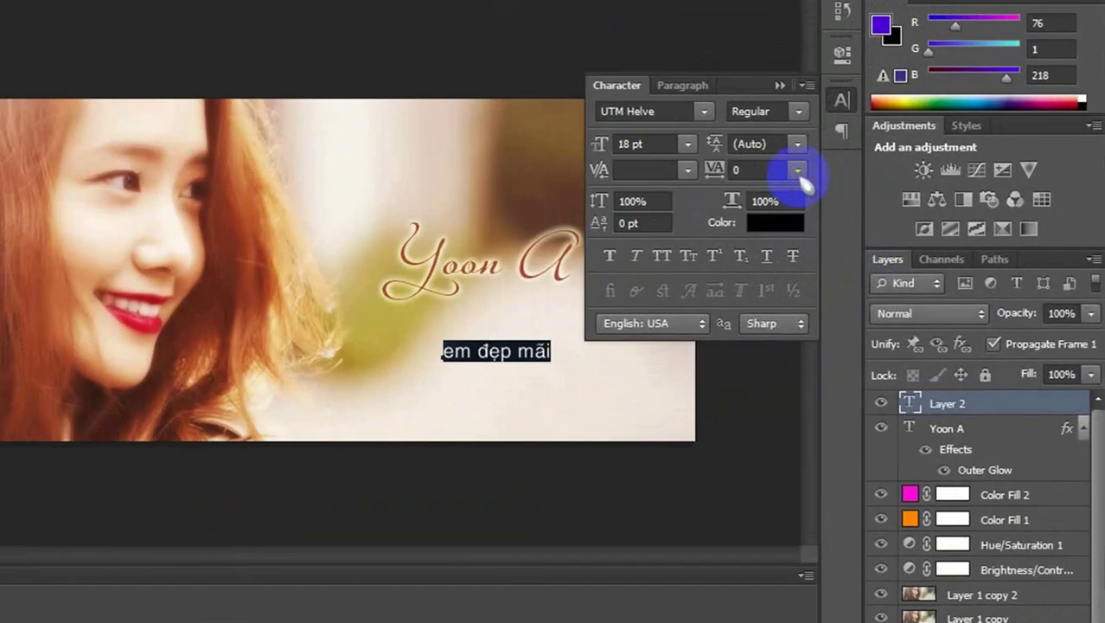
left_click(797, 170)
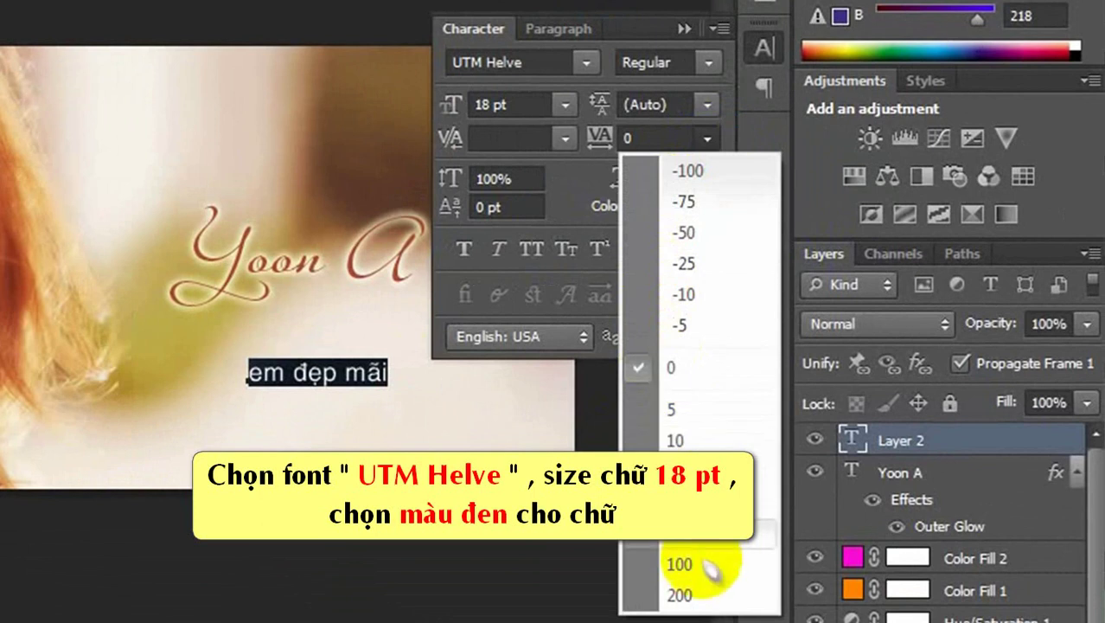
left_click(699, 605)
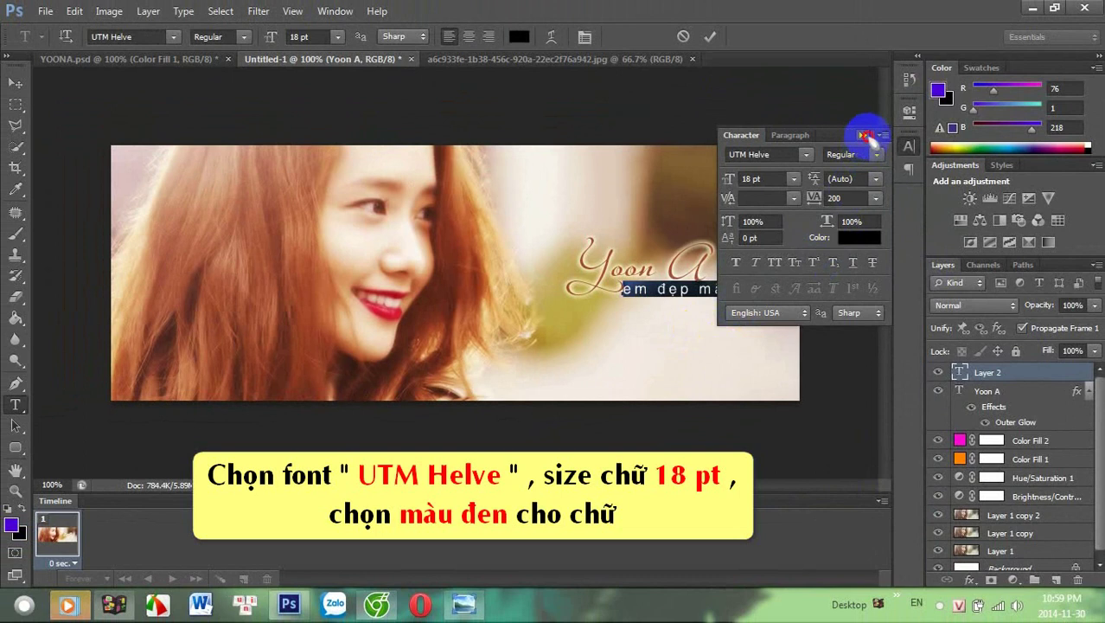
left_click(862, 136)
left_click(699, 313)
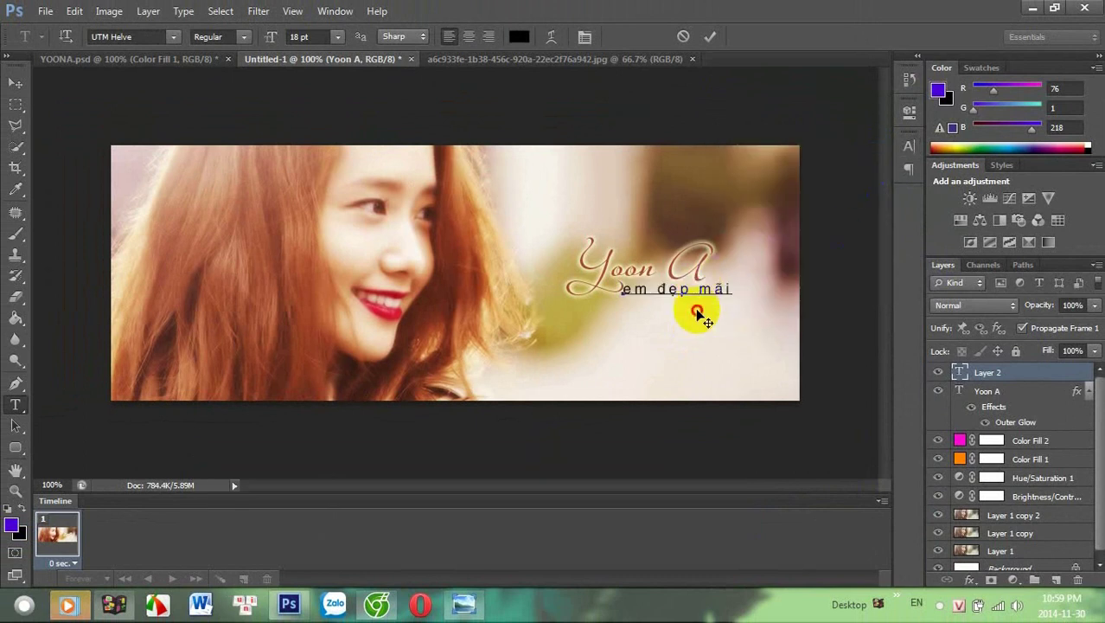
left_click_drag(698, 313, 704, 315)
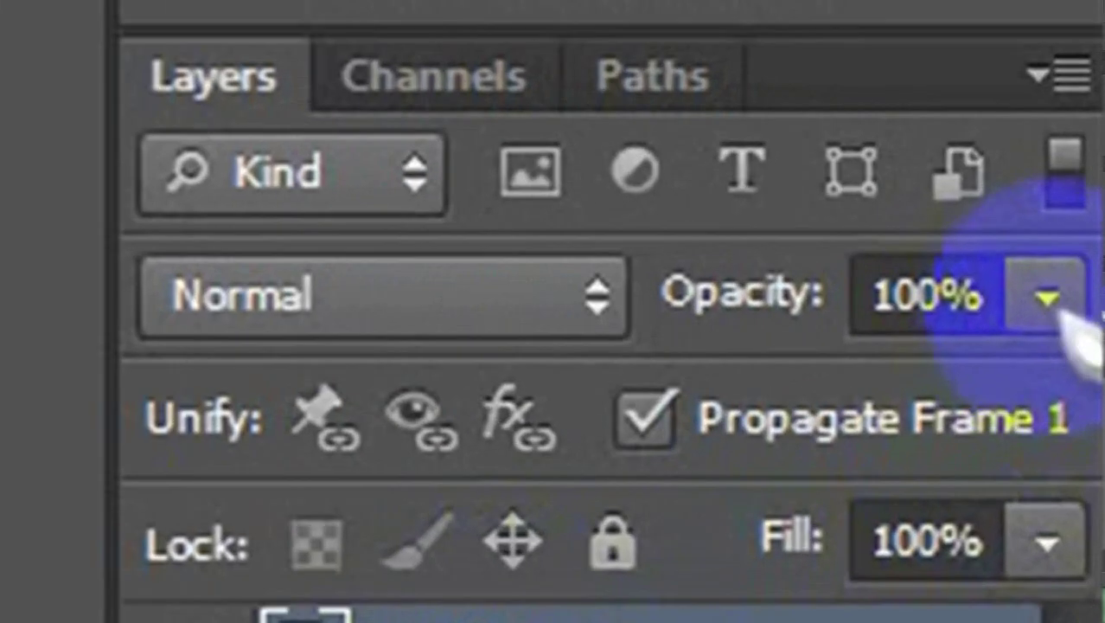
Lower the subtitle layer to 58% opacity and nudge it under 'Yoon A'
left_click(1047, 298)
left_click(846, 390)
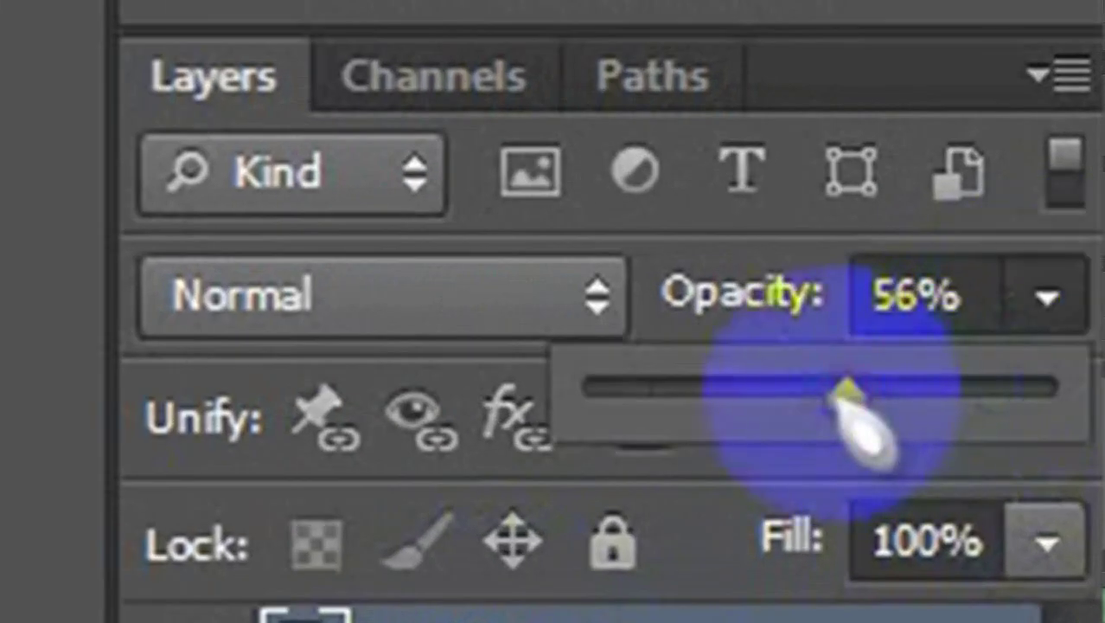
left_click_drag(844, 393, 855, 391)
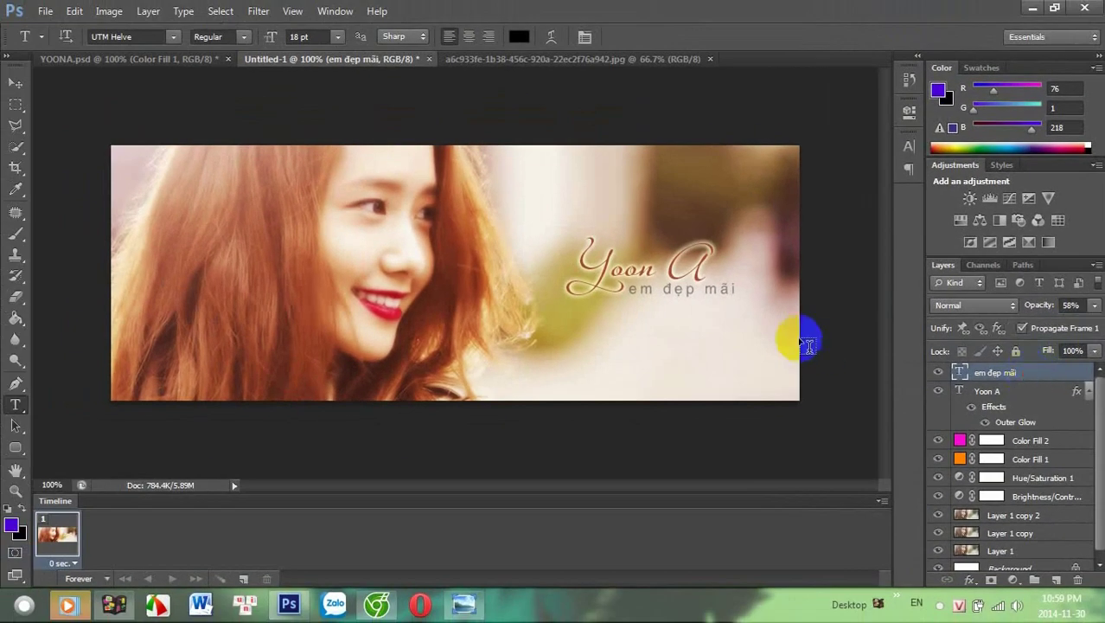
left_click(701, 288)
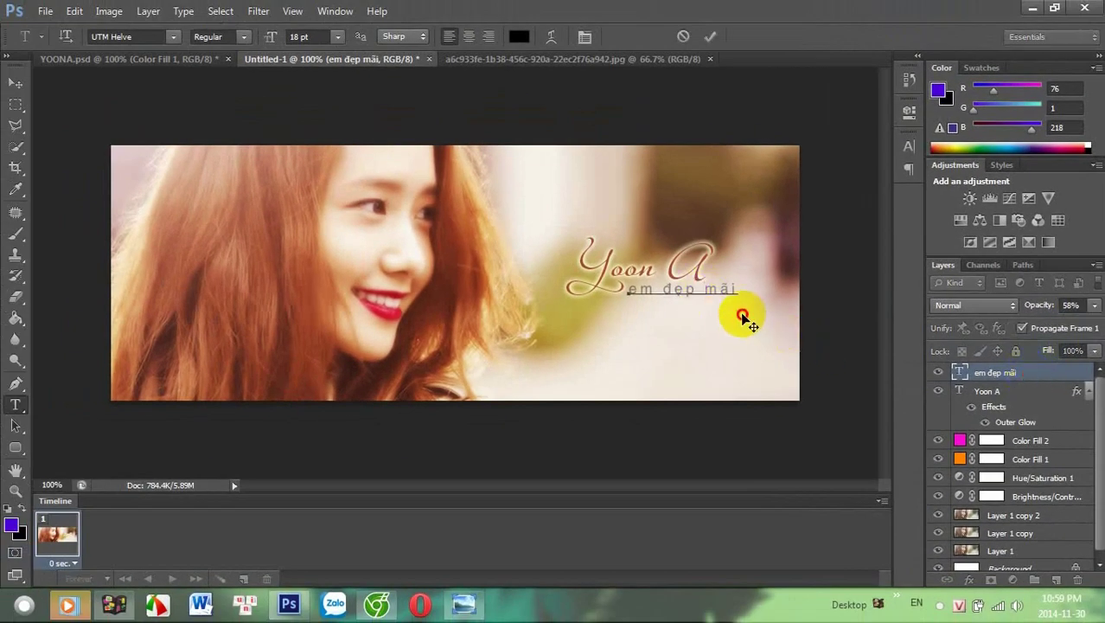
left_click_drag(742, 316, 740, 315)
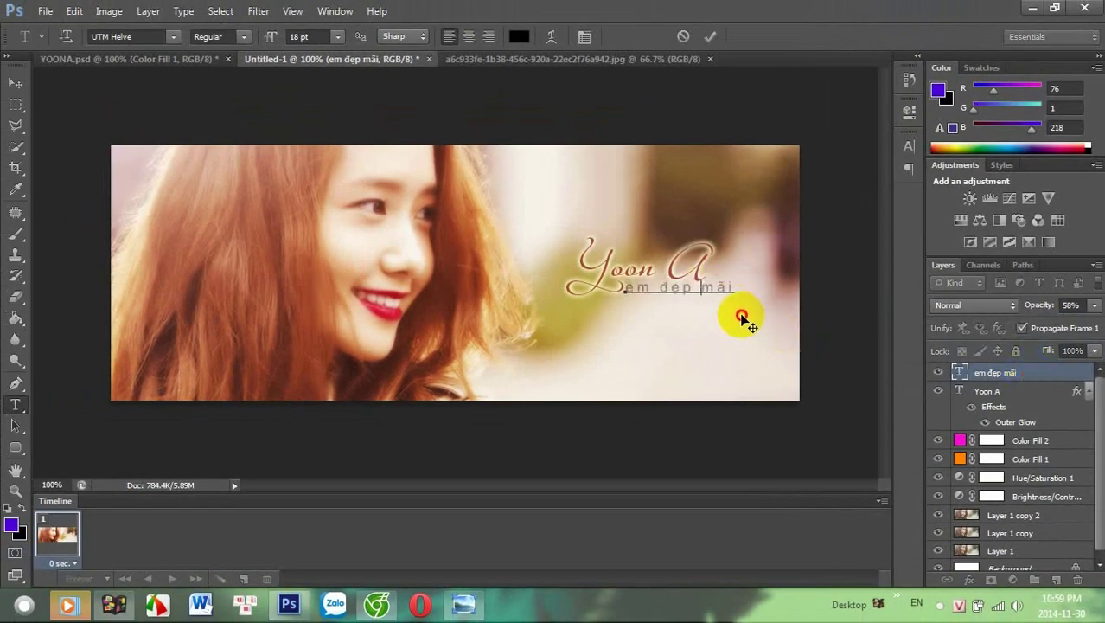
Commit the subtitle and type 'trong tim mọi người' on a new line lower down
left_click(980, 372)
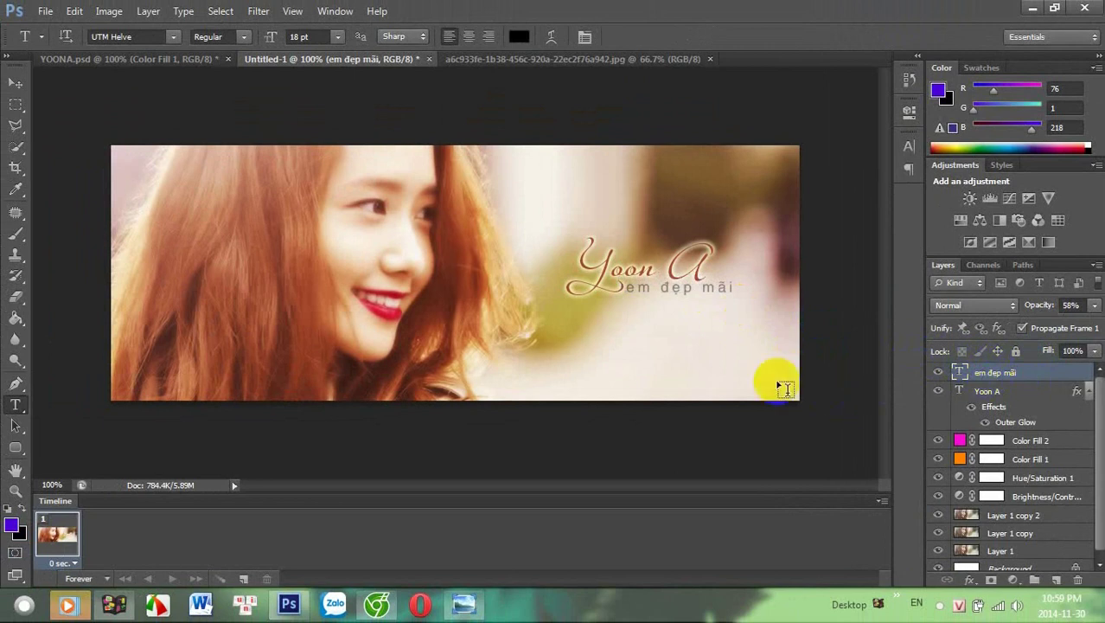
left_click(528, 360)
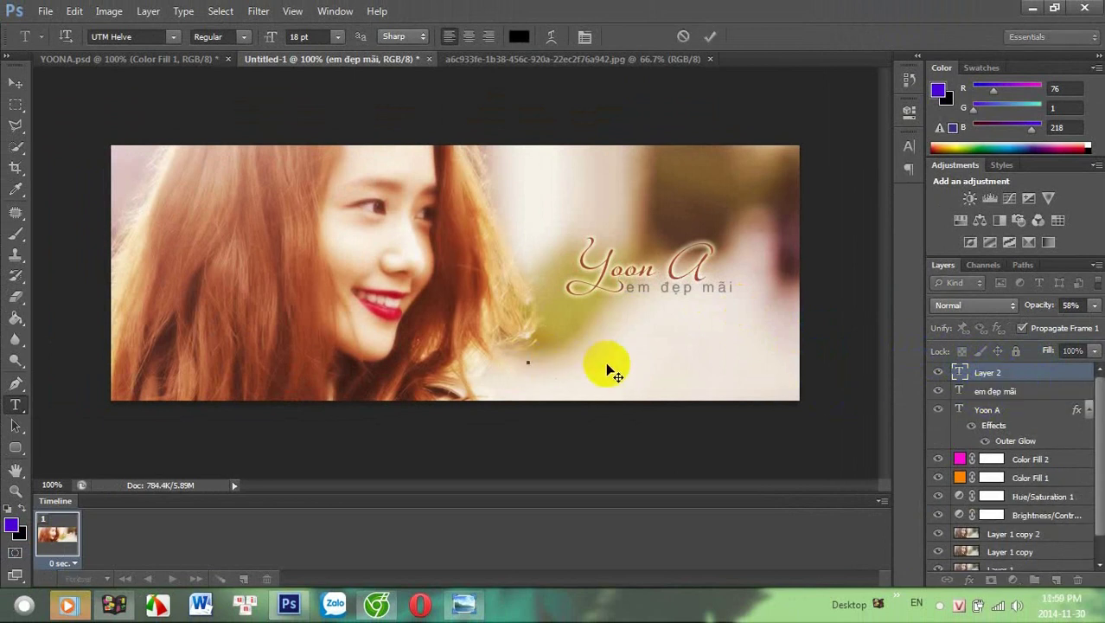
type("tro")
type("ng tim mọi người")
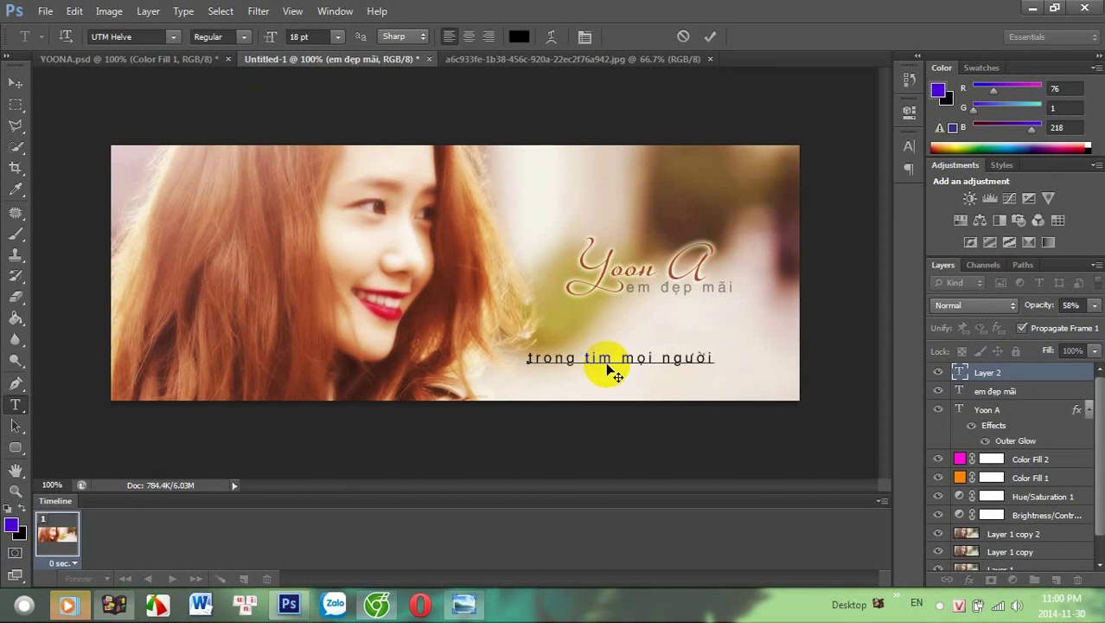
Select all of the new line's text and reset its tracking to 0
key("ctrl+a")
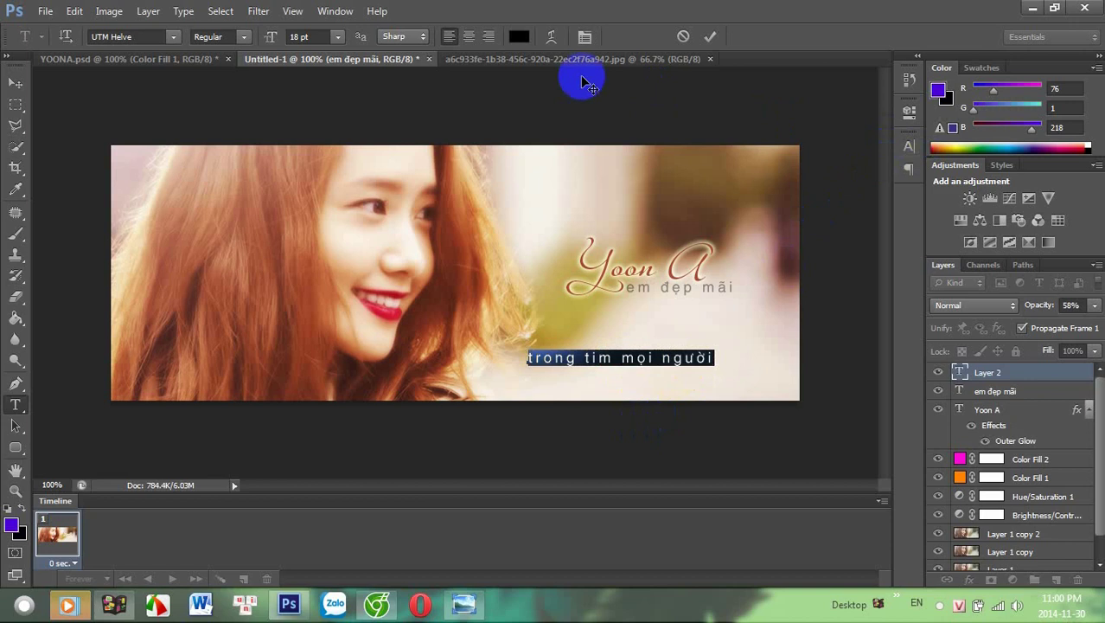
left_click(334, 10)
left_click(389, 167)
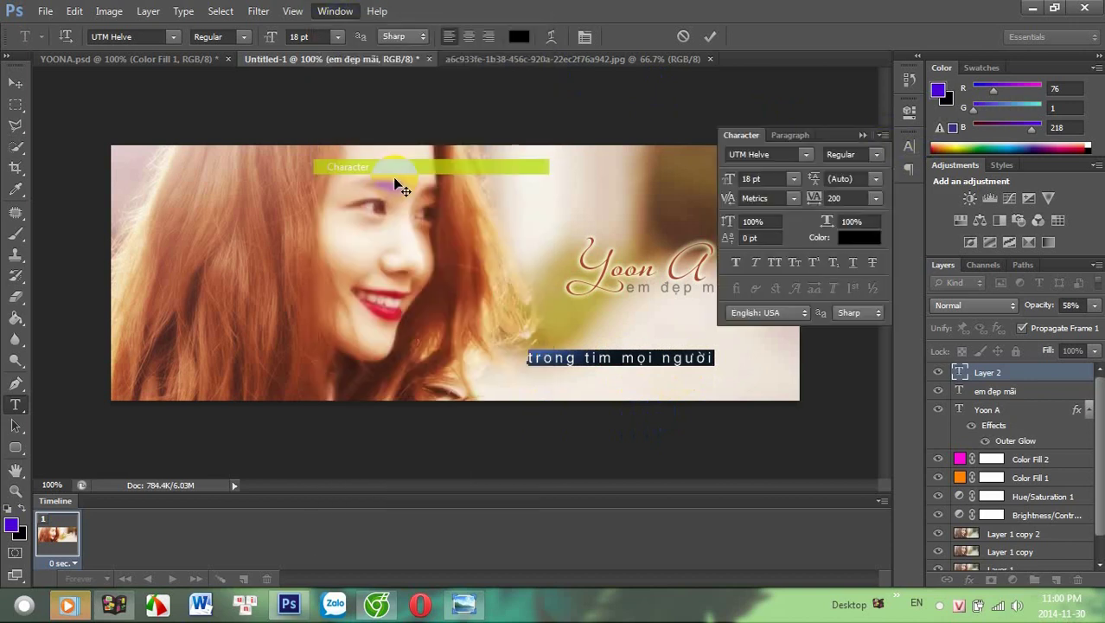
left_click(875, 198)
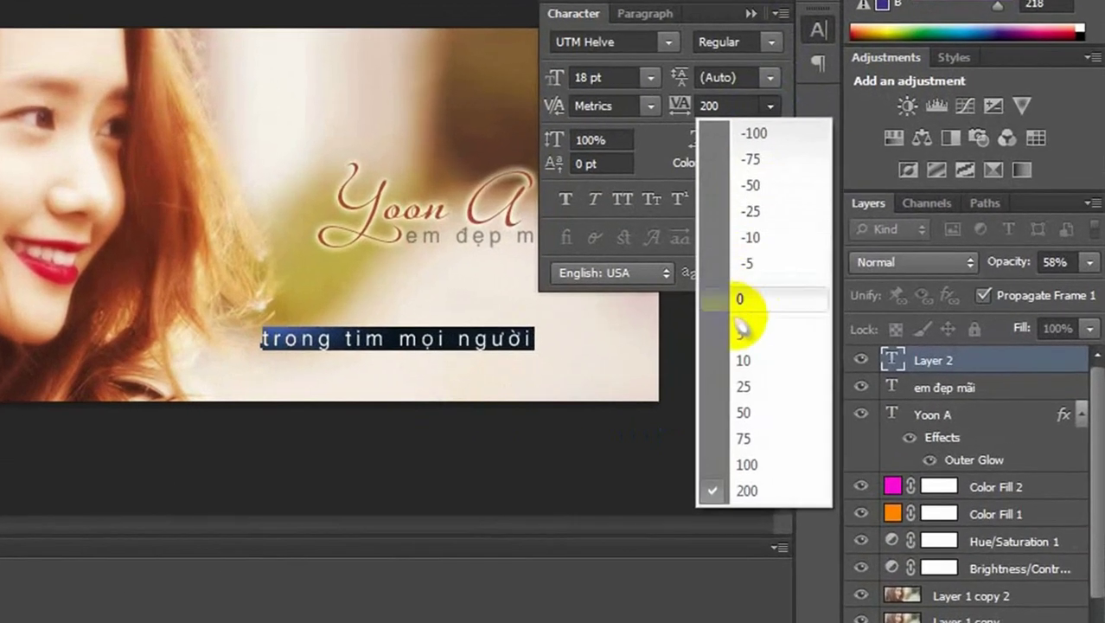
left_click(752, 299)
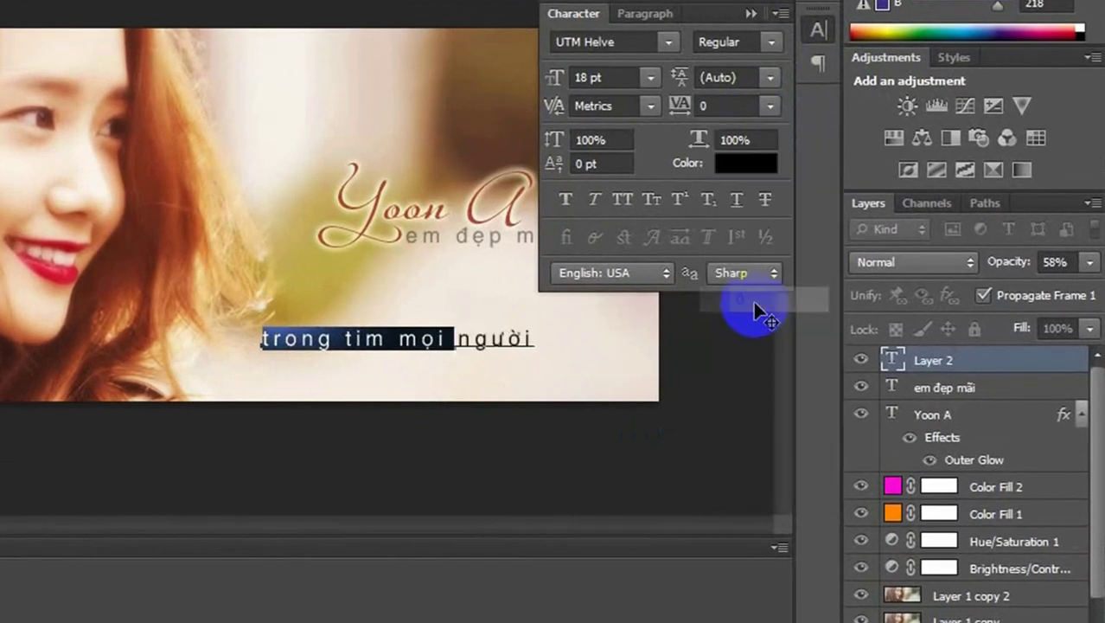
Set the 'trong tim mọi người' line to UTM Fleur at 36 pt
left_click(668, 42)
left_click(634, 43)
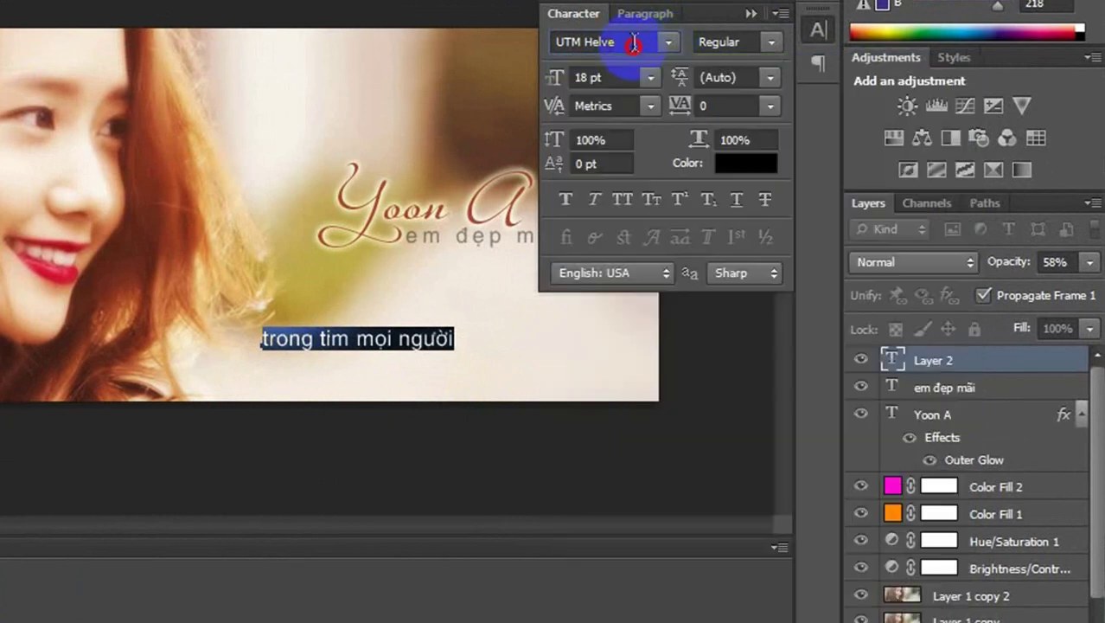
left_click(631, 43)
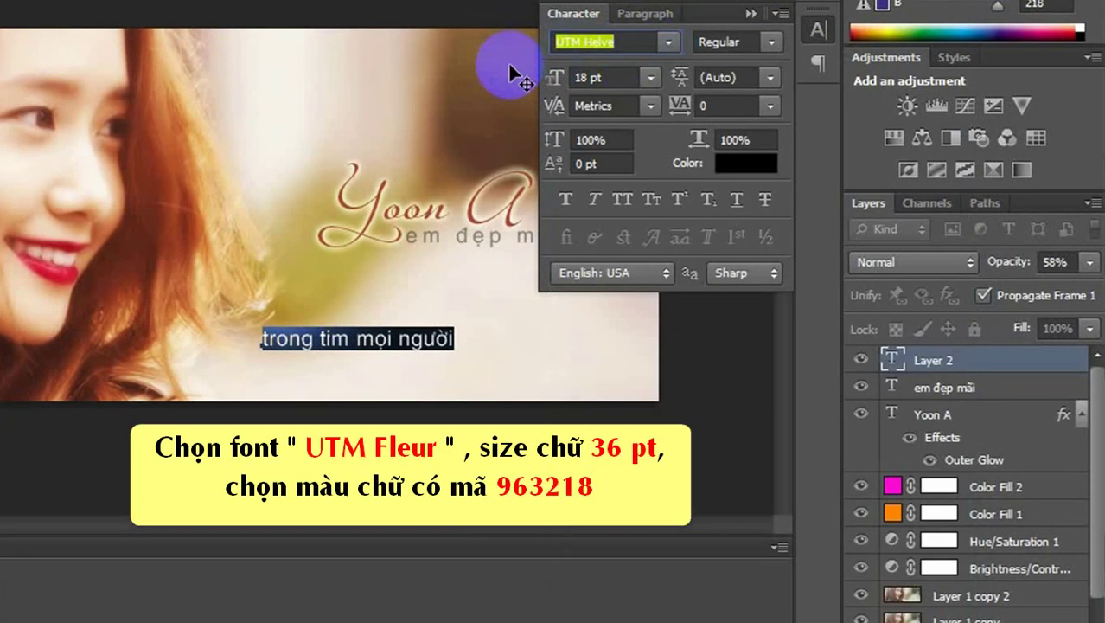
type("UTM")
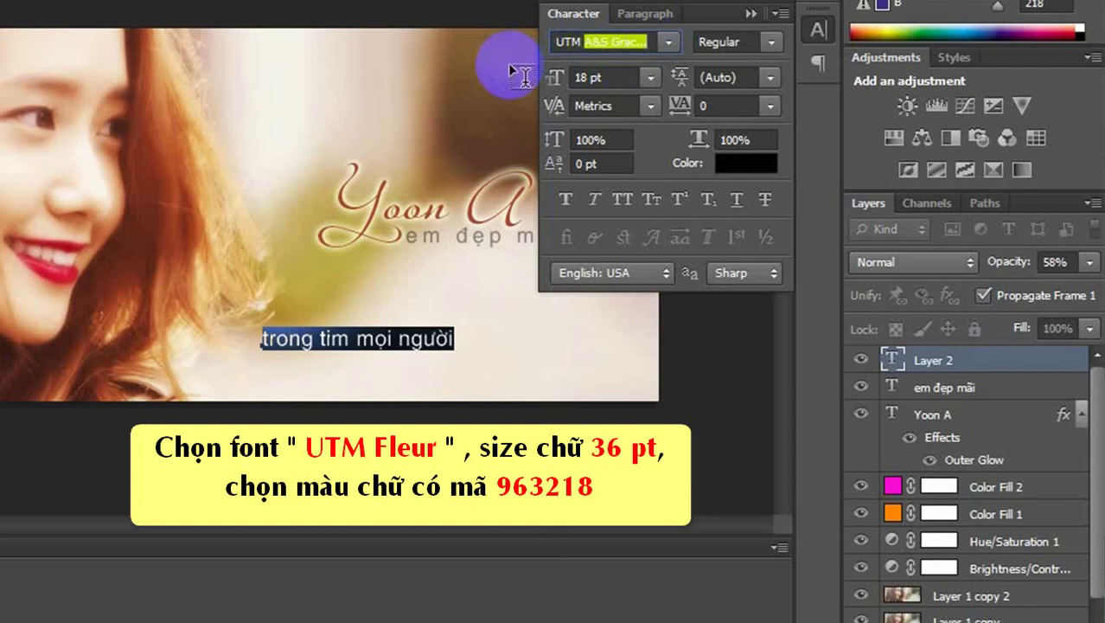
type(" Fl")
type("eur")
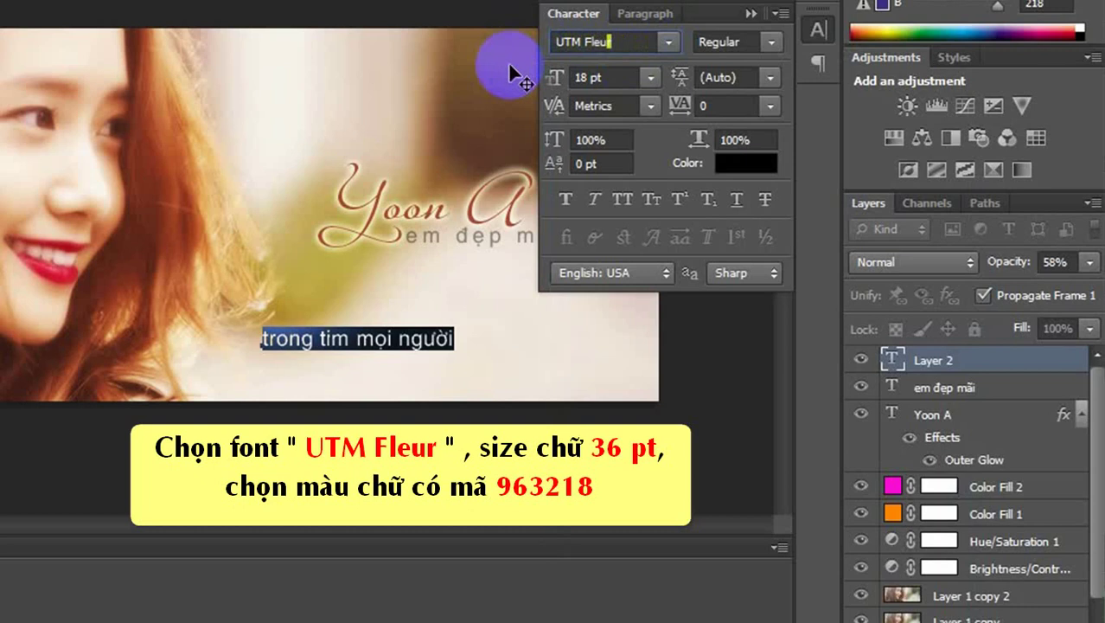
key("Return")
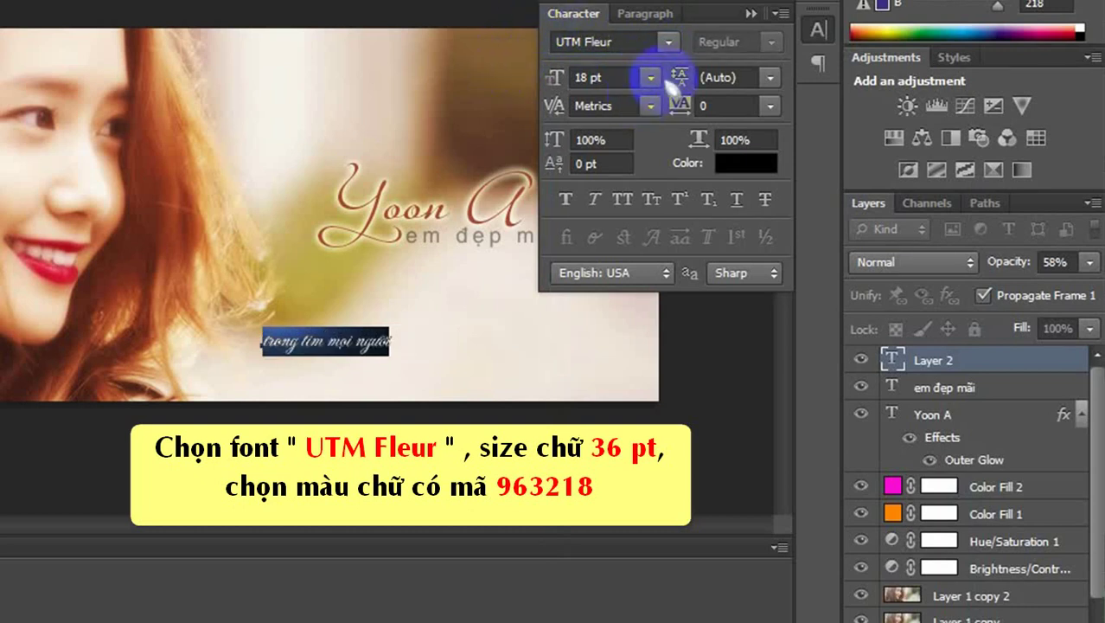
left_click(652, 79)
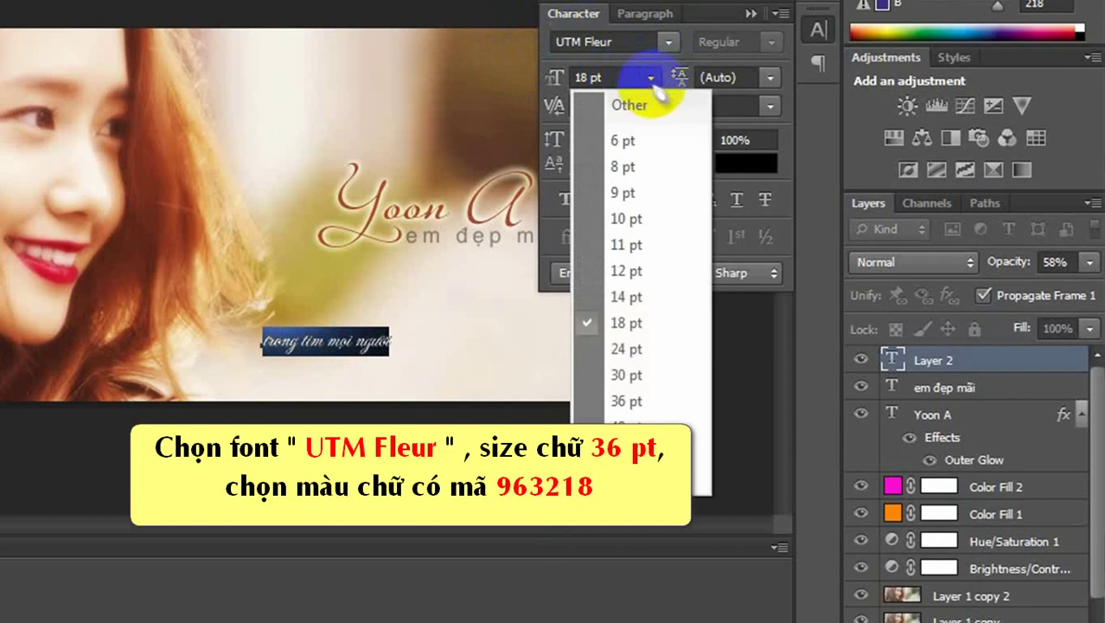
left_click(630, 402)
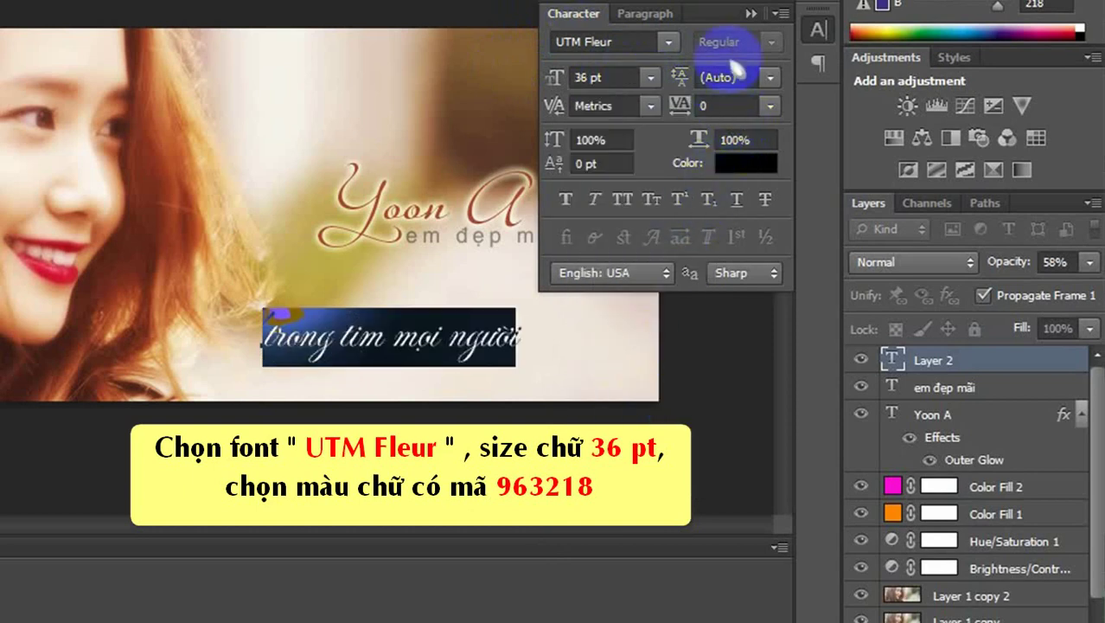
left_click(746, 162)
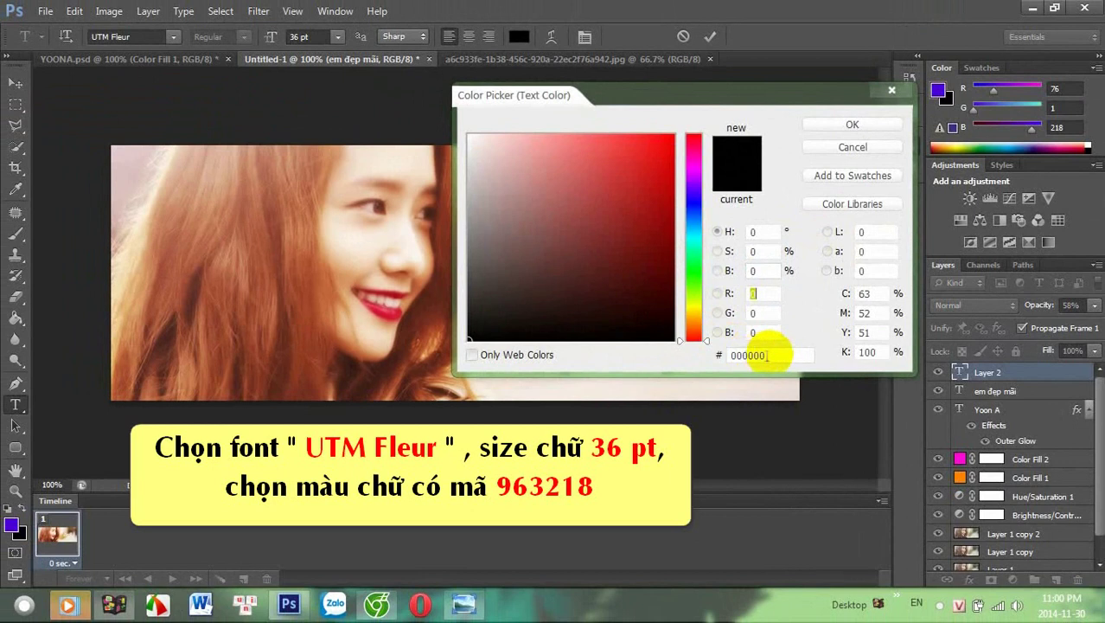
Colour 'trong tim mọi người' 963218, move it under 'em đẹp mãi' and commit
left_click(737, 354)
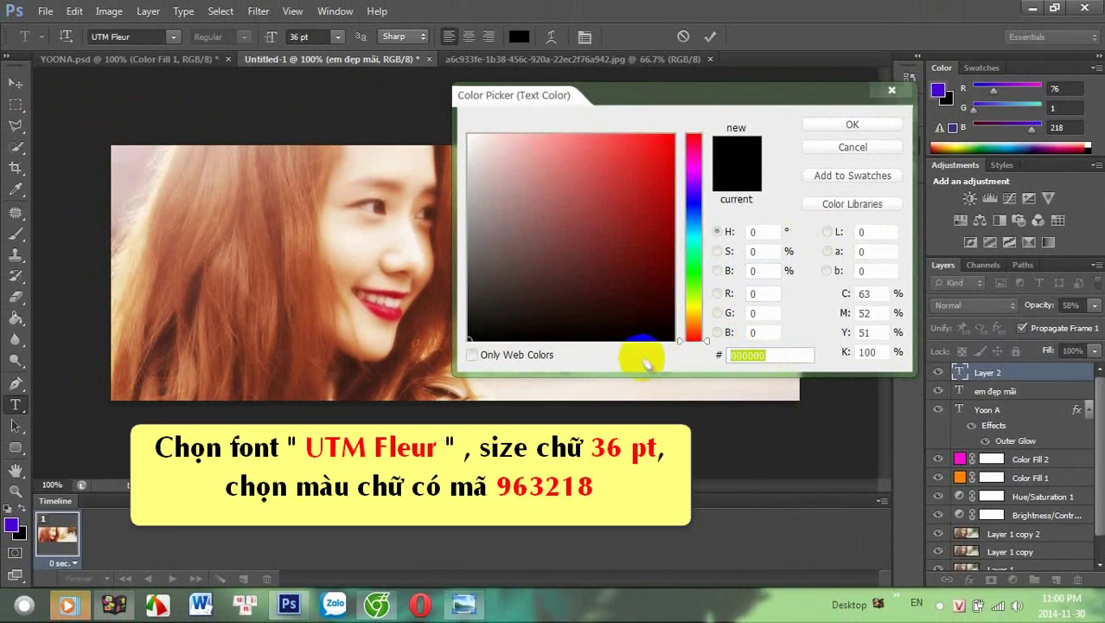
type("9")
type("6")
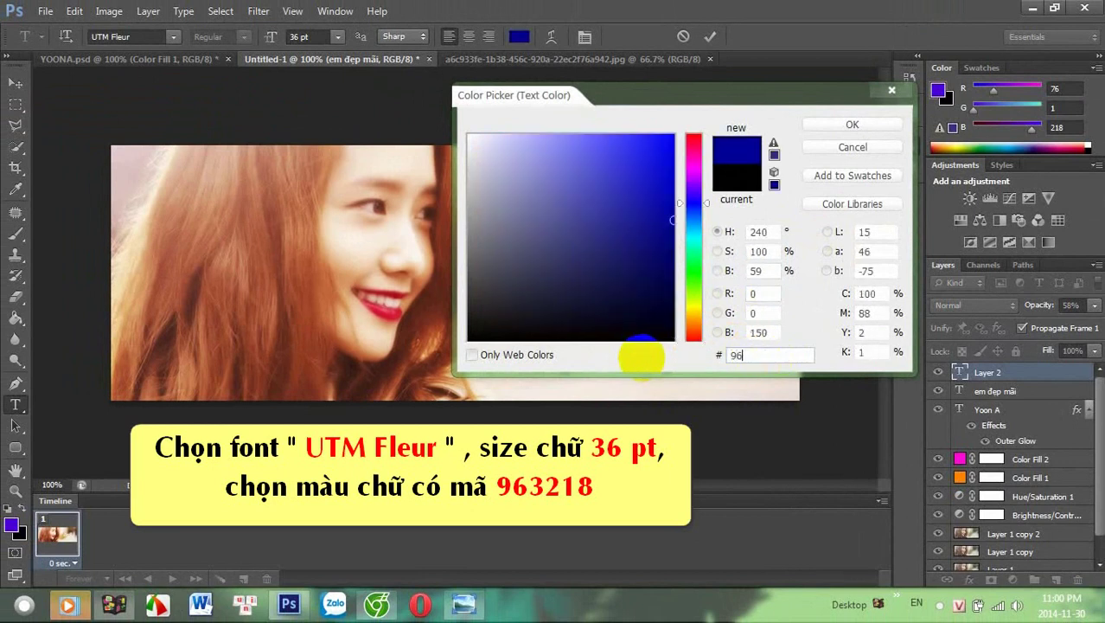
type("32")
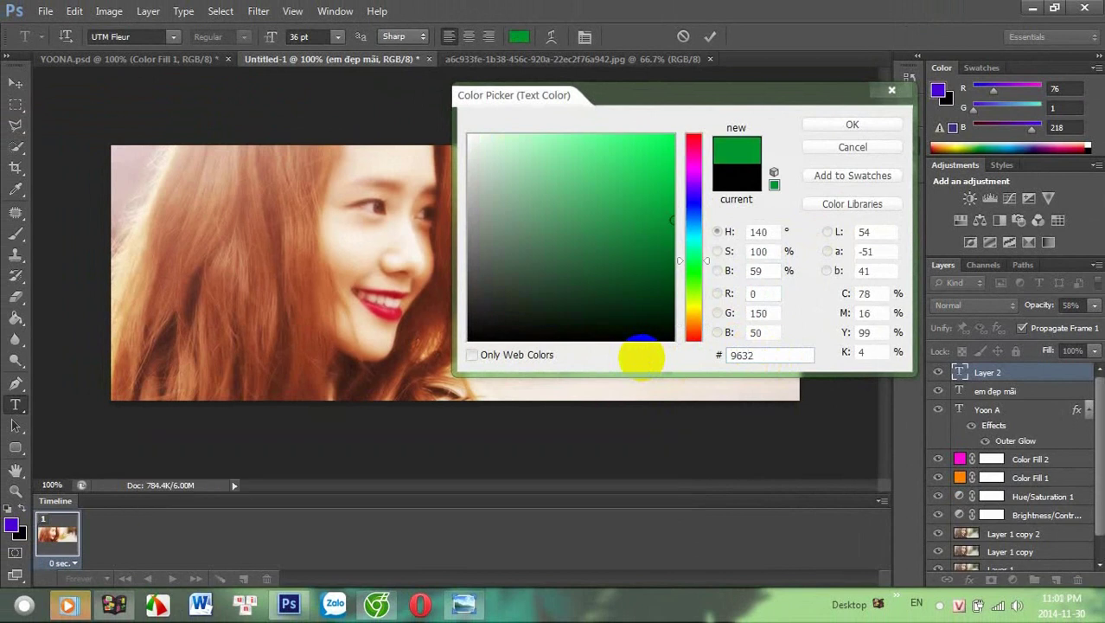
type("18")
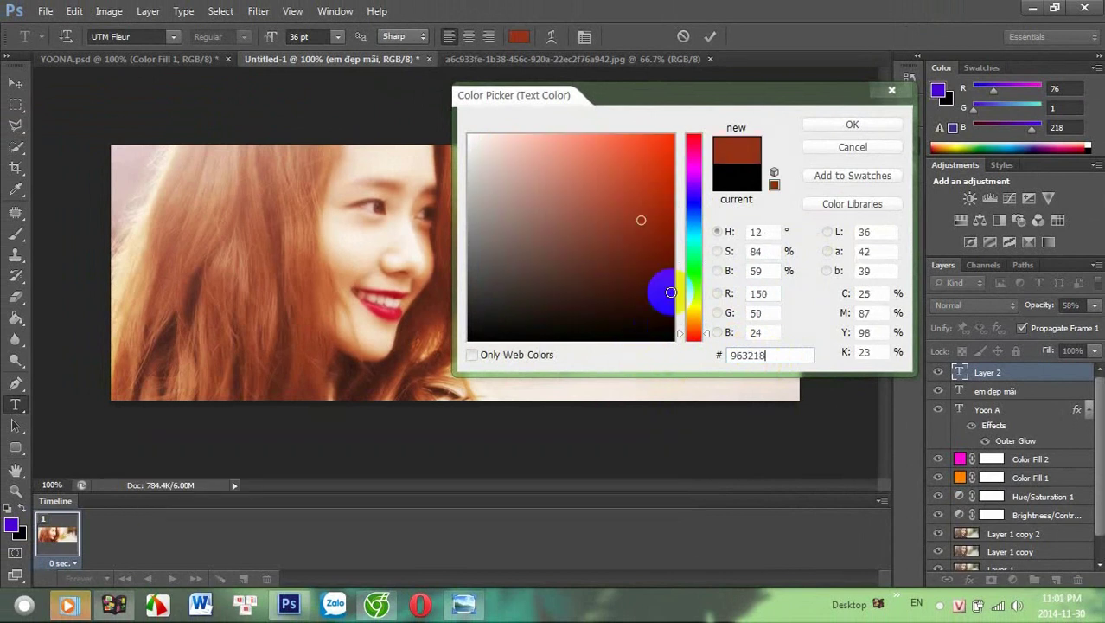
left_click(861, 124)
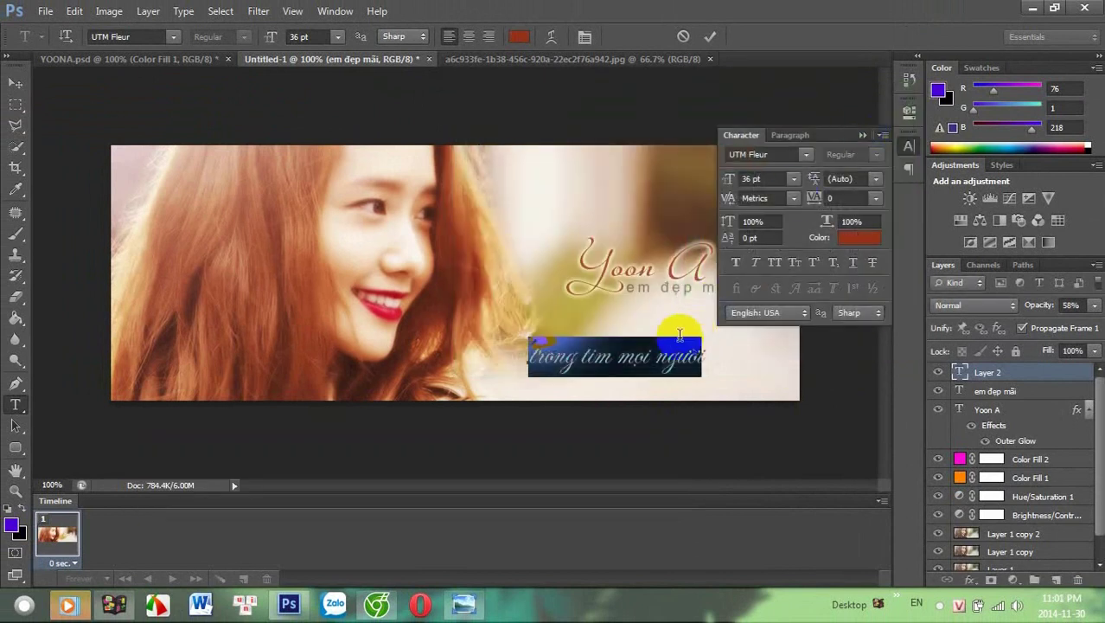
left_click(861, 136)
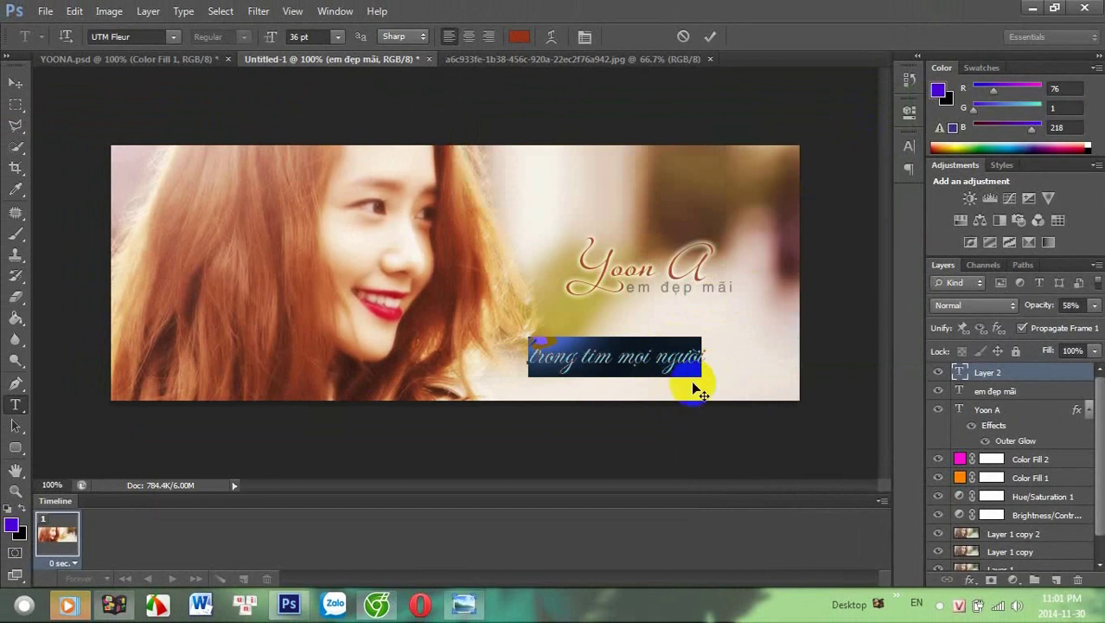
mouse_move(700, 395)
left_mouse_down()
mouse_move(751, 381)
mouse_move(734, 345)
left_mouse_up()
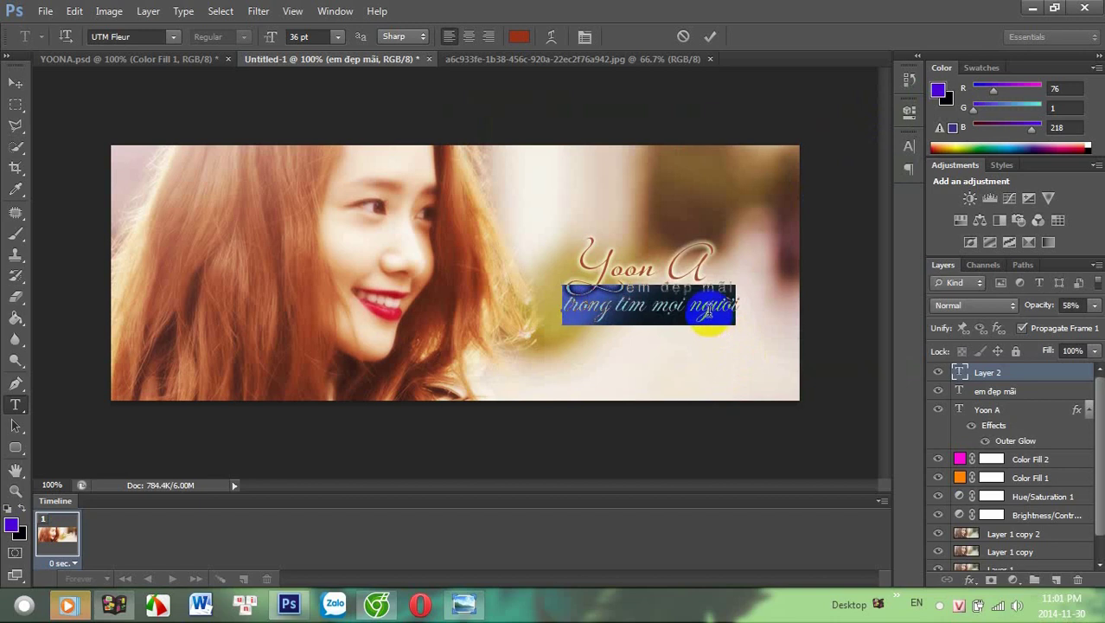
left_click(710, 313)
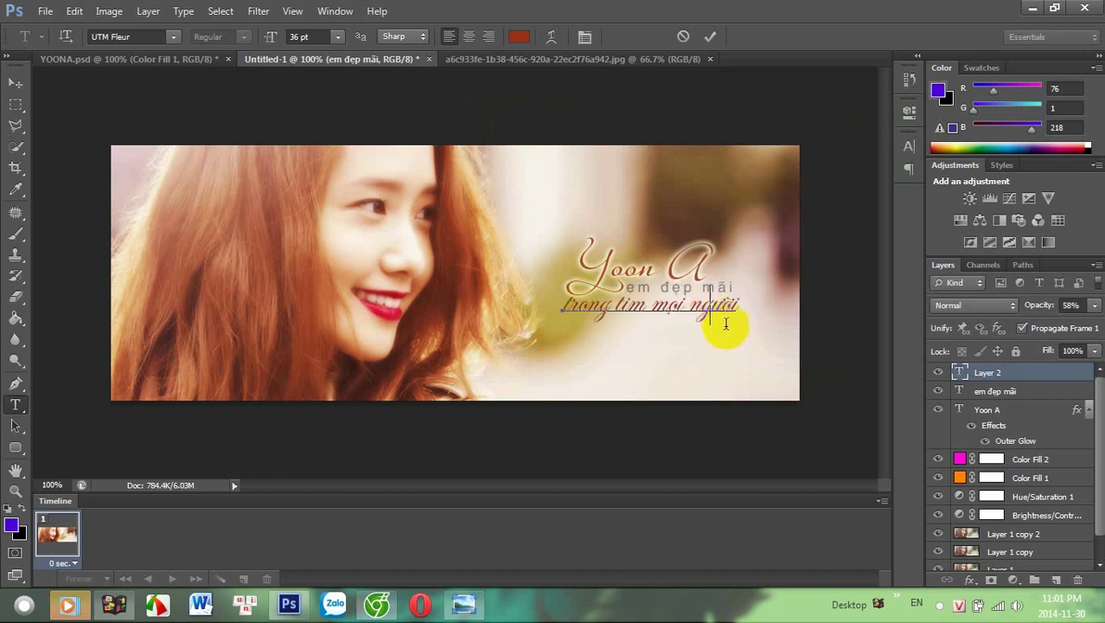
left_click(987, 374)
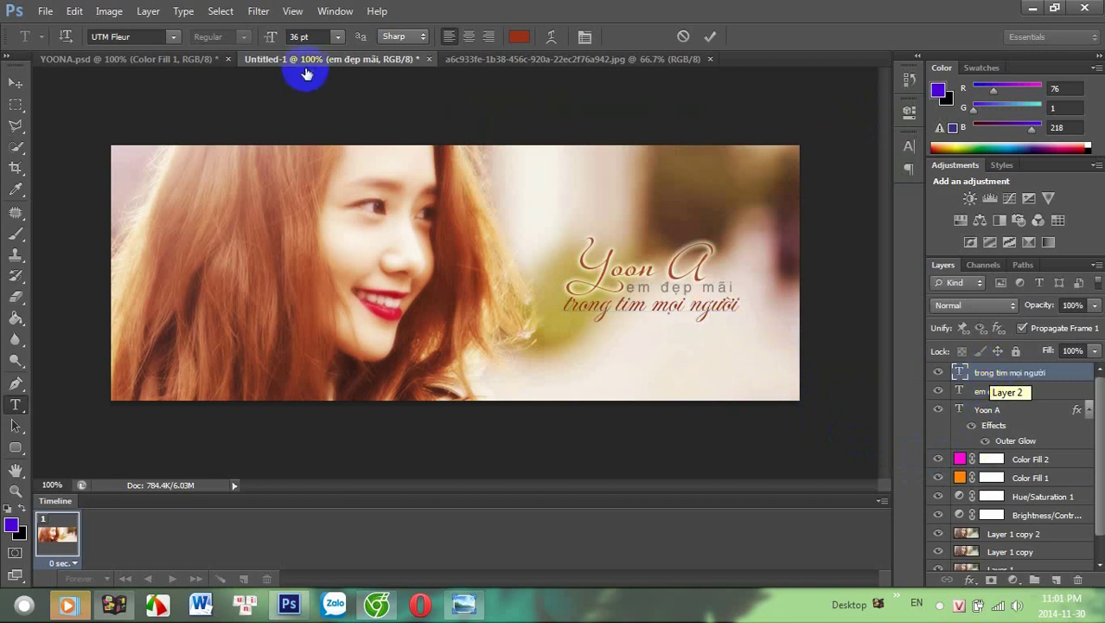
left_click(160, 60)
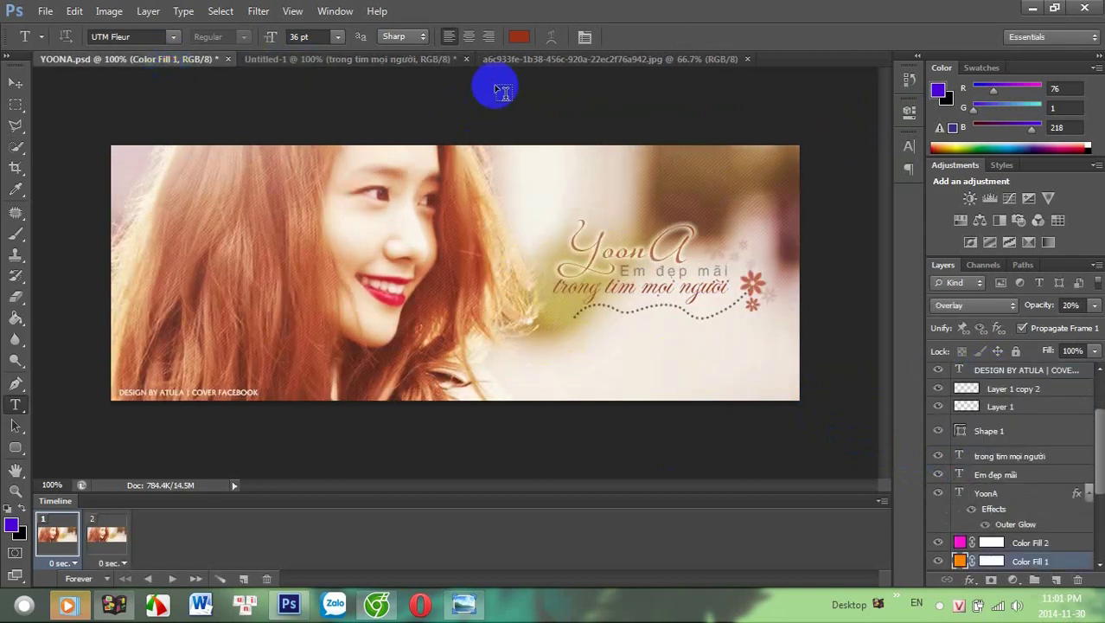
left_click(403, 62)
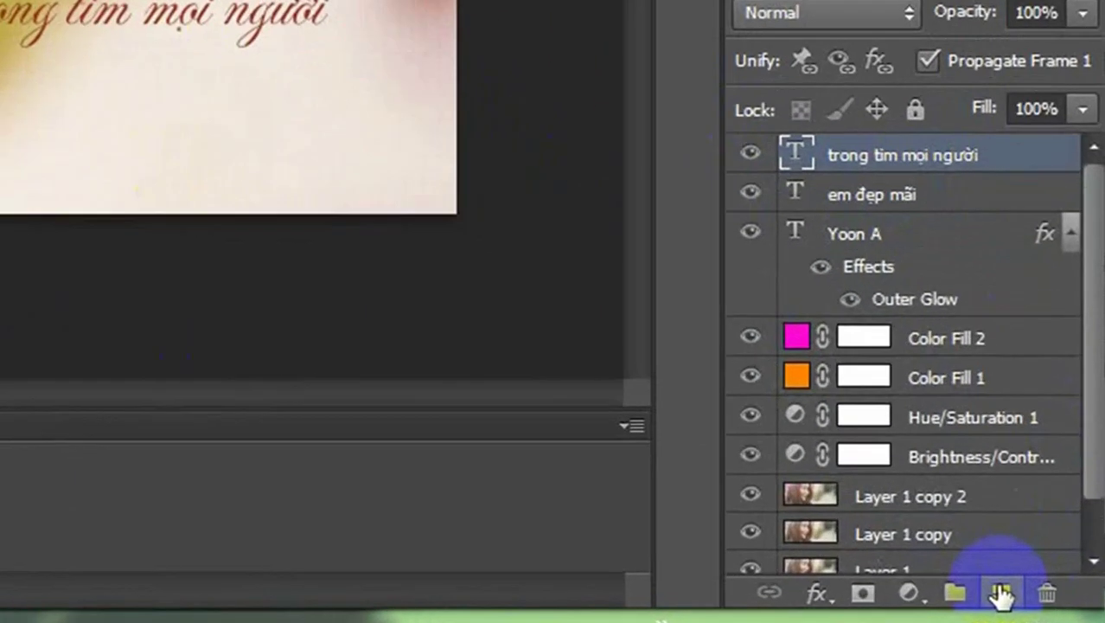
On a new layer, start a Pen shape with no fill and a black dotted stroke
left_click(1000, 594)
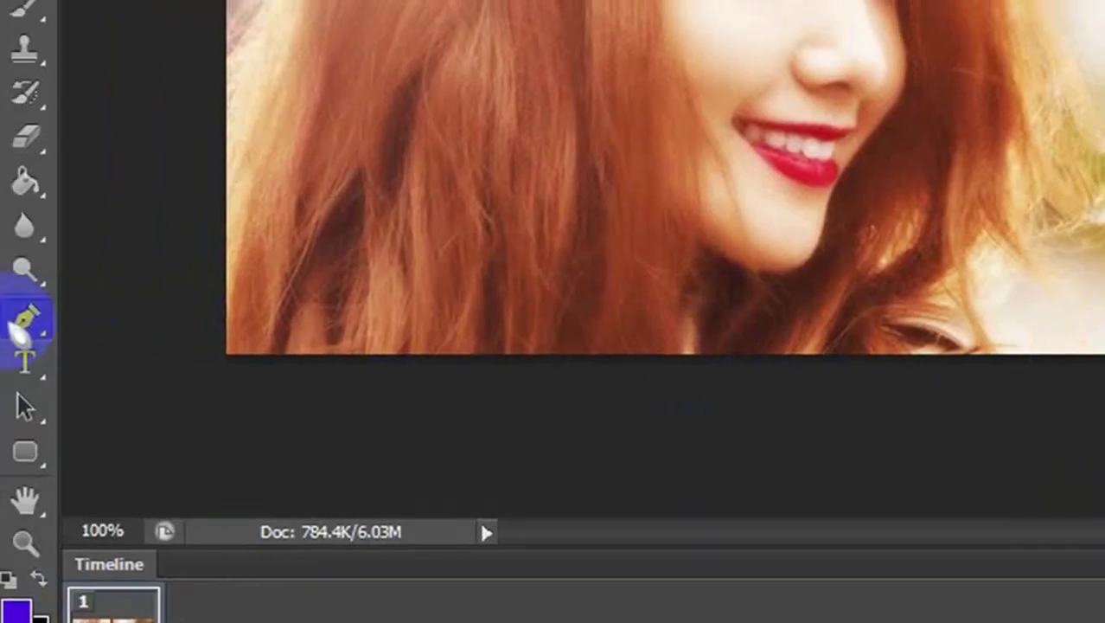
left_click(25, 318)
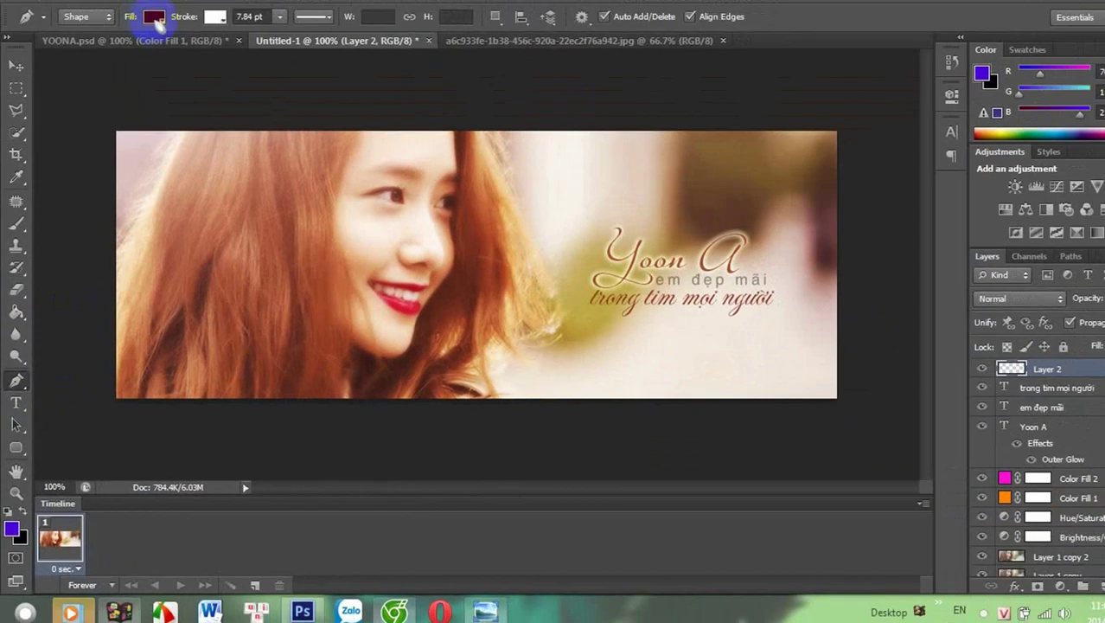
left_click(147, 35)
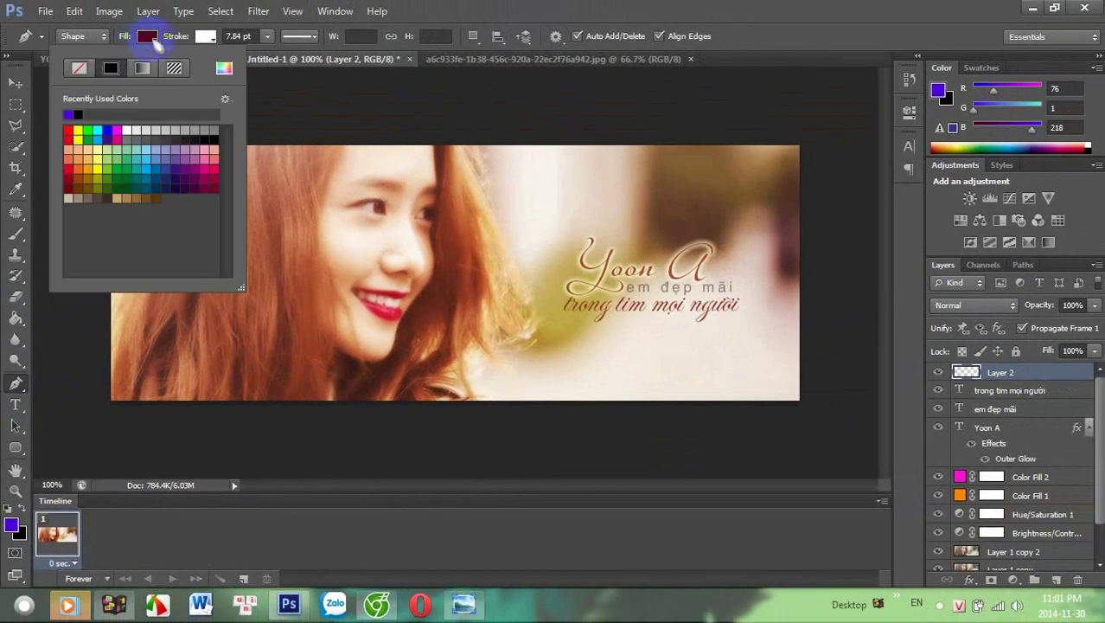
left_click(79, 68)
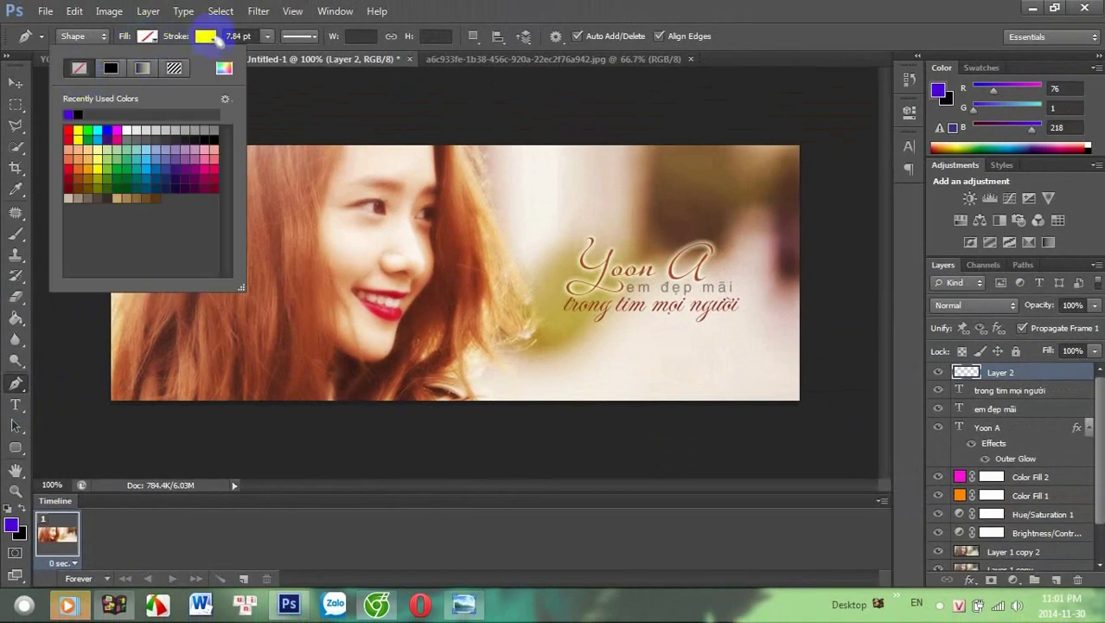
left_click(208, 36)
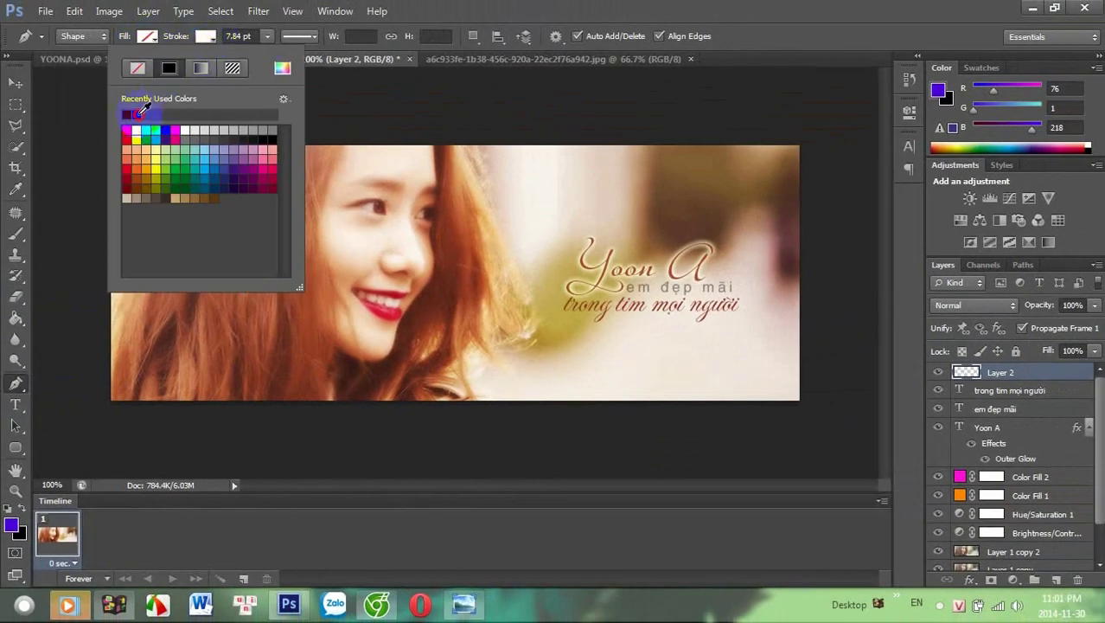
left_click(128, 114)
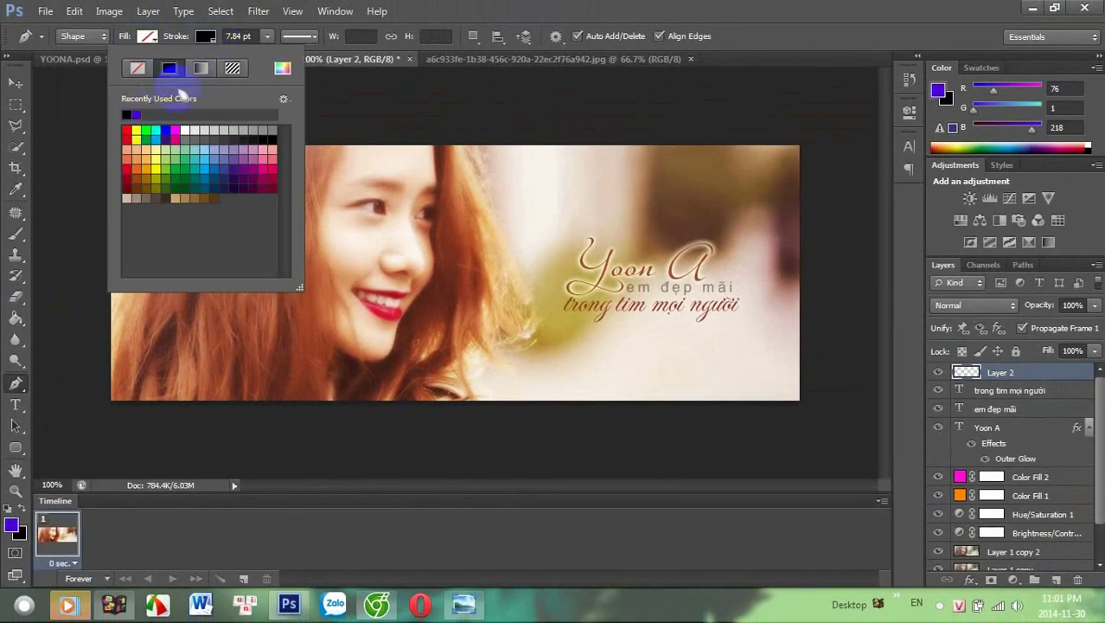
left_click(304, 36)
left_click(310, 132)
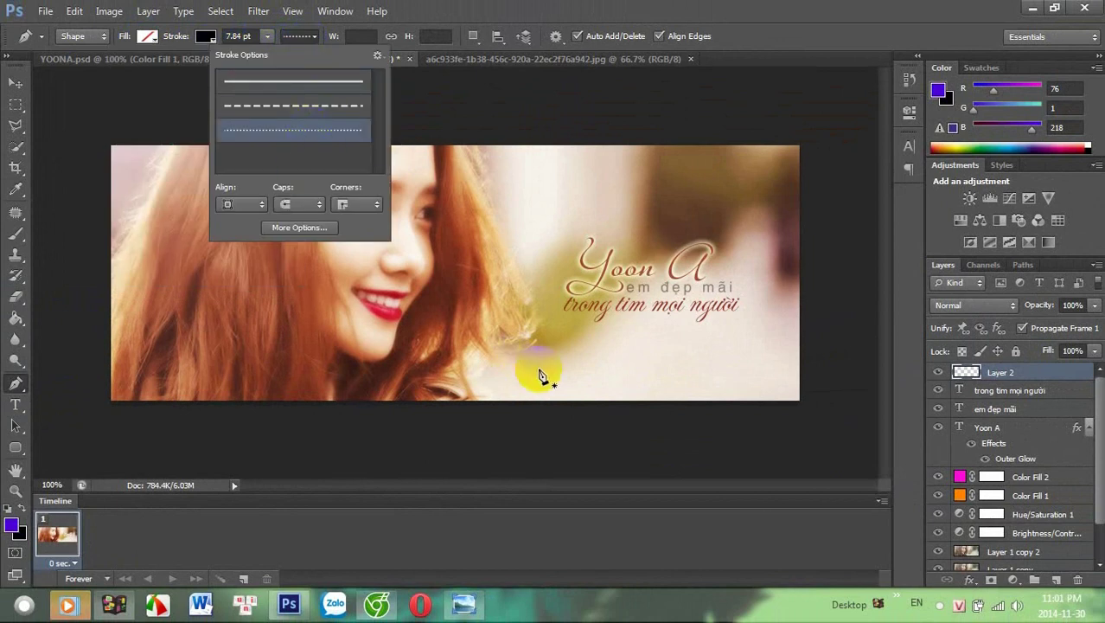
left_click(568, 342)
Draw a wavy dotted path beneath 'trong tim mọi người' and thin its stroke
left_click(564, 339)
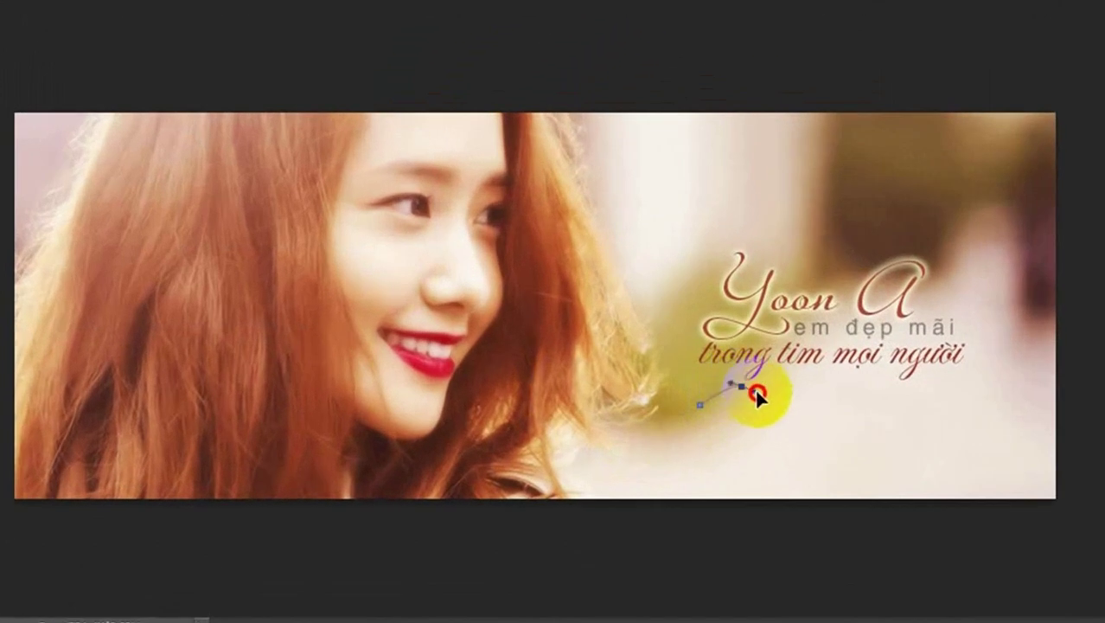
left_click_drag(757, 393, 761, 393)
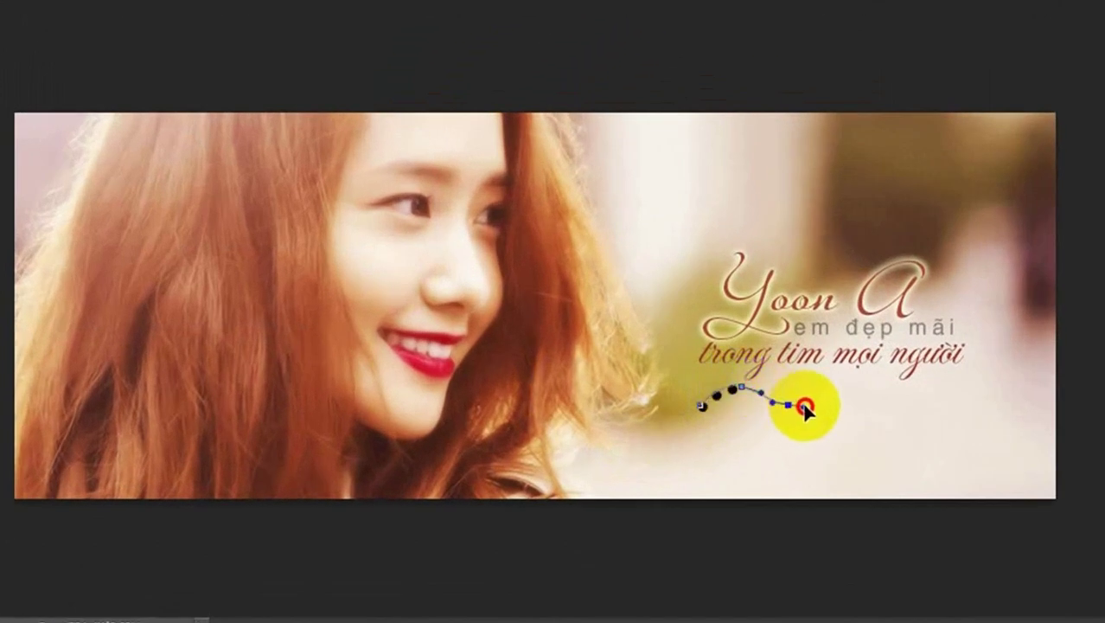
mouse_move(806, 403)
left_mouse_down()
mouse_move(862, 383)
mouse_move(975, 403)
left_mouse_up()
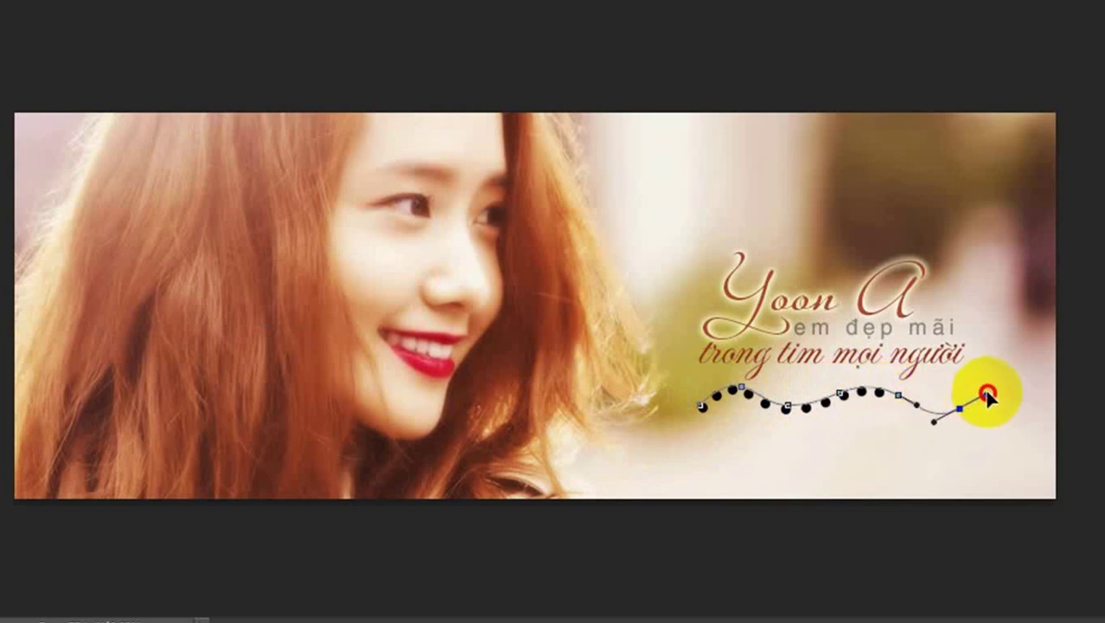
left_click(988, 393)
left_click(995, 364)
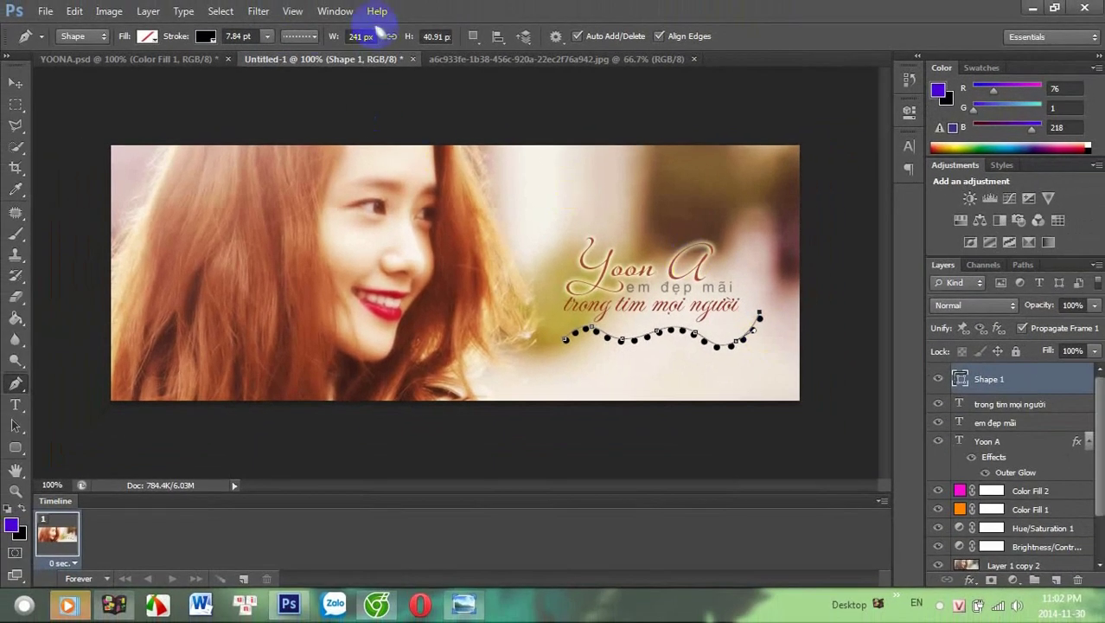
left_click_drag(267, 37, 256, 61)
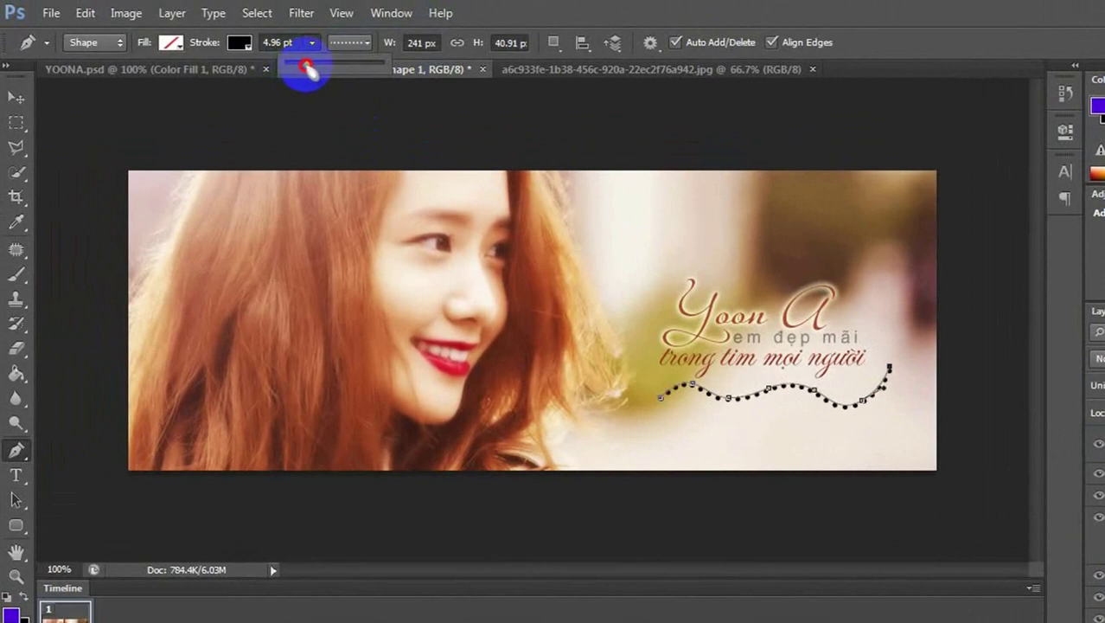
left_click_drag(307, 68, 305, 69)
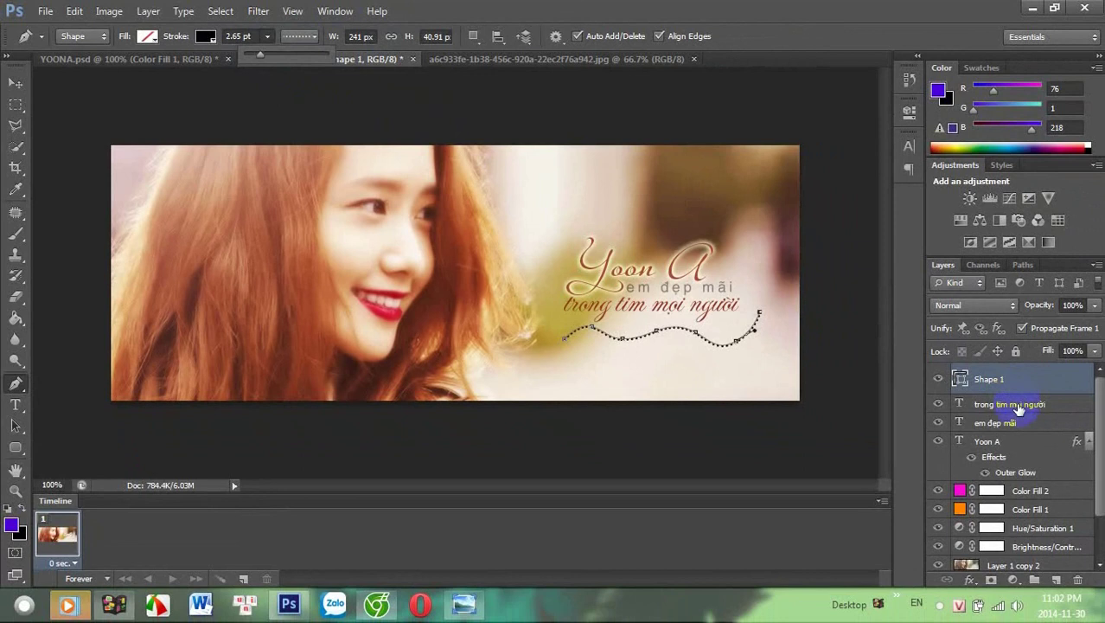
Nudge the text and dotted curve into place, then add an empty layer
left_click(1019, 410)
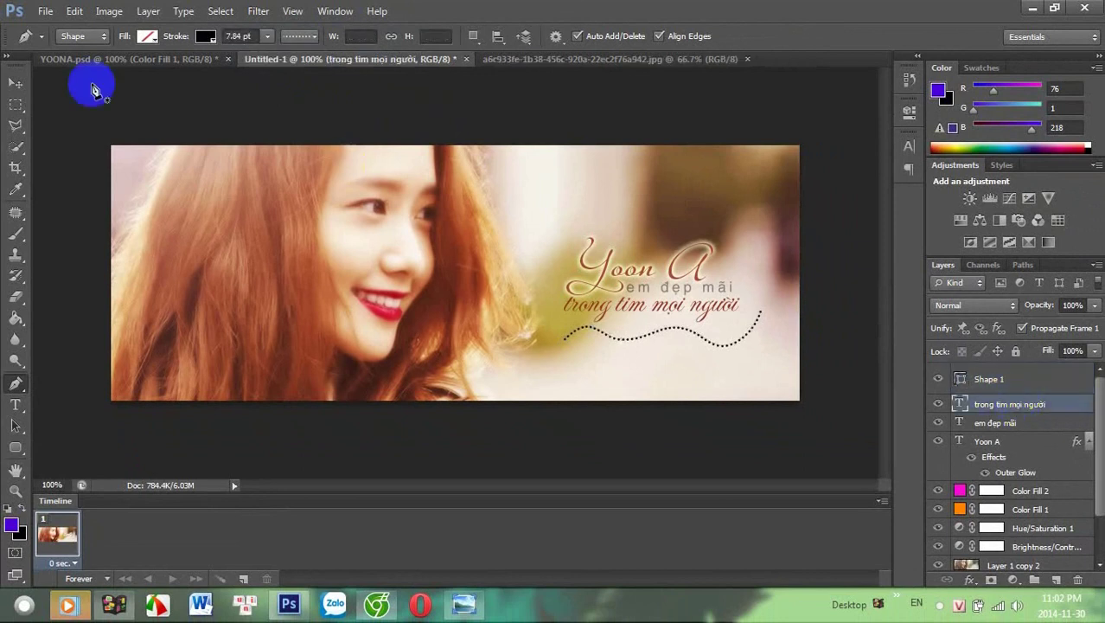
left_click(16, 83)
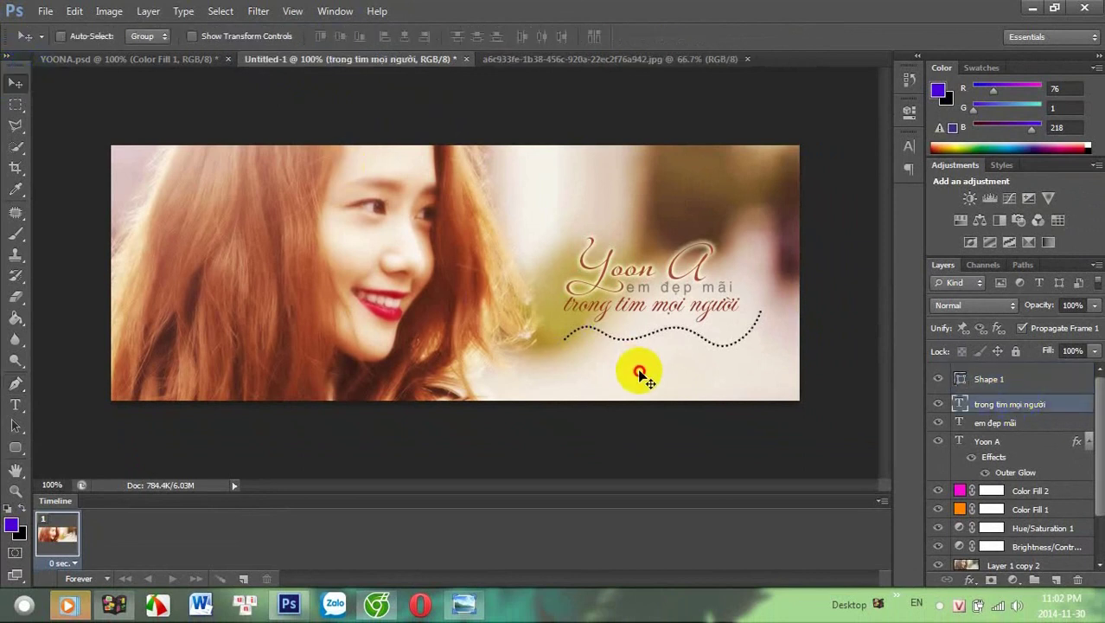
left_click_drag(641, 370, 680, 384)
left_click(1007, 381)
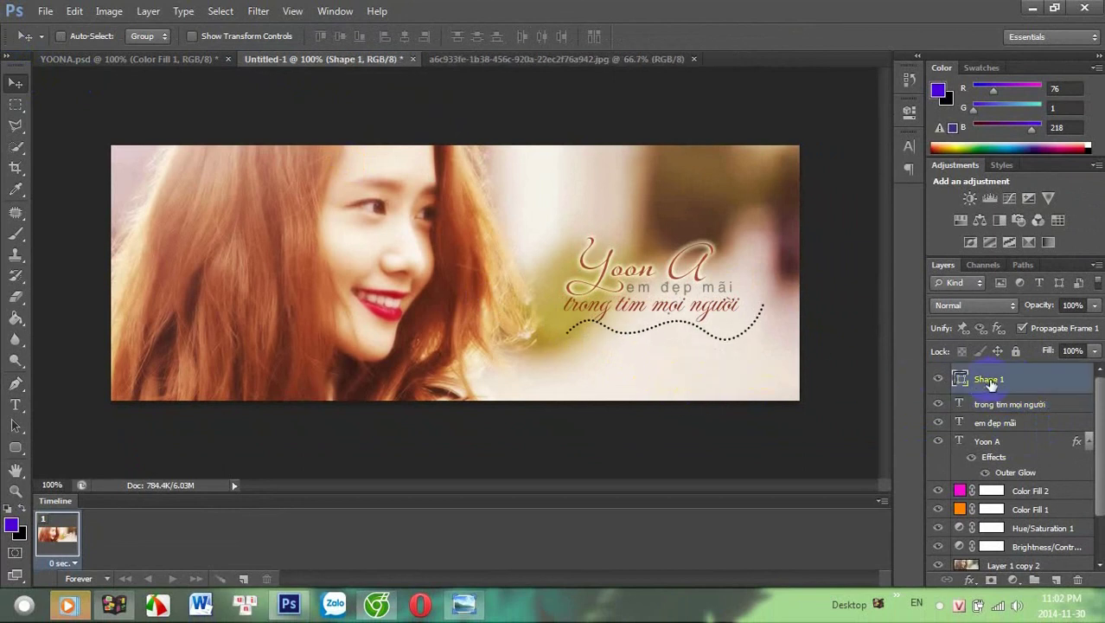
left_click(1060, 579)
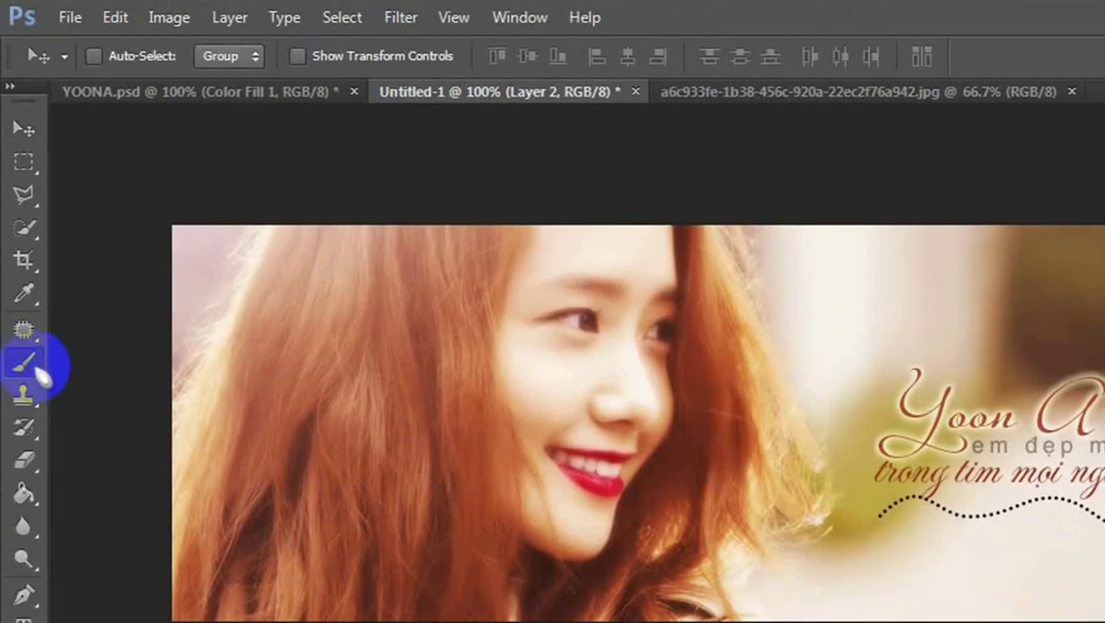
Select the Brush tool with the flower-shaped preset at 23 px
left_click(26, 361)
left_click(126, 56)
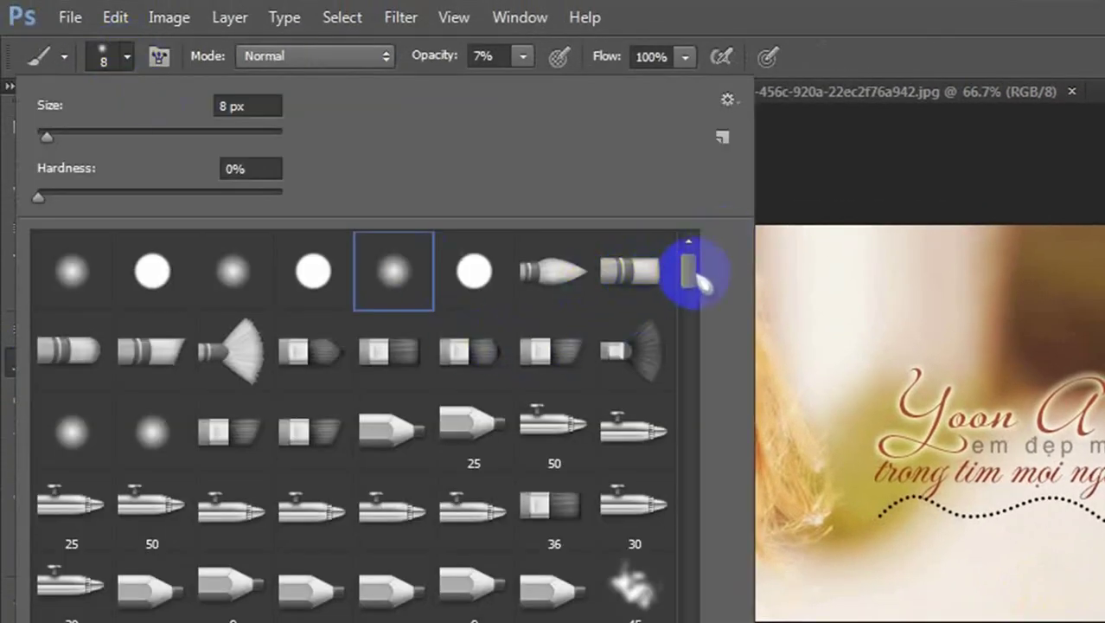
mouse_move(691, 272)
left_mouse_down()
mouse_move(571, 321)
mouse_move(466, 322)
mouse_move(464, 341)
left_mouse_up()
left_click(192, 238)
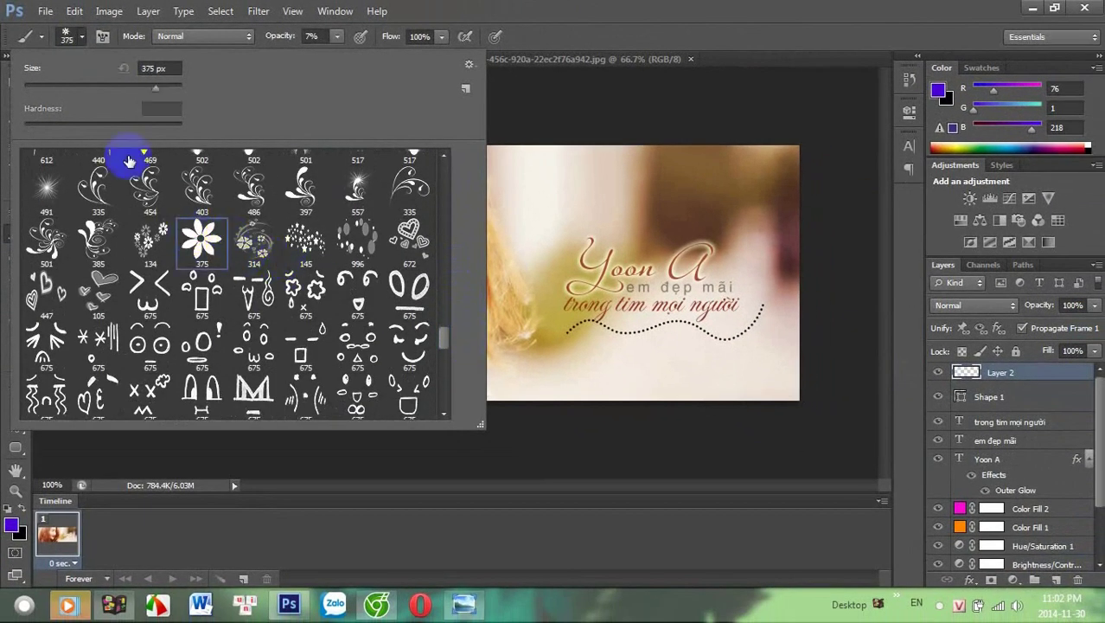
left_click_drag(45, 88, 41, 88)
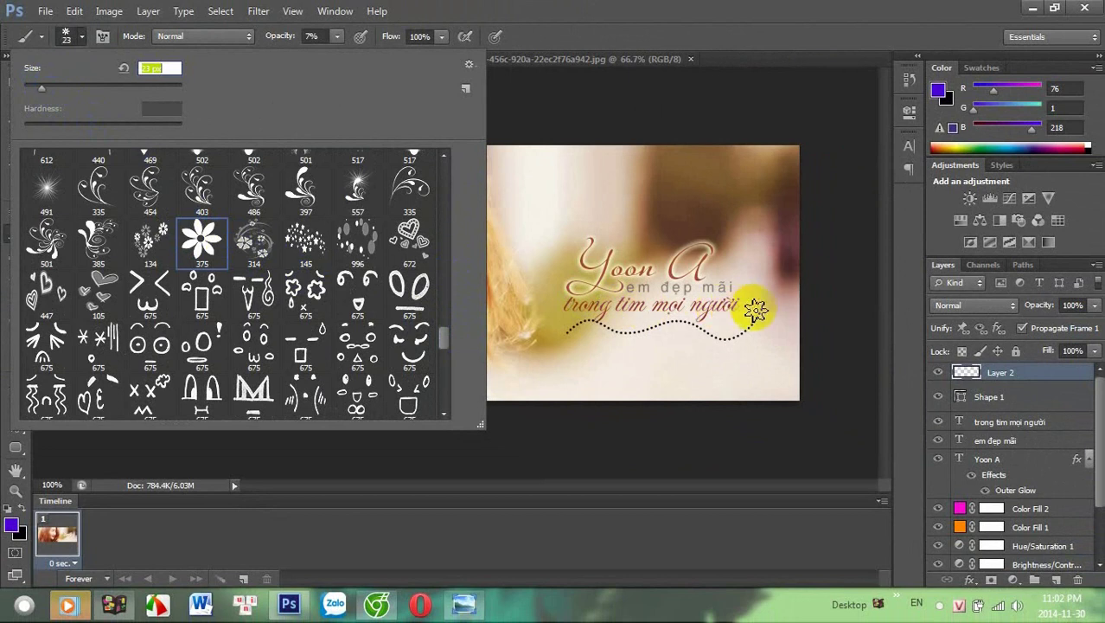
Set the foreground colour to brown 8e4430 sampled from the picture
left_click(11, 524)
left_click(232, 318)
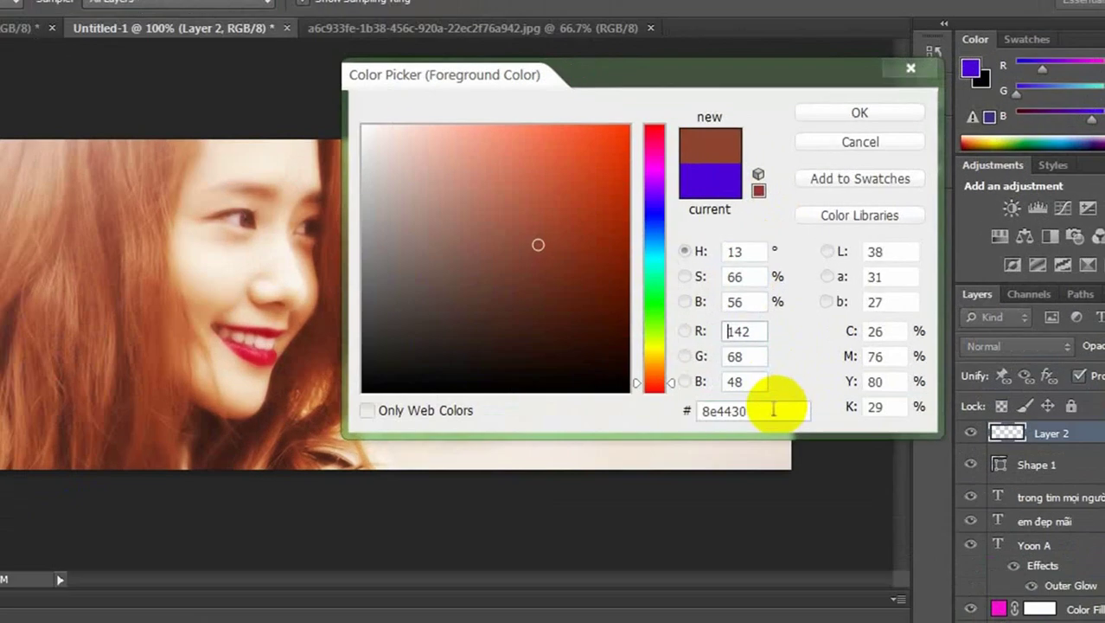
double_click(759, 354)
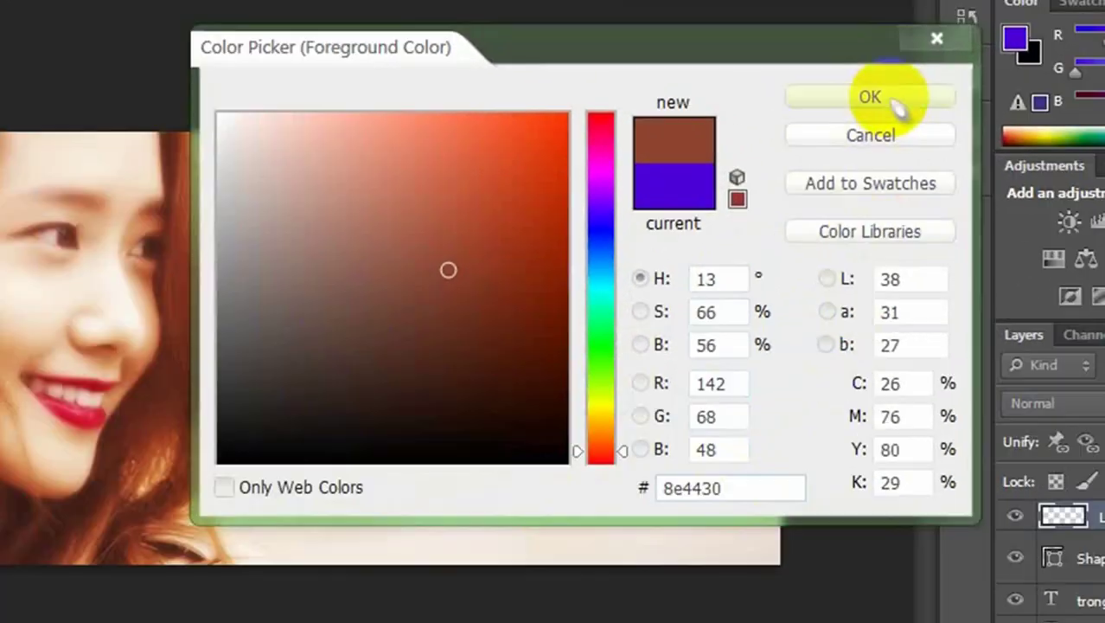
left_click(915, 98)
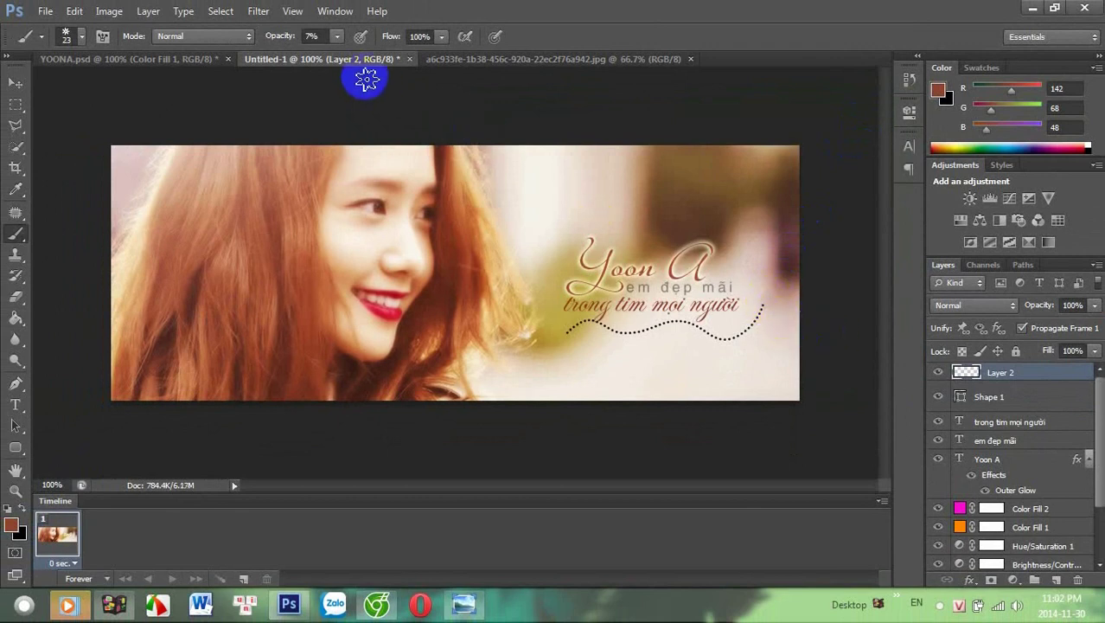
Stamp a star at the dotted curve's end, plus faint flowers beside it
left_click(337, 37)
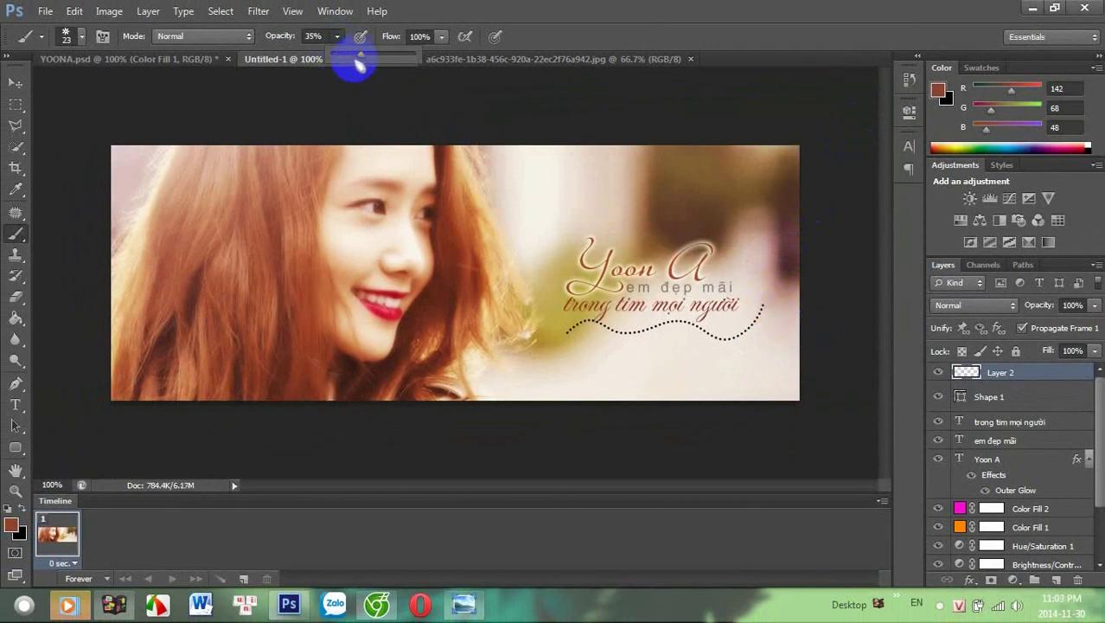
left_click_drag(354, 59, 444, 55)
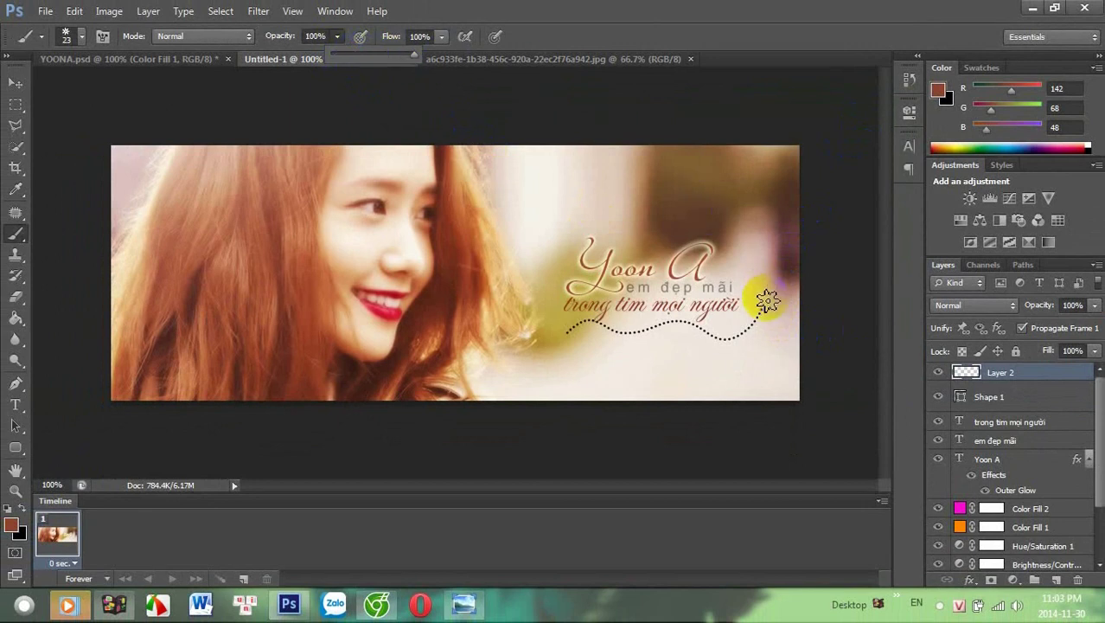
left_click(767, 300)
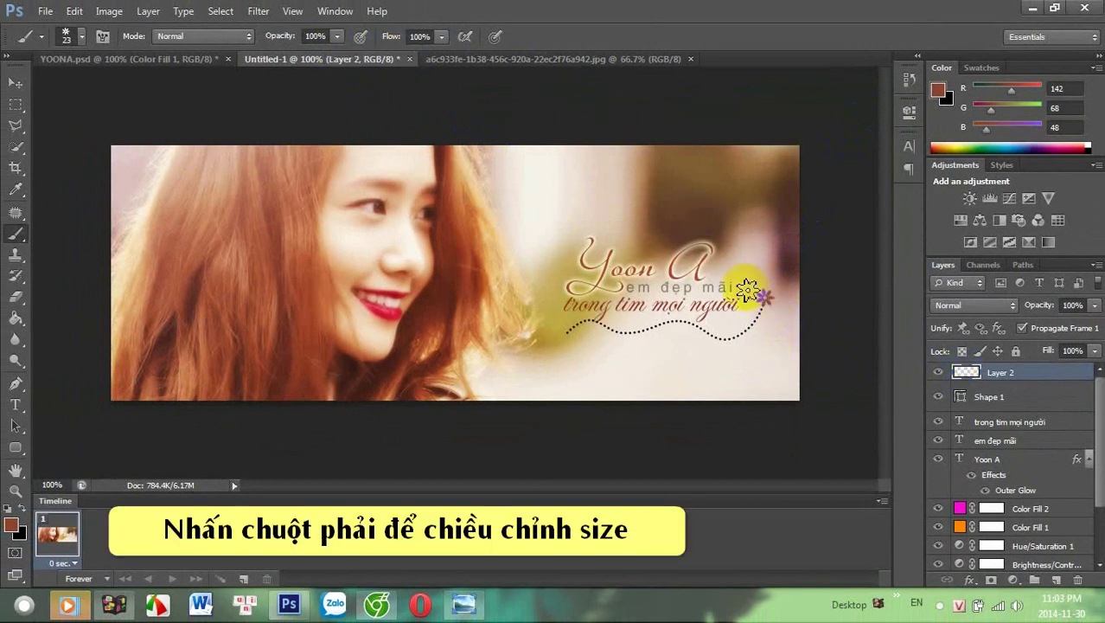
right_click(640, 218)
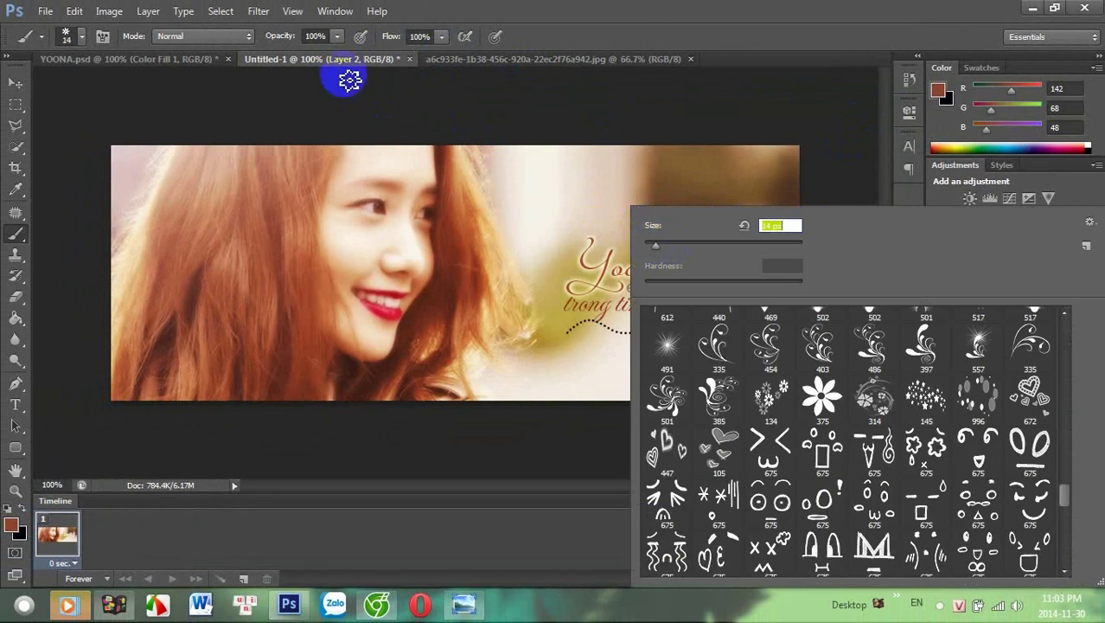
left_click(337, 36)
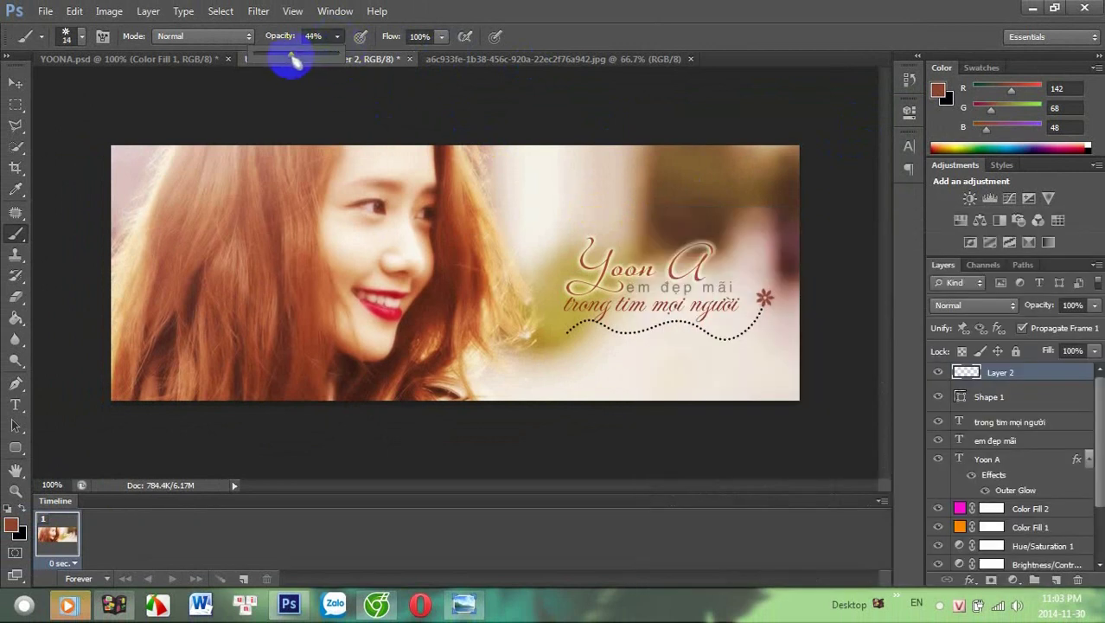
left_click(779, 318)
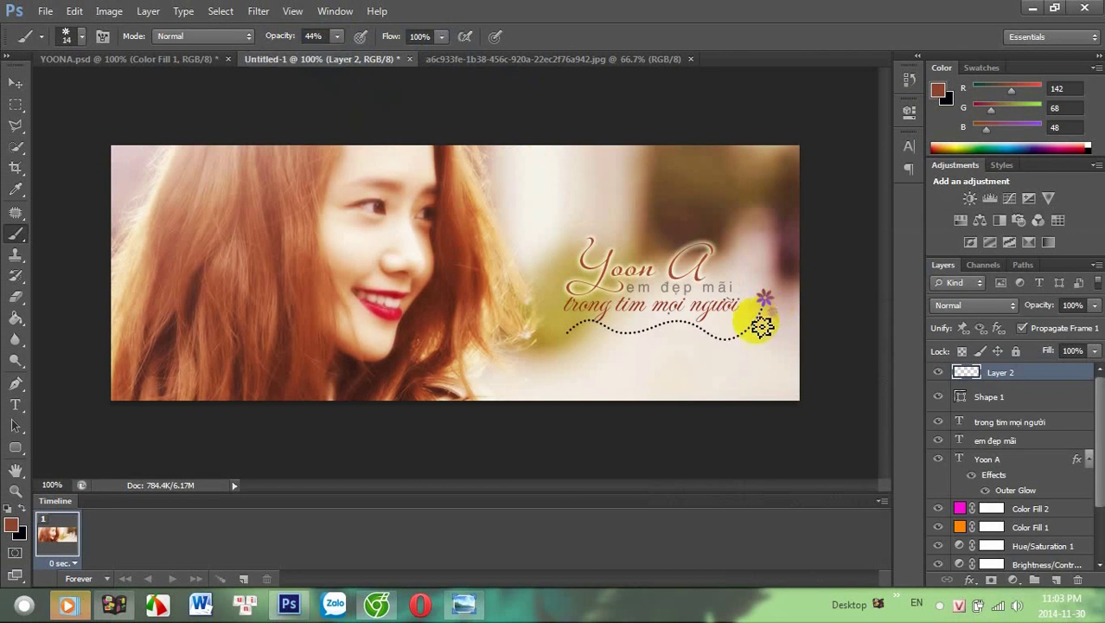
left_click(313, 36)
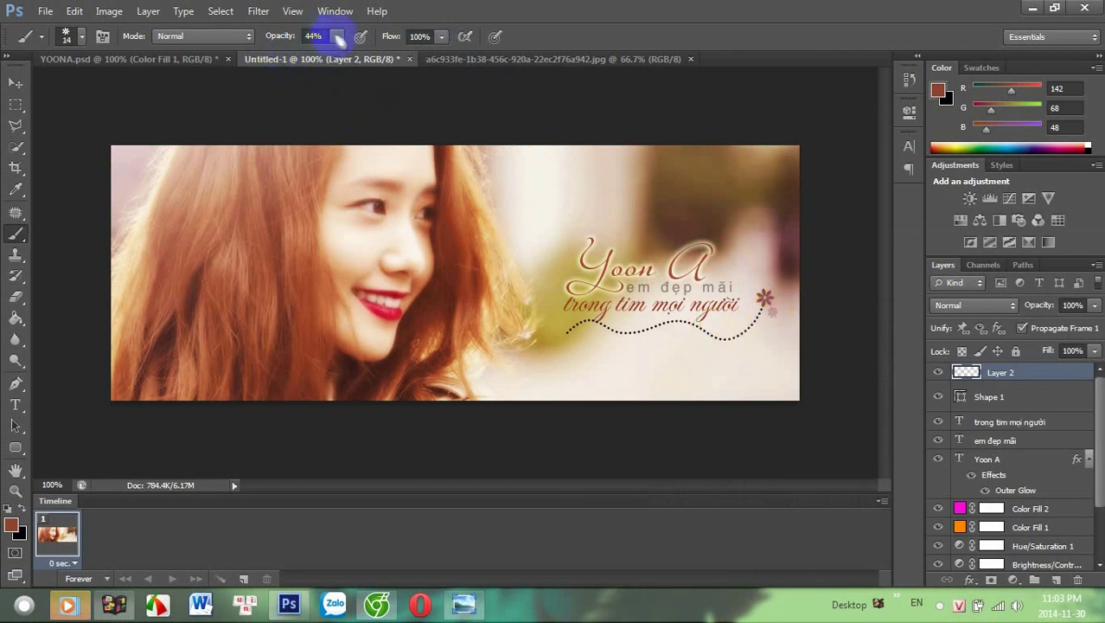
left_click_drag(758, 296, 756, 317)
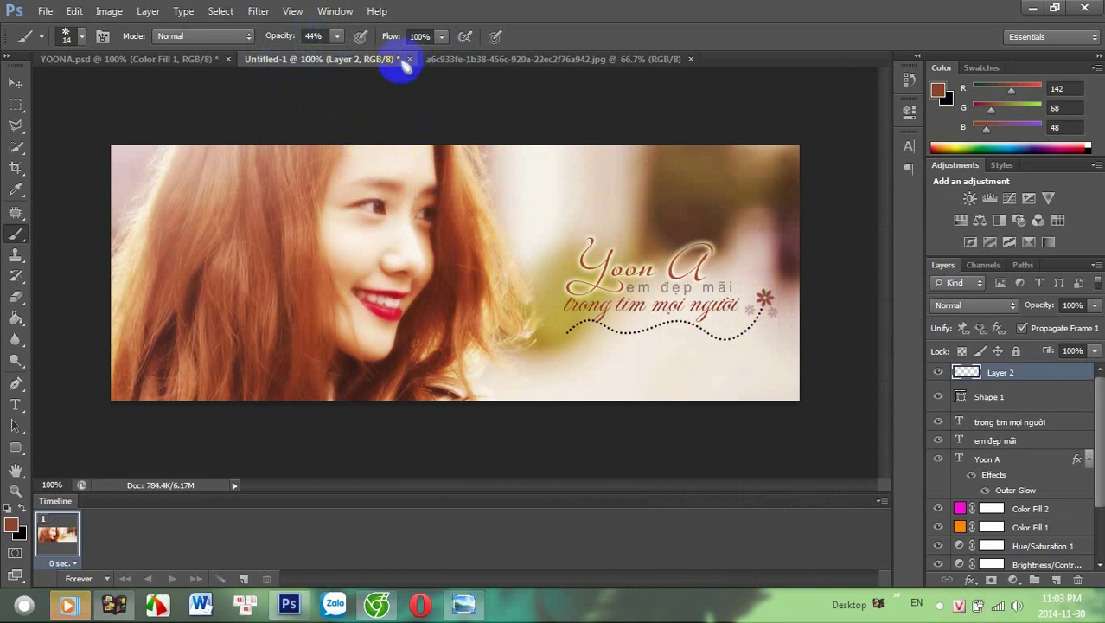
Stamp brown flowers at the curve's end with a 26 px brush at 75% opacity
left_click(339, 38)
left_click_drag(339, 53, 355, 59)
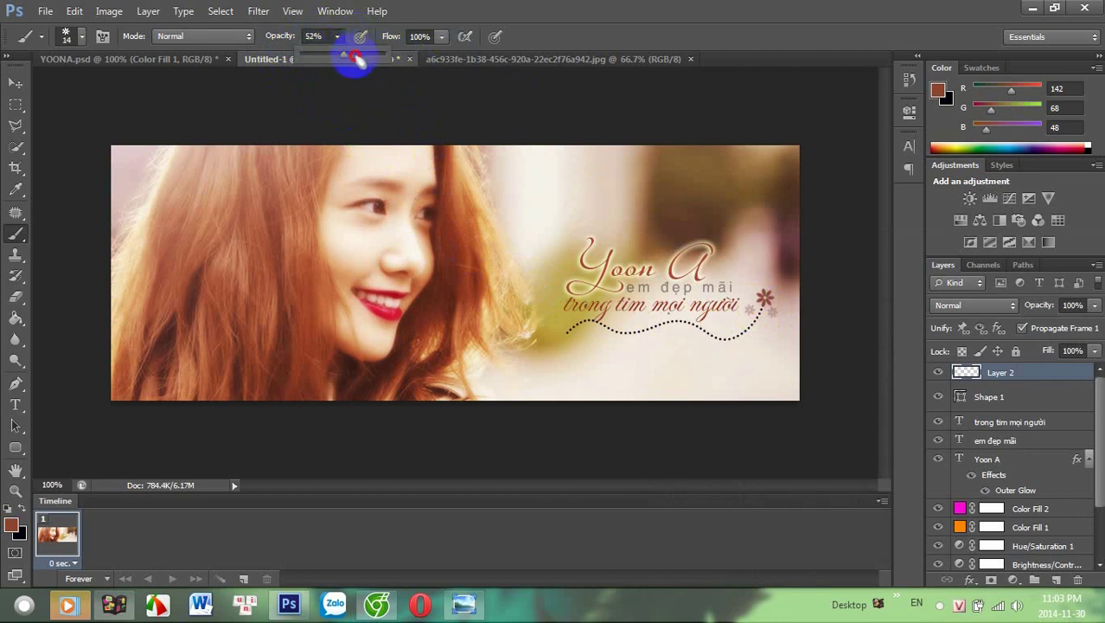
right_click(731, 273)
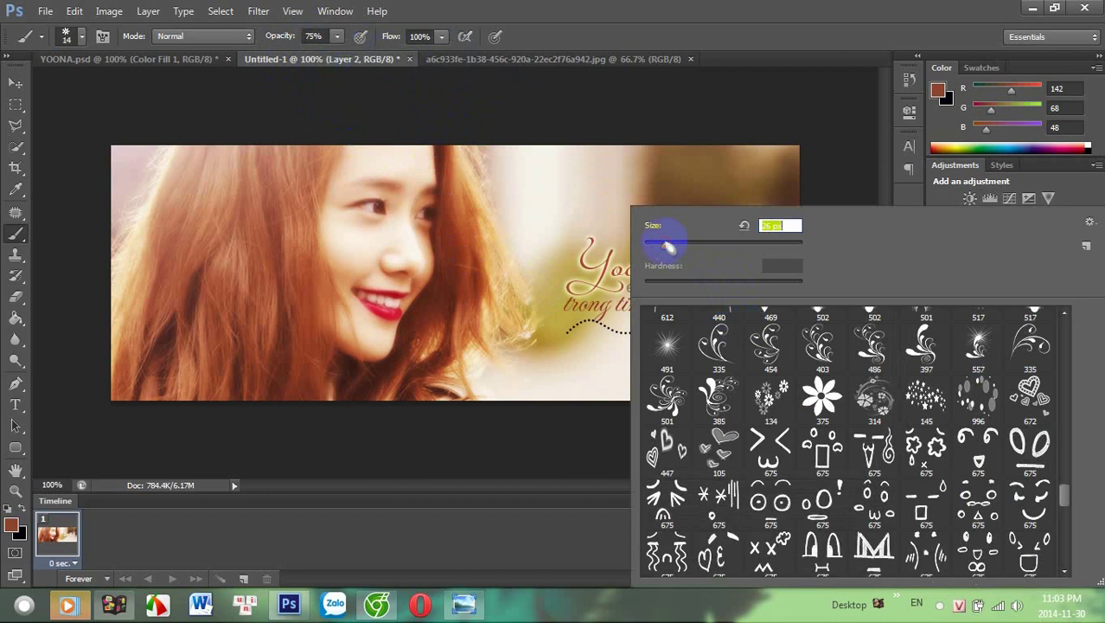
left_click_drag(669, 246, 664, 247)
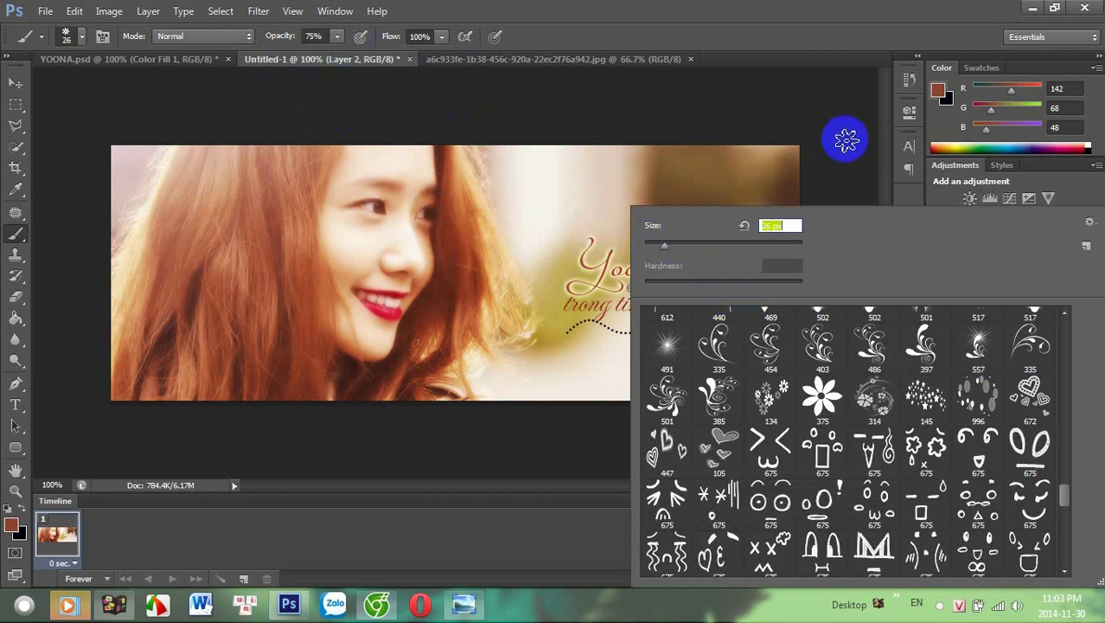
left_click(553, 91)
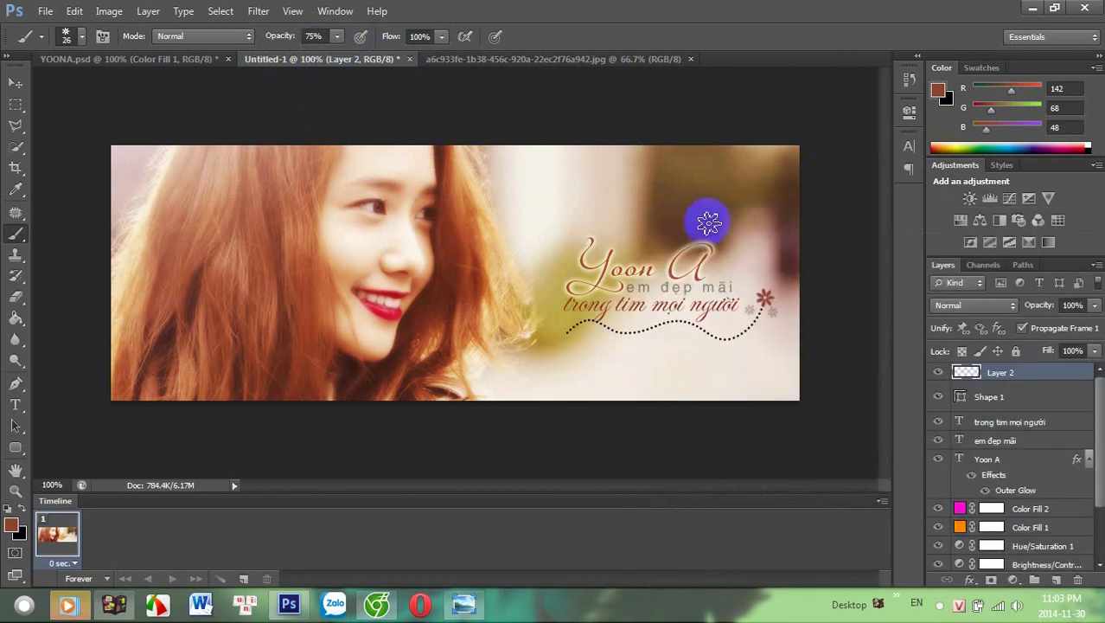
left_click(749, 287)
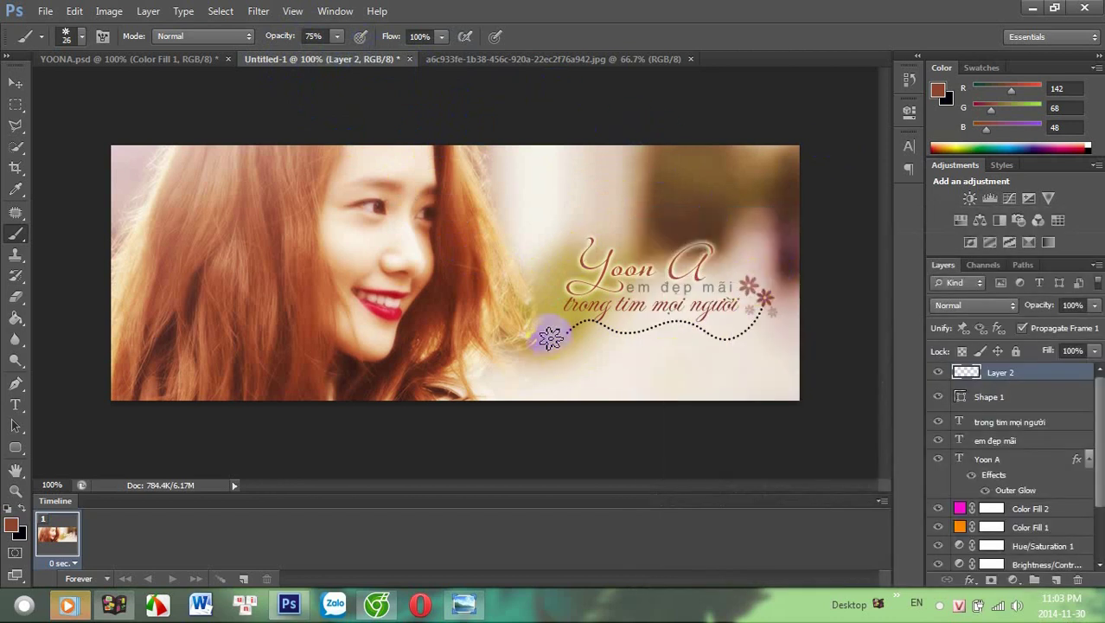
right_click(673, 251)
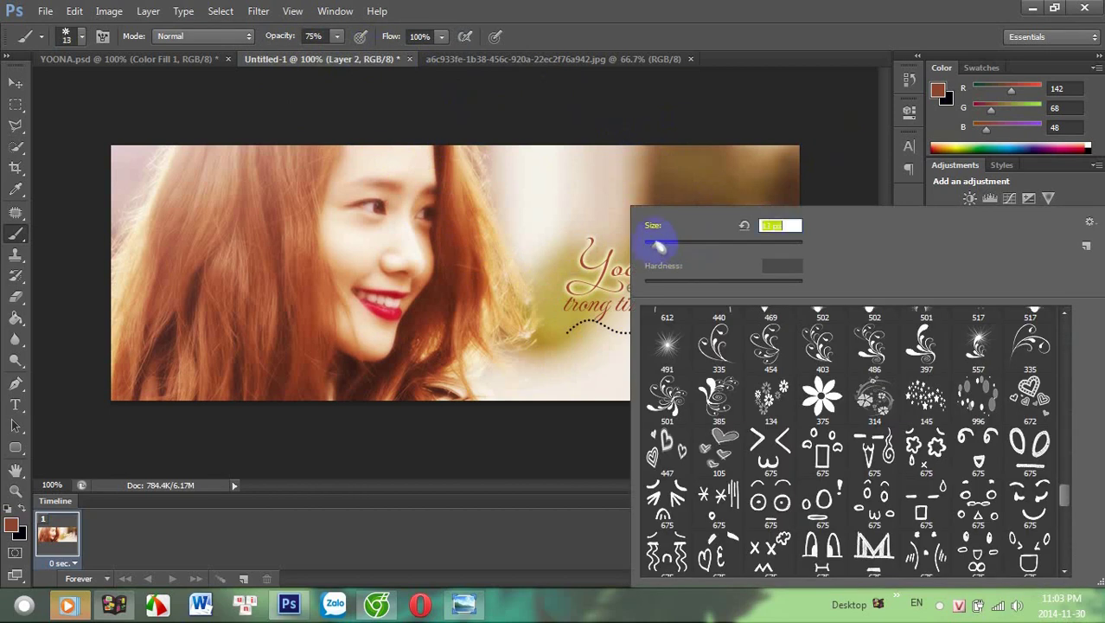
Stamp faint flowers near the cluster with a 13 px brush at 32% opacity
left_click(826, 195)
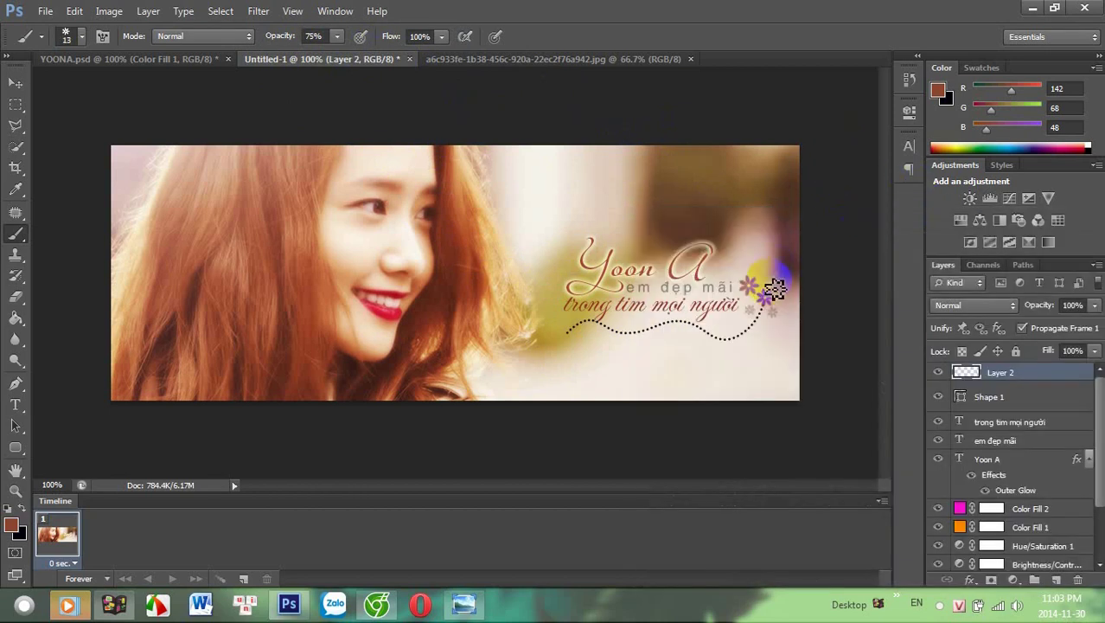
left_click_drag(811, 227, 842, 247)
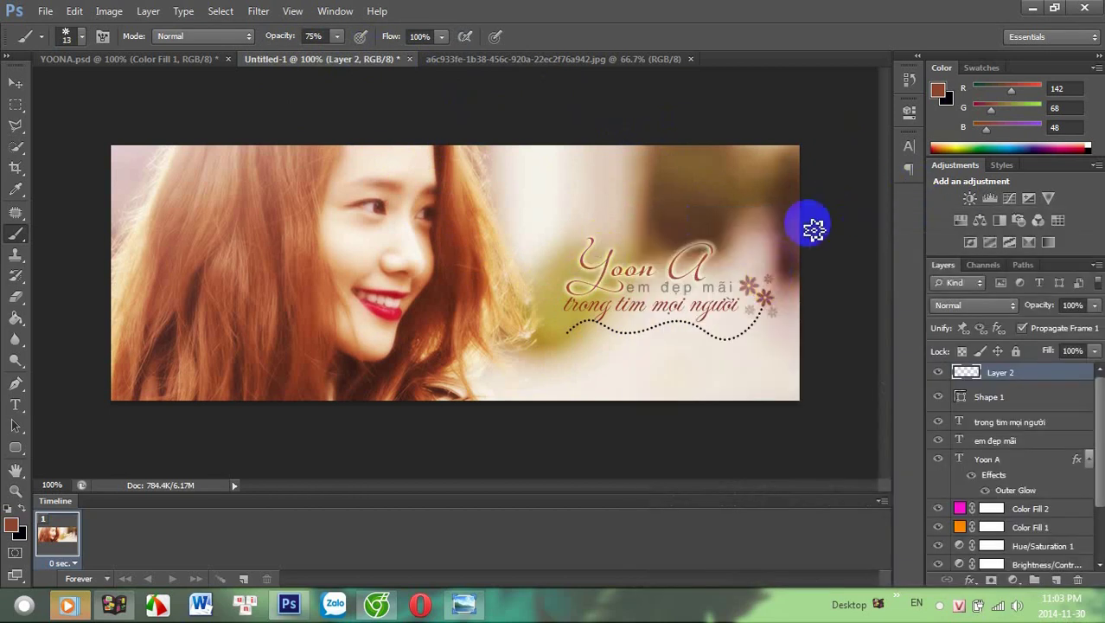
left_click(337, 35)
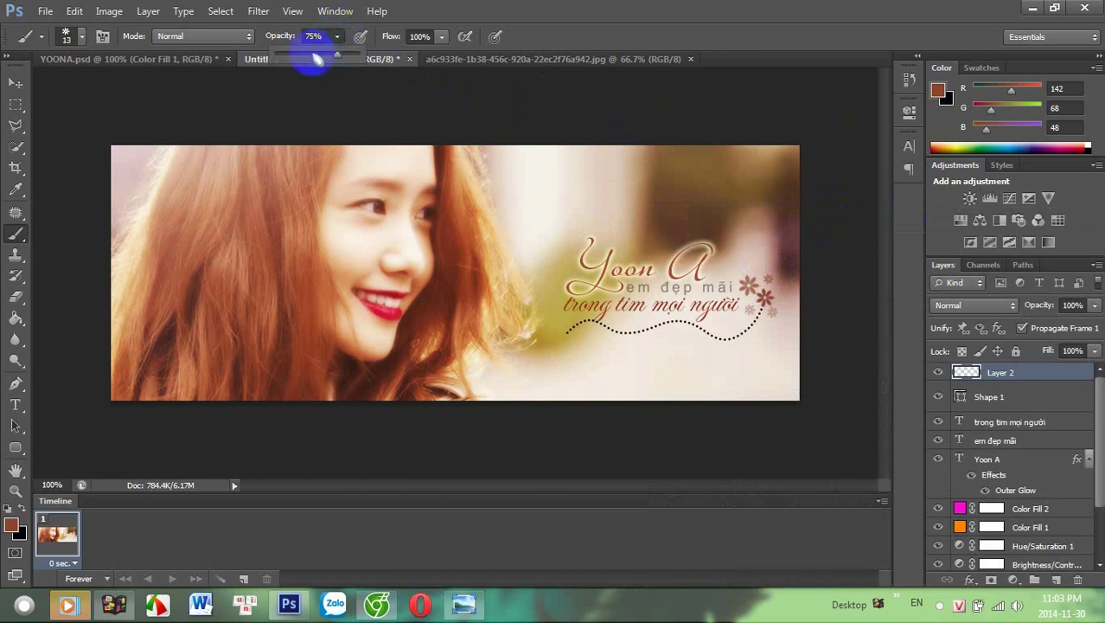
left_click(304, 55)
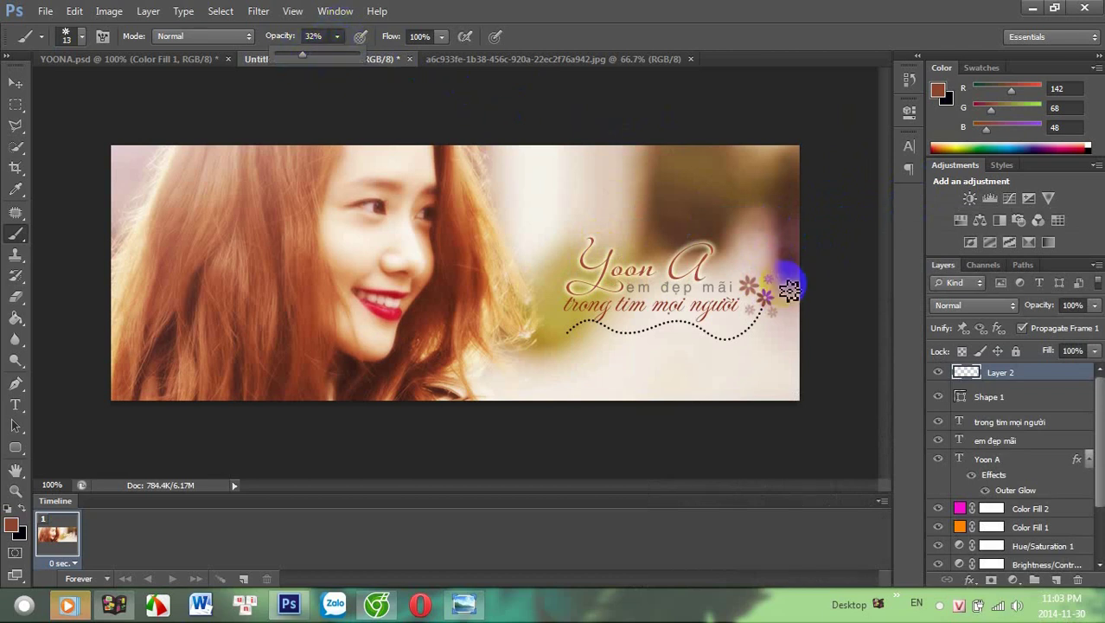
left_click_drag(772, 259, 788, 298)
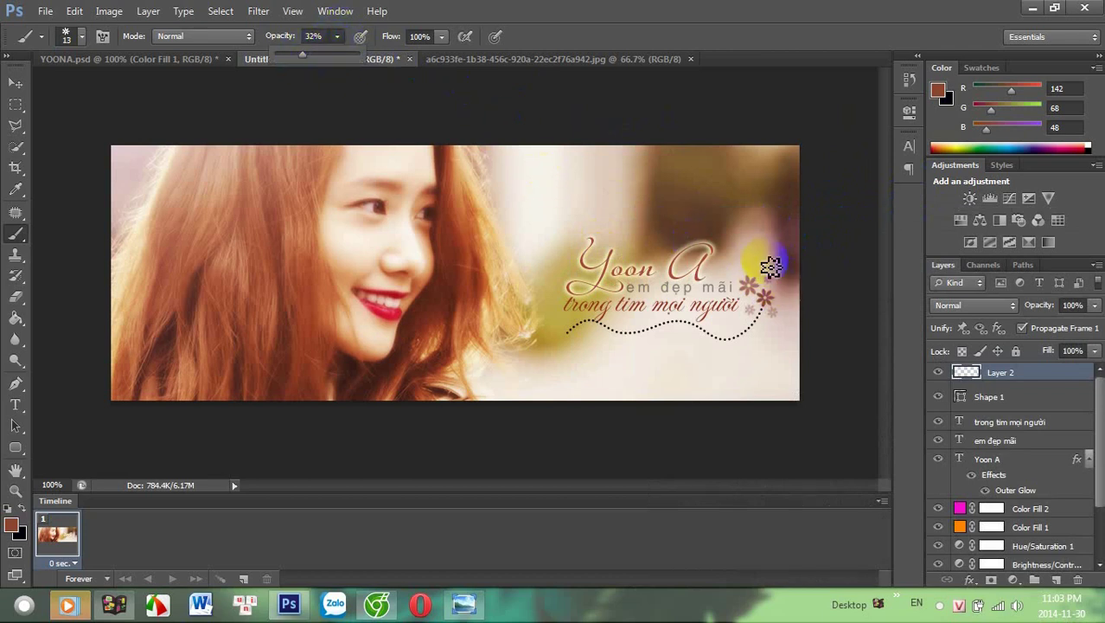
left_click(785, 298)
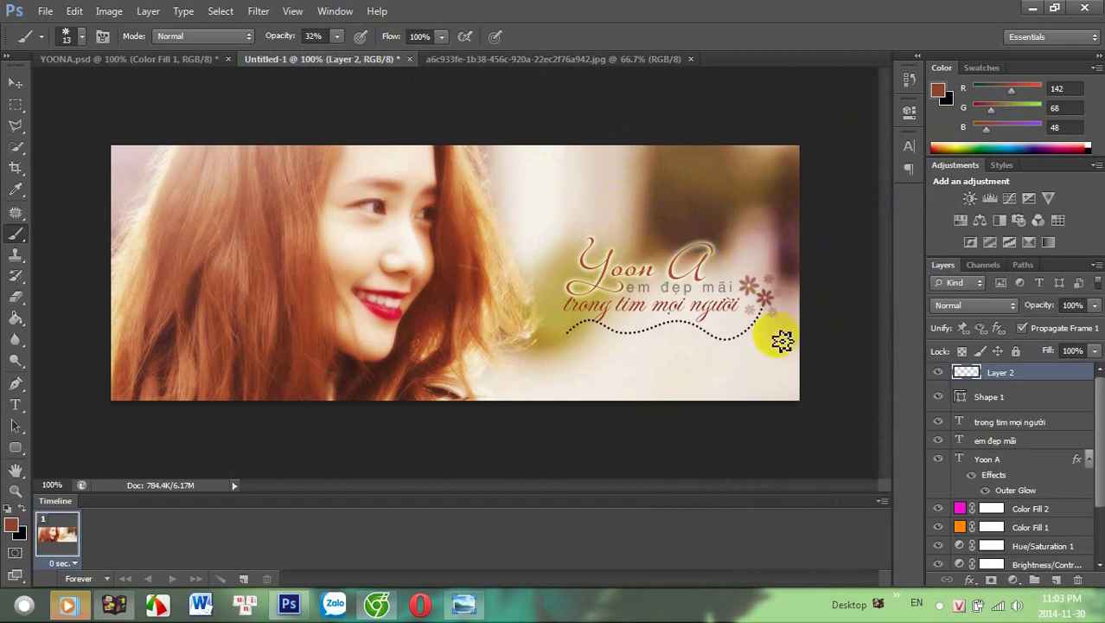
Add a very faint flower above the cluster using a 25 px brush at 14% opacity
right_click(558, 288)
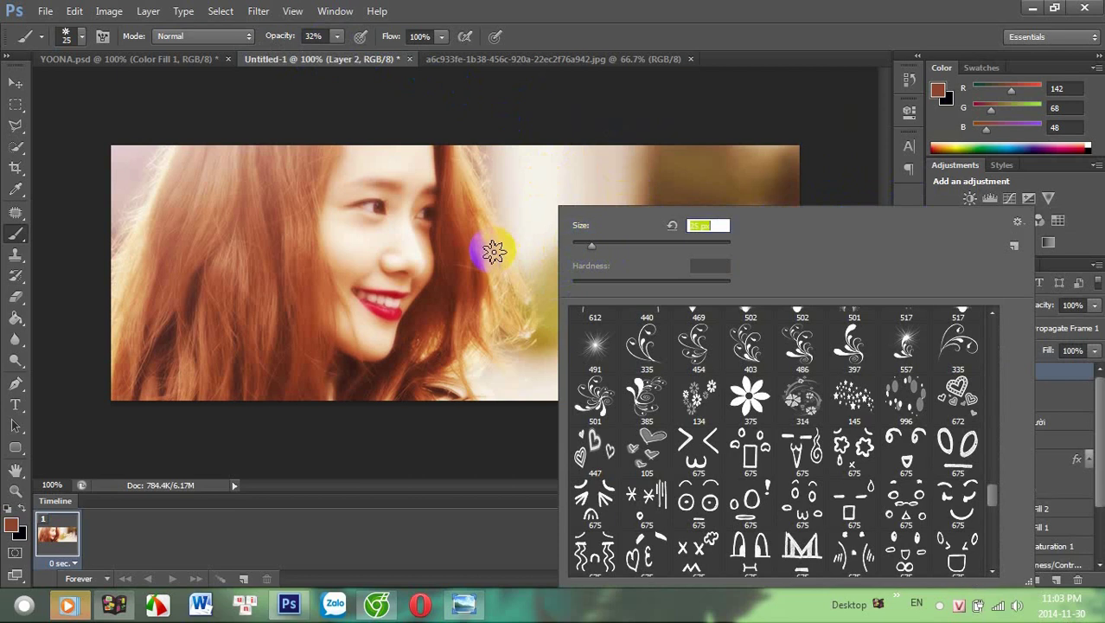
left_click(829, 171)
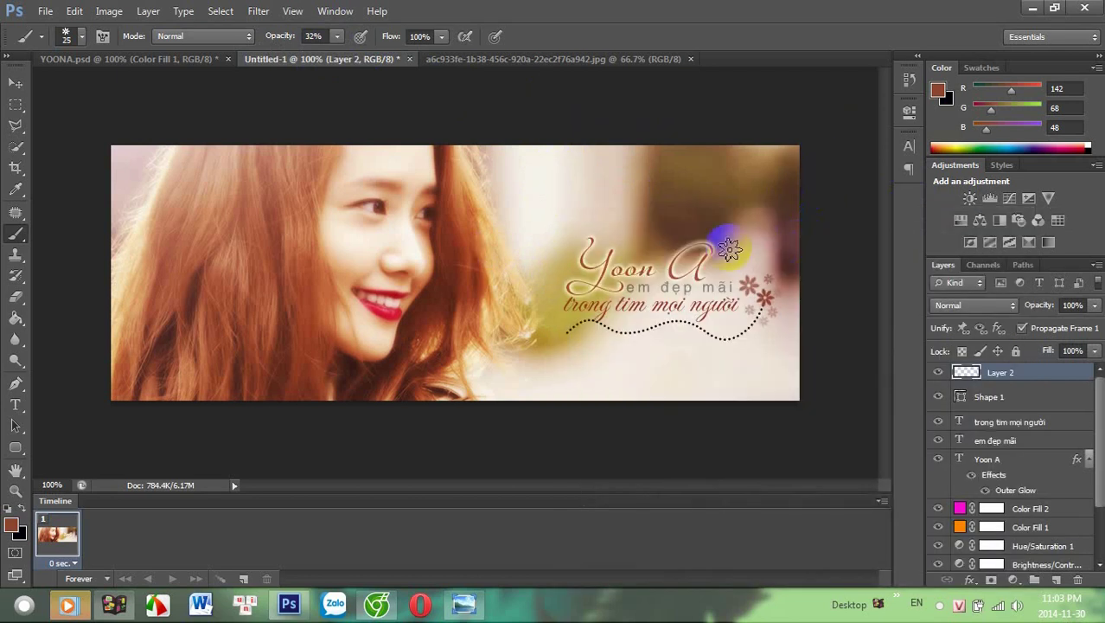
left_click(337, 37)
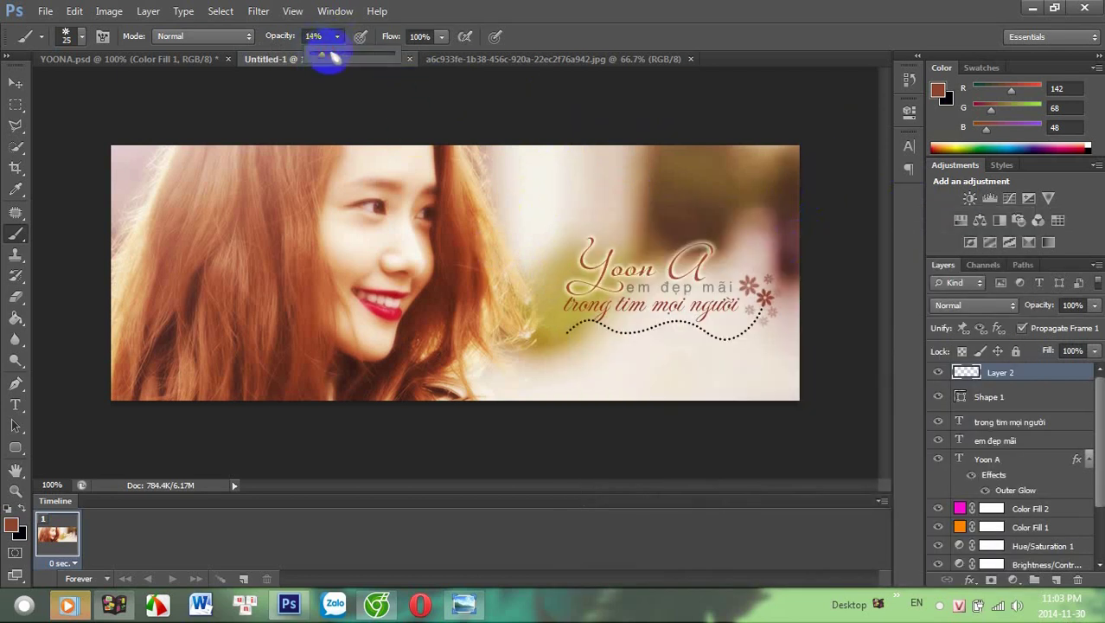
left_click(741, 264)
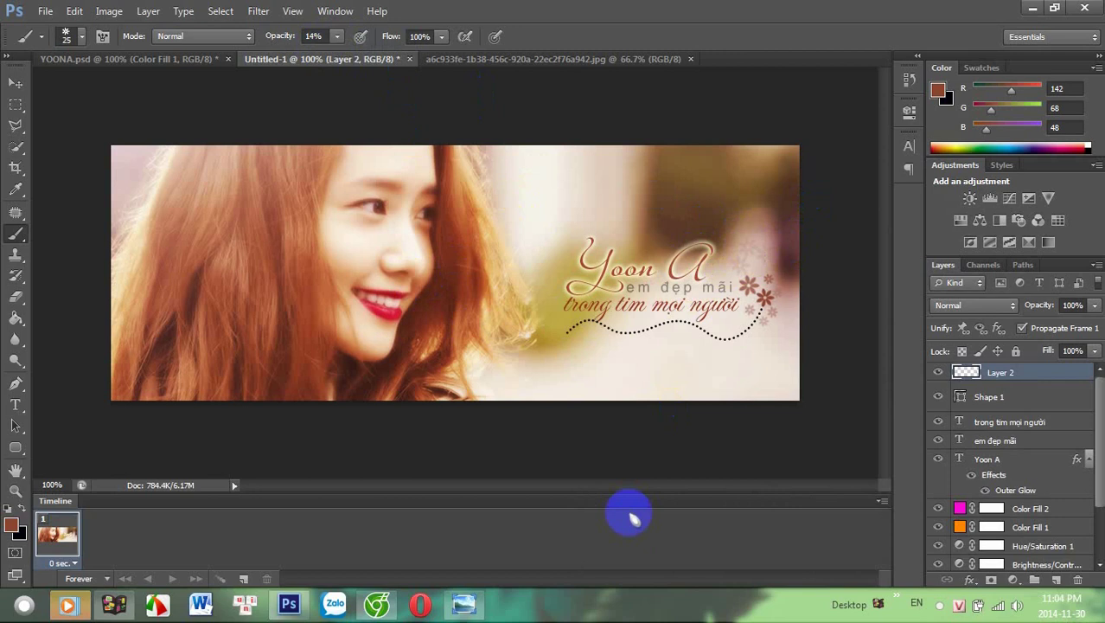
left_click(142, 60)
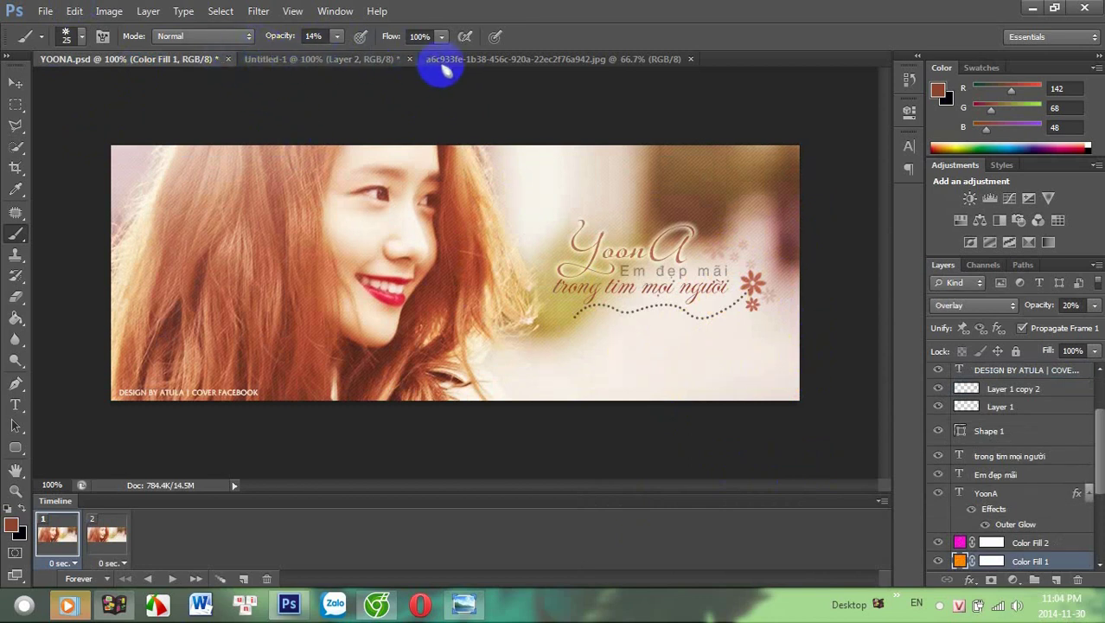
left_click(367, 62)
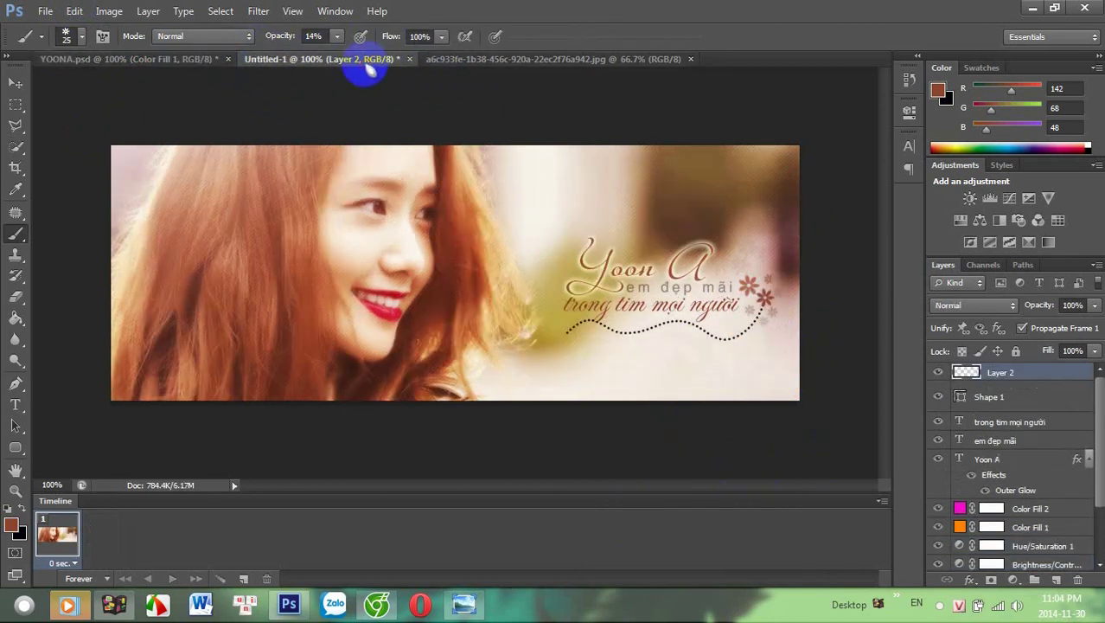
left_click(1004, 378)
Add a Gradient Map adjustment layer running from brown to a white right stop
left_click(1015, 581)
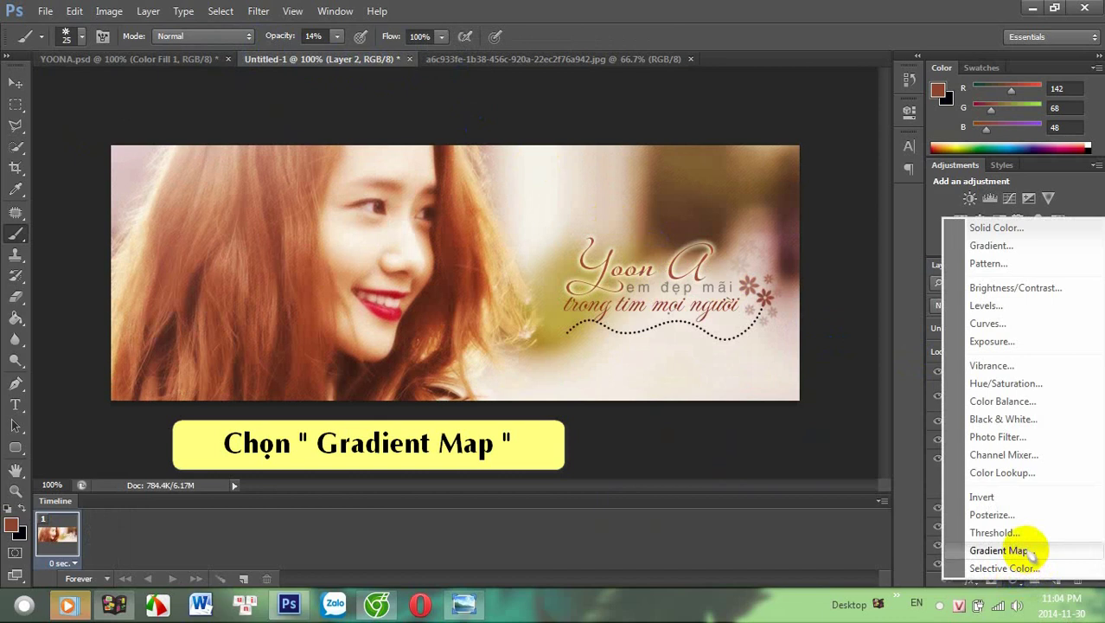
left_click(999, 550)
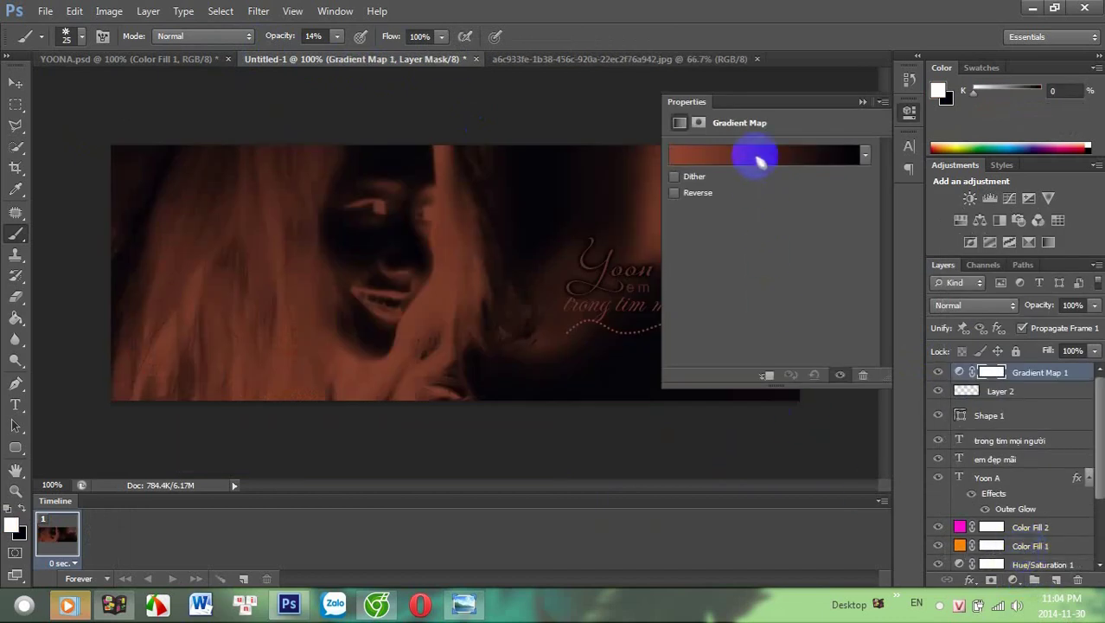
left_click(759, 156)
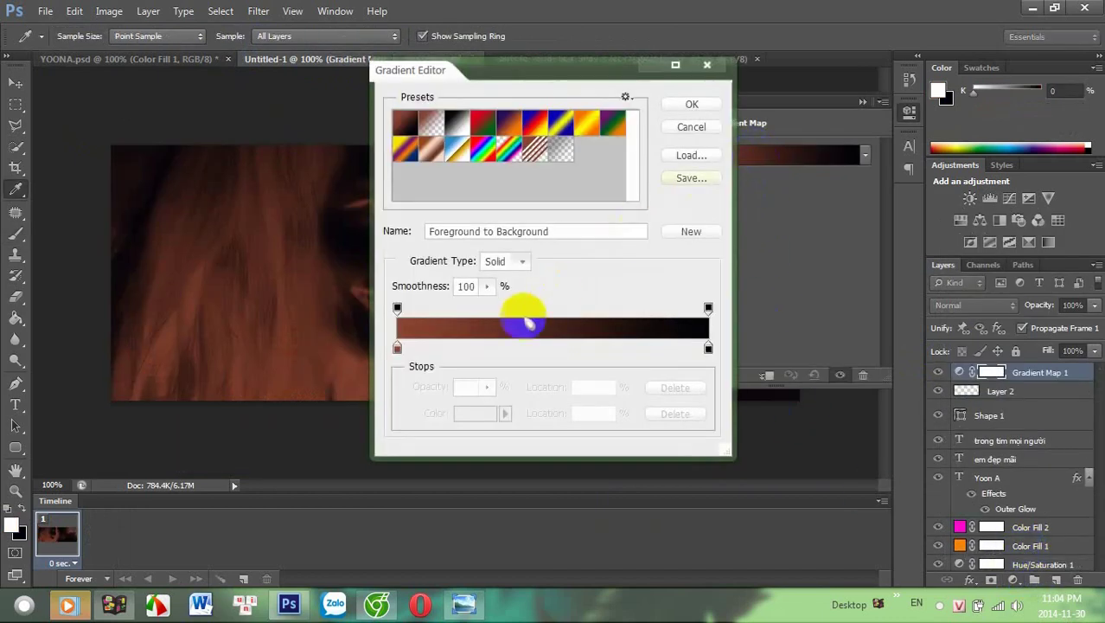
left_click(708, 347)
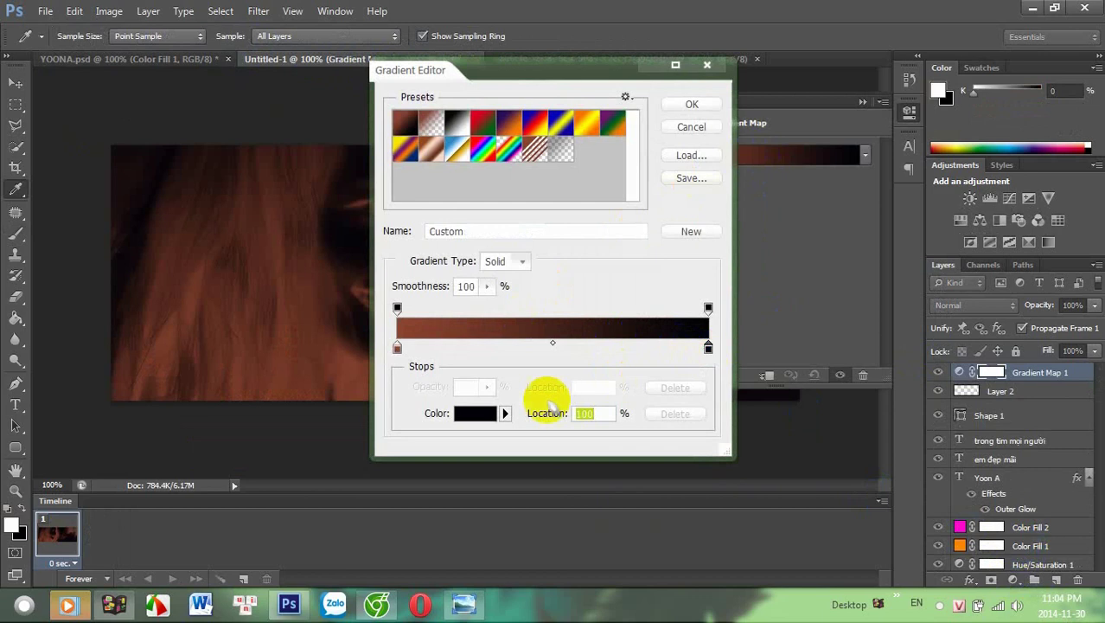
left_click(477, 416)
left_click_drag(524, 221, 557, 97)
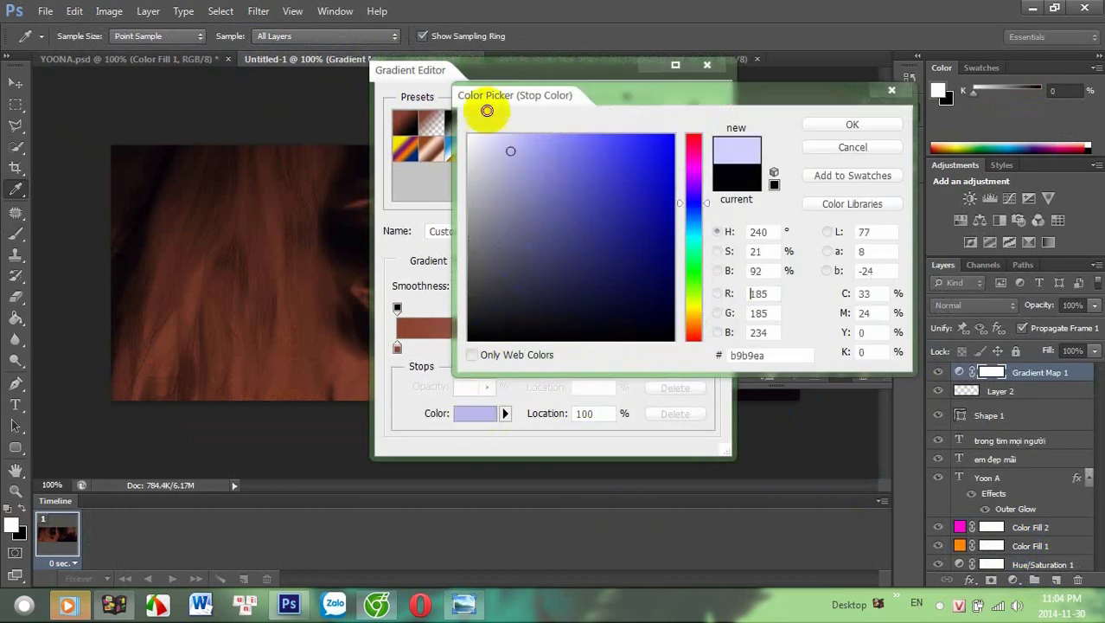
left_click(821, 125)
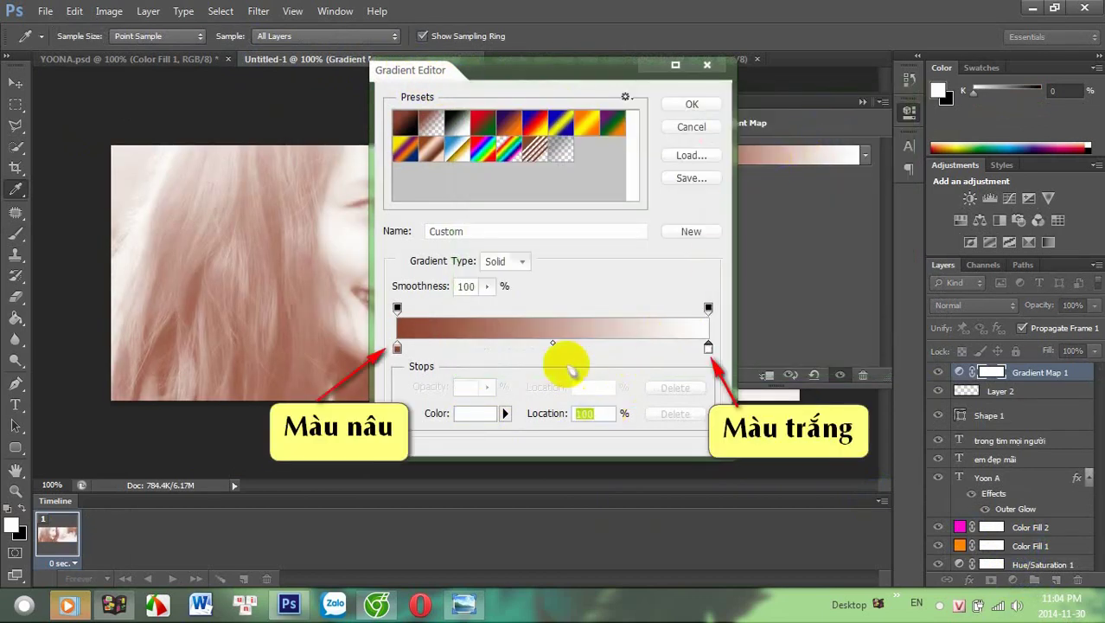
left_click(691, 104)
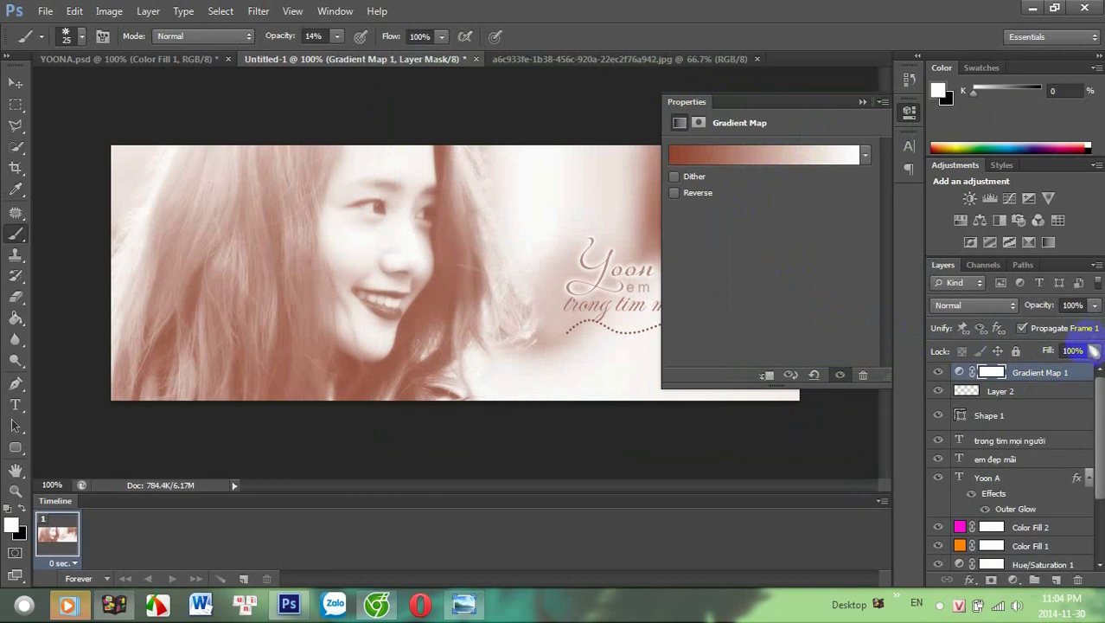
Lower Gradient Map 1 to about half opacity and compare against the YOONA reference and source photo
left_click(1095, 306)
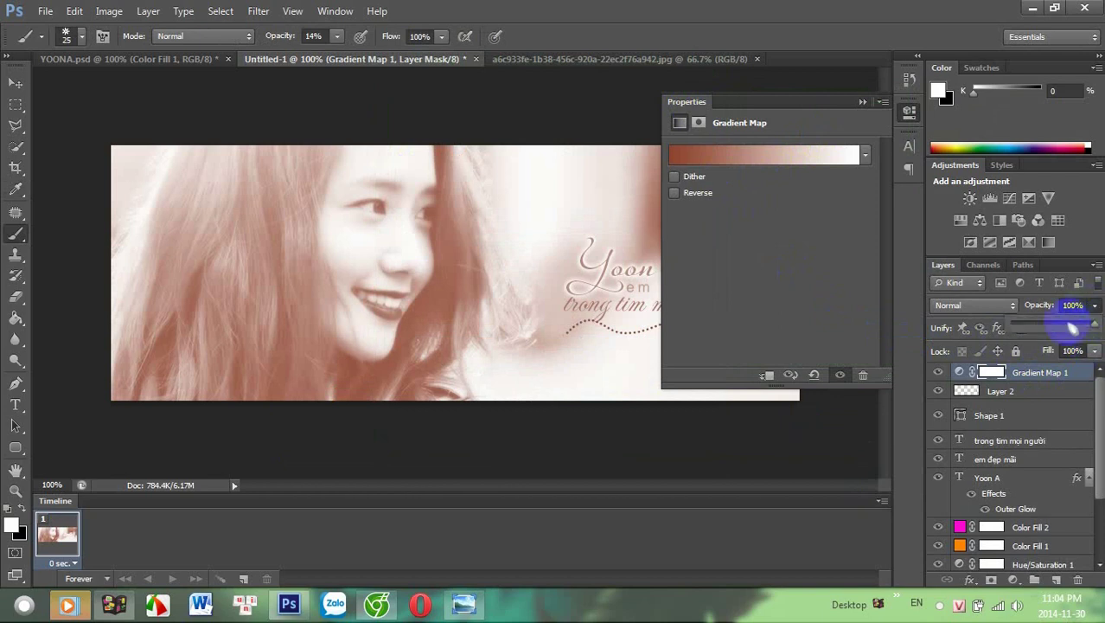
left_click_drag(1061, 325, 1063, 327)
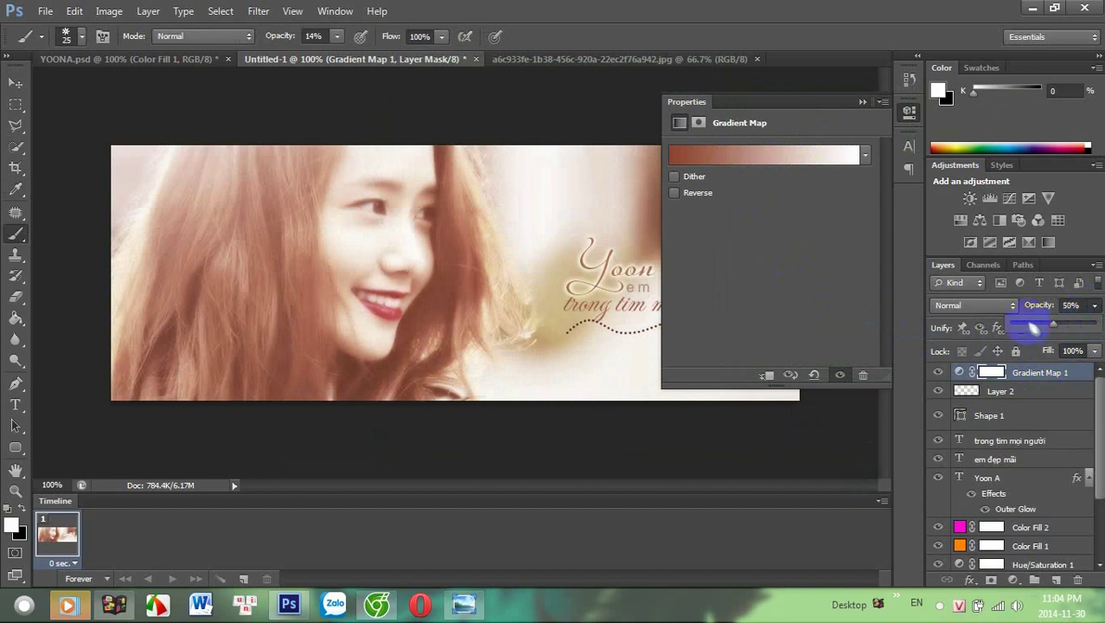
left_click(862, 102)
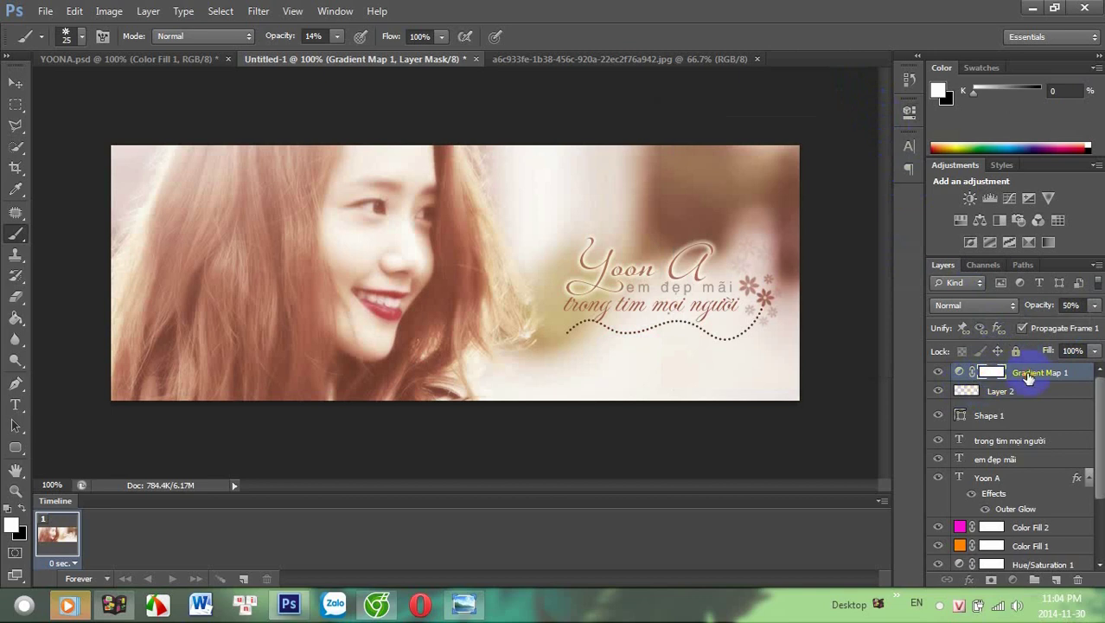
key("ctrl+2")
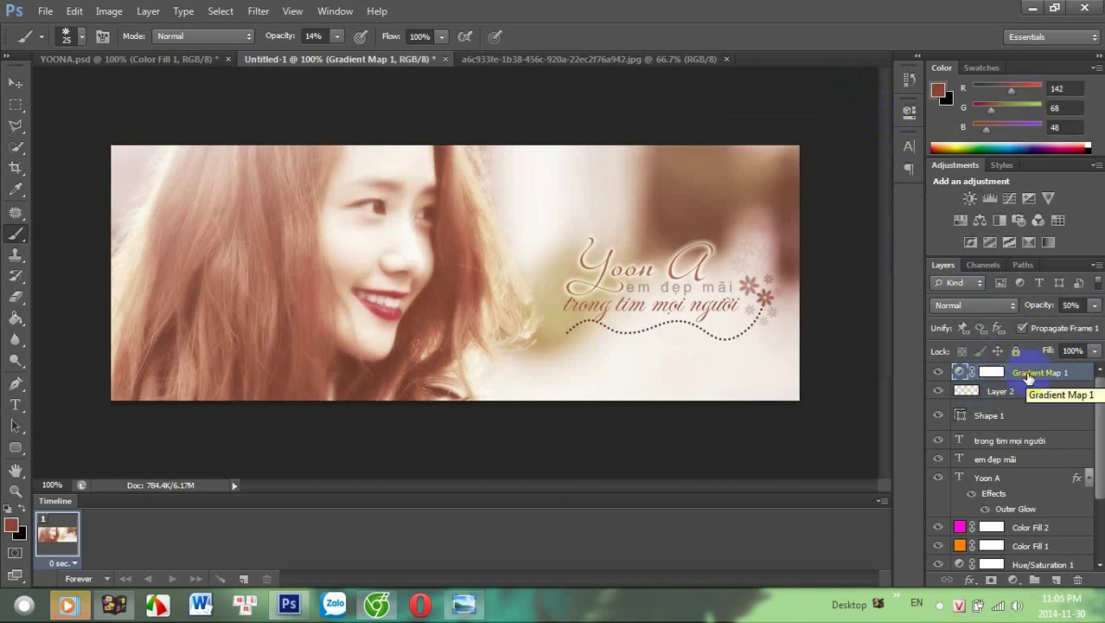
left_click(180, 62)
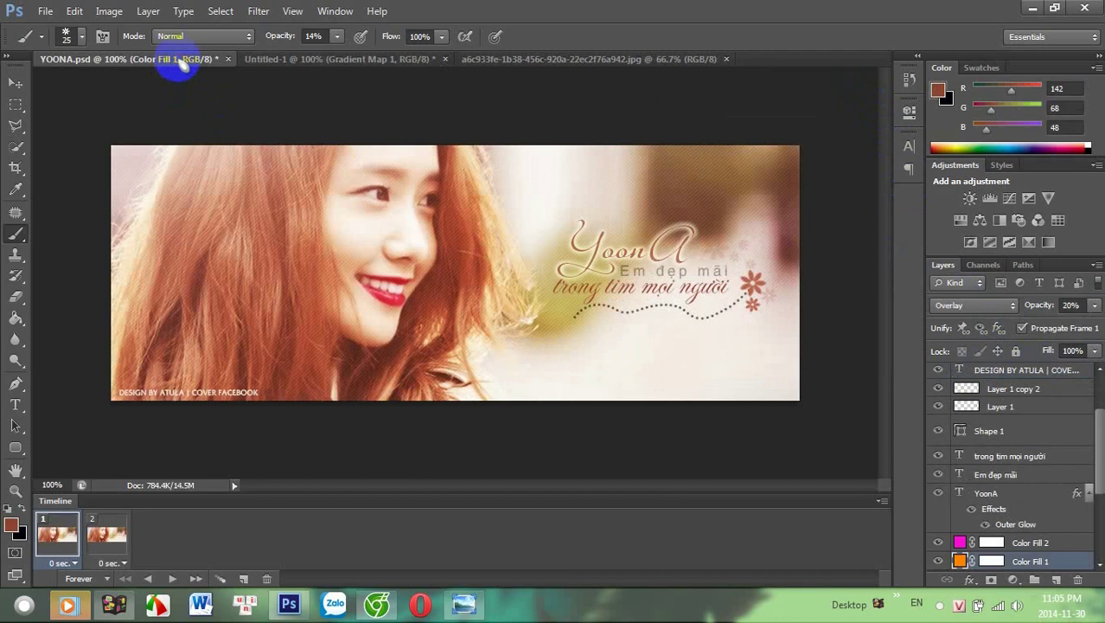
left_click(525, 60)
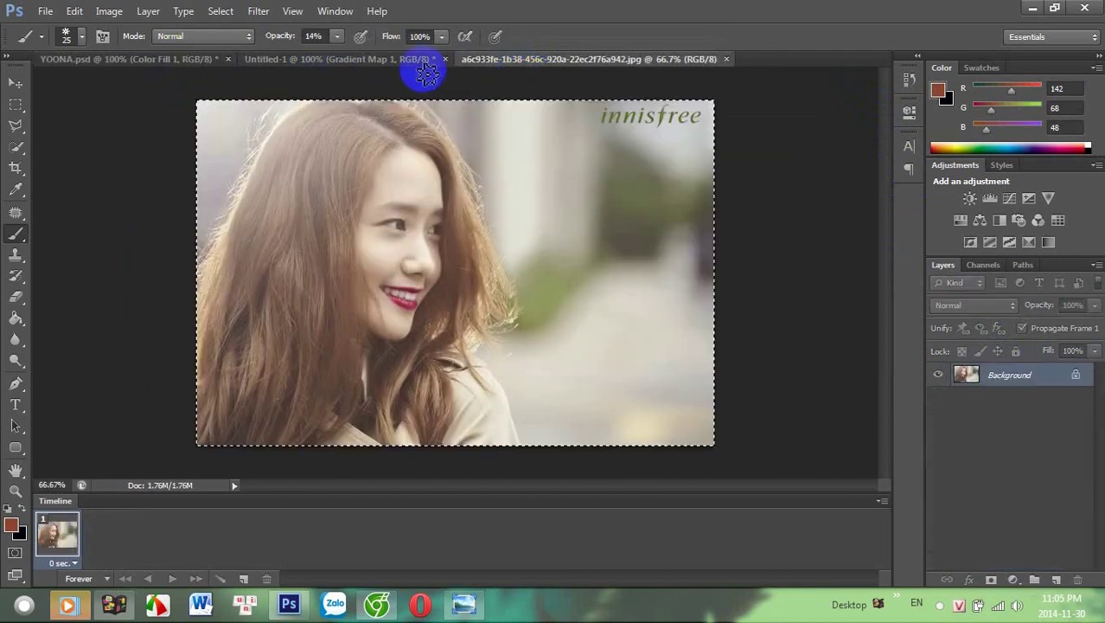
left_click(384, 61)
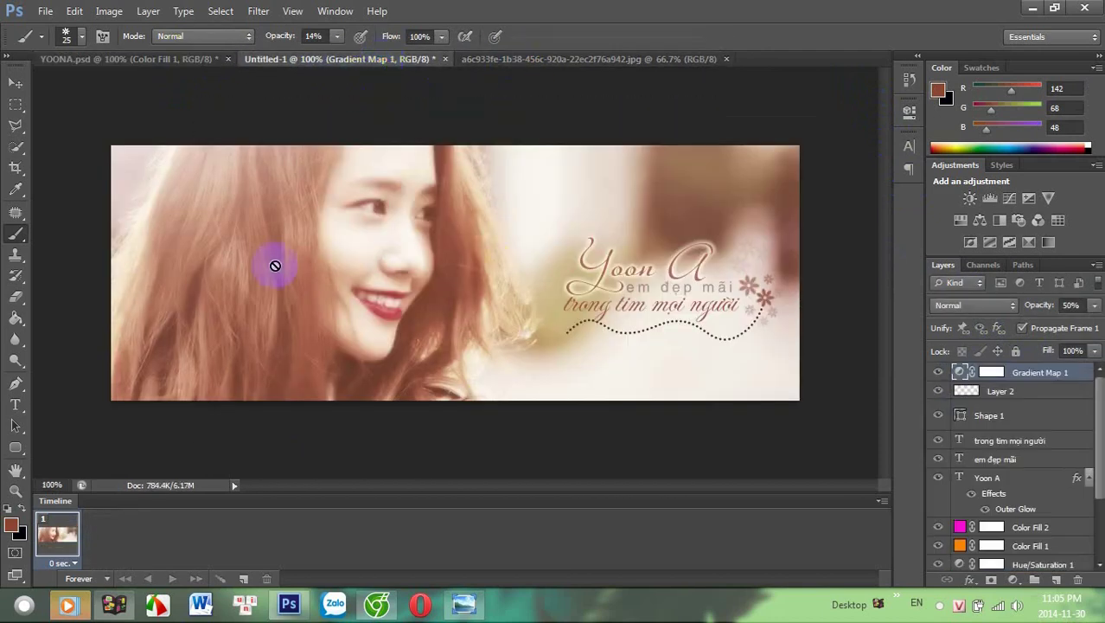
Set Gradient Map 1 to Overlay blending at 16% opacity and compare with the reference
left_click(958, 304)
left_click(947, 203)
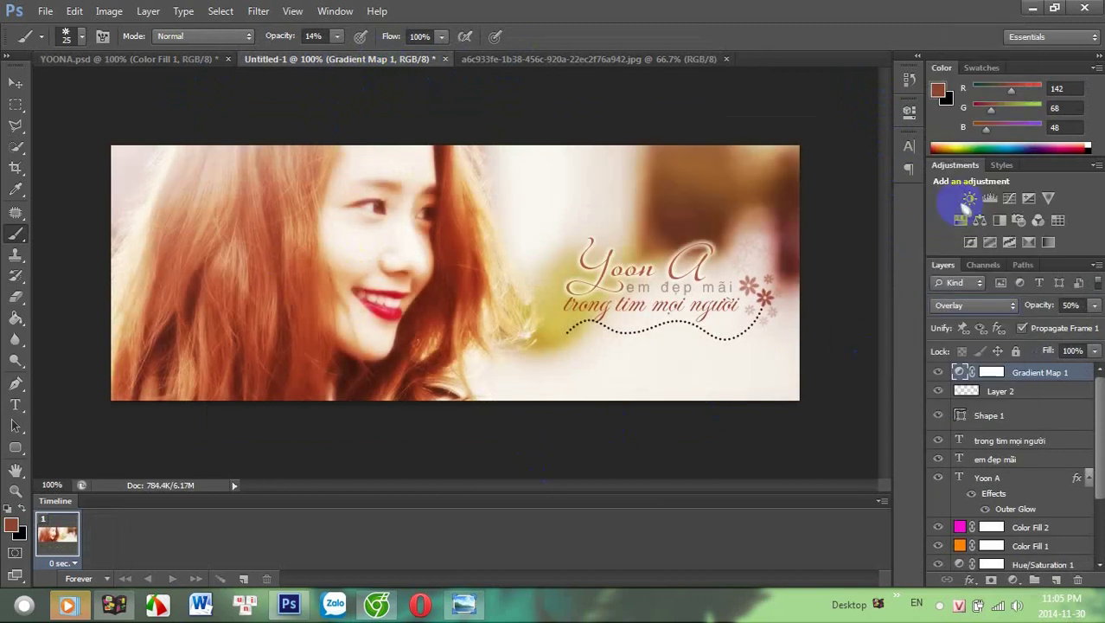
left_click(1095, 306)
left_click_drag(1046, 327, 1043, 327)
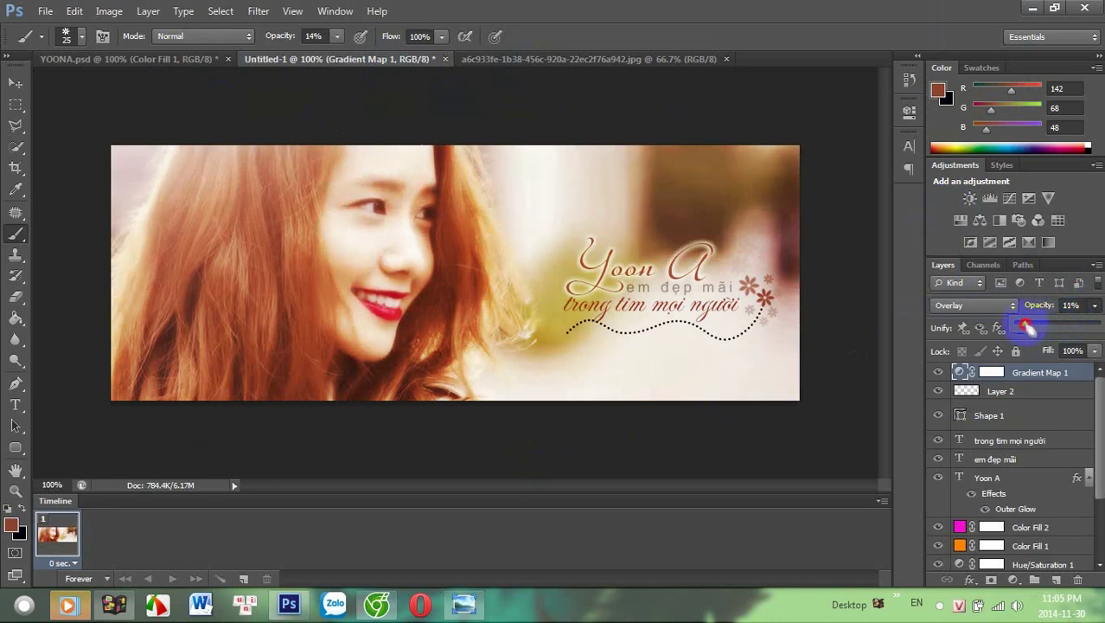
left_click_drag(1032, 326, 1032, 326)
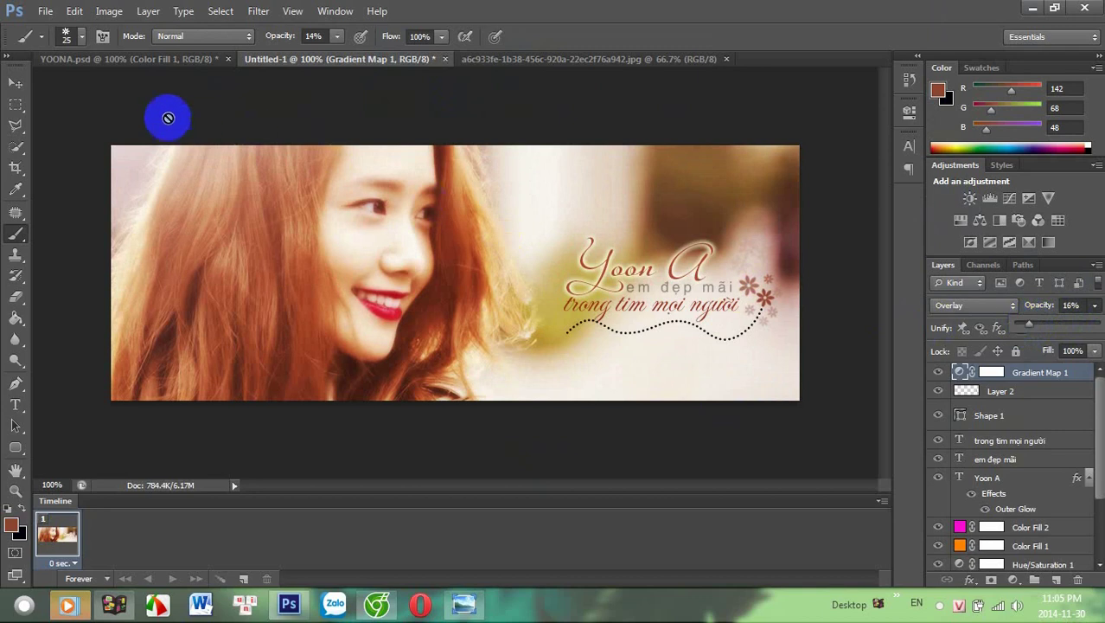
left_click(170, 62)
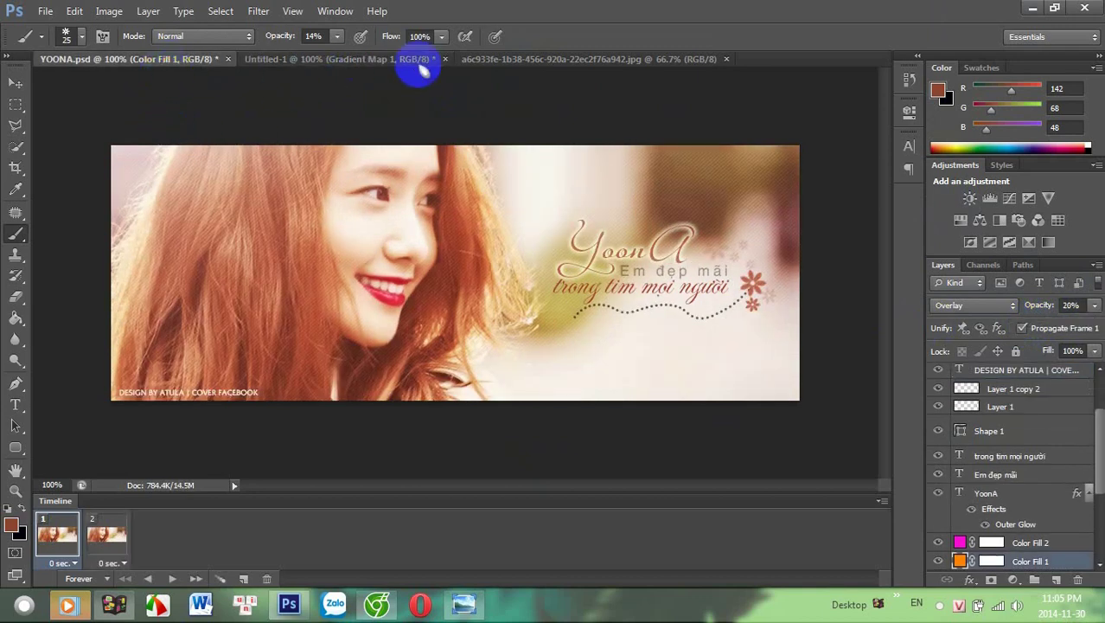
left_click(385, 61)
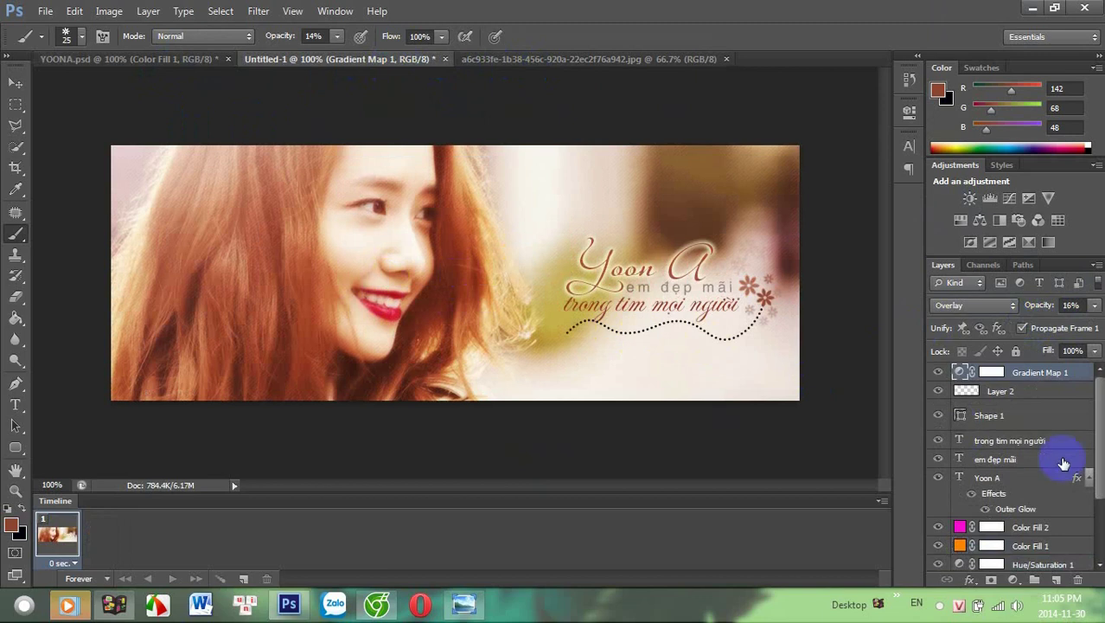
left_click_drag(1097, 455, 1095, 524)
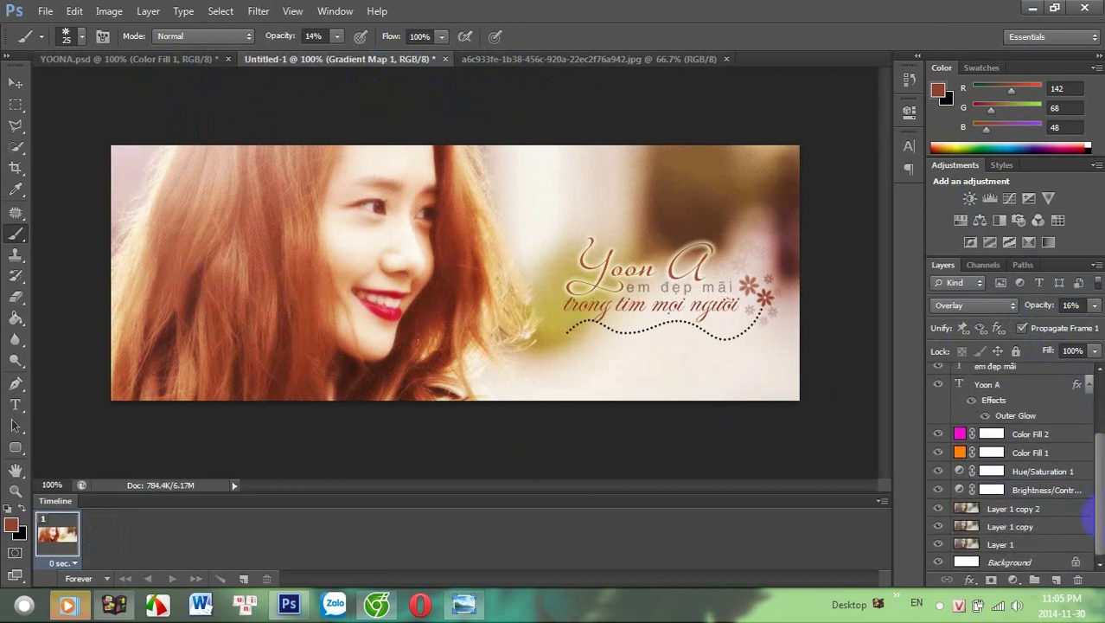
Open texturefinal.png from the Hinh Anh > DESIGN > Tex folder
mouse_move(1029, 508)
left_mouse_down()
mouse_move(487, 412)
mouse_move(14, 210)
left_mouse_up()
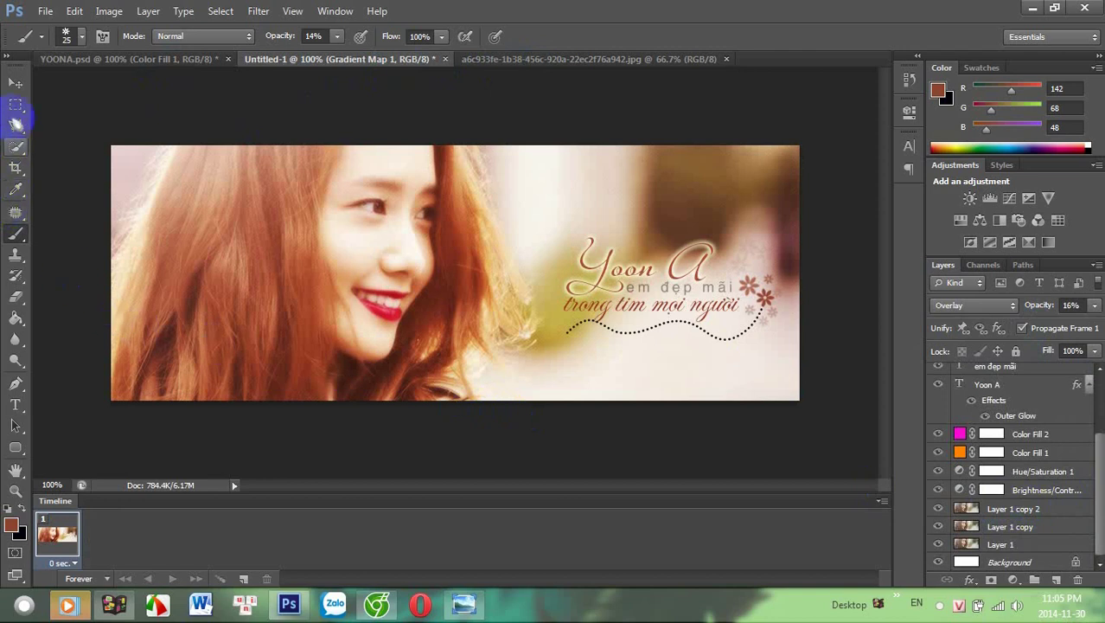
left_click(46, 12)
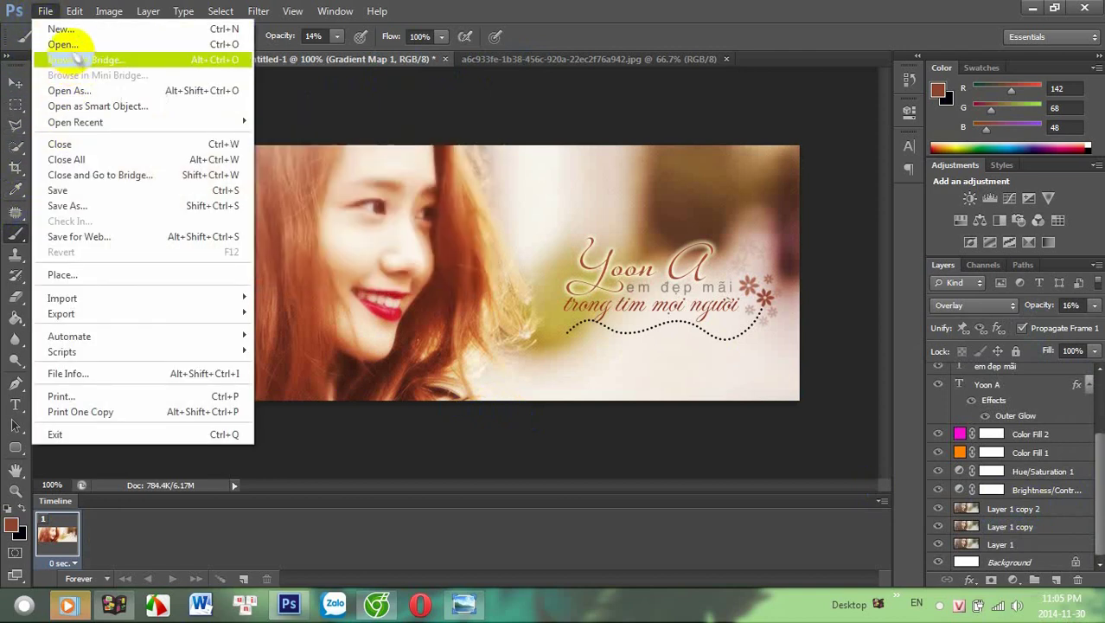
left_click(73, 44)
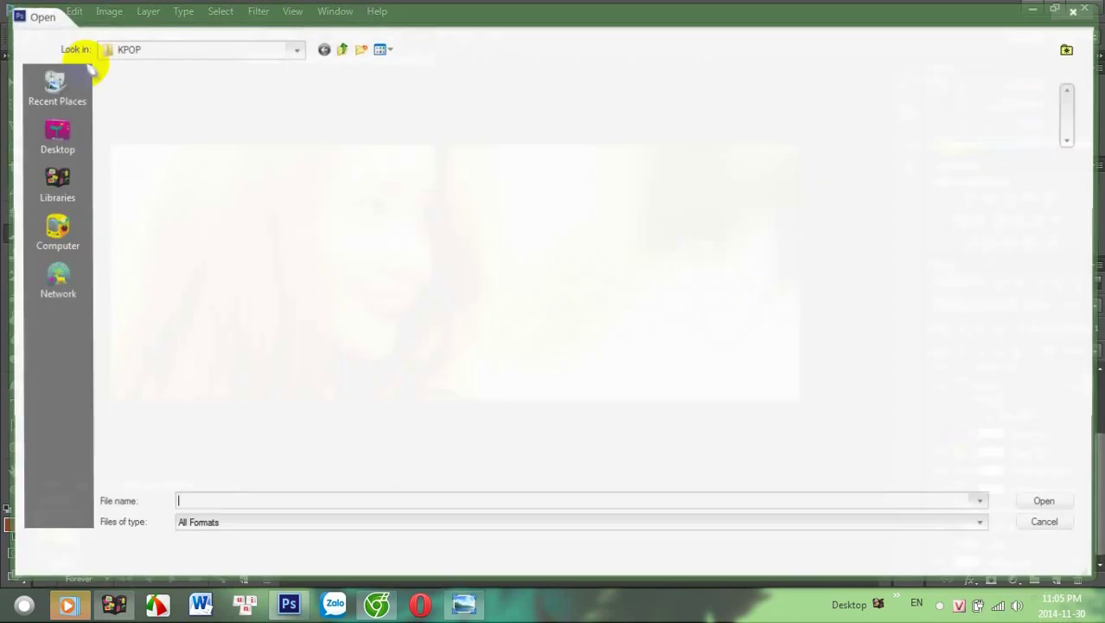
left_click(340, 48)
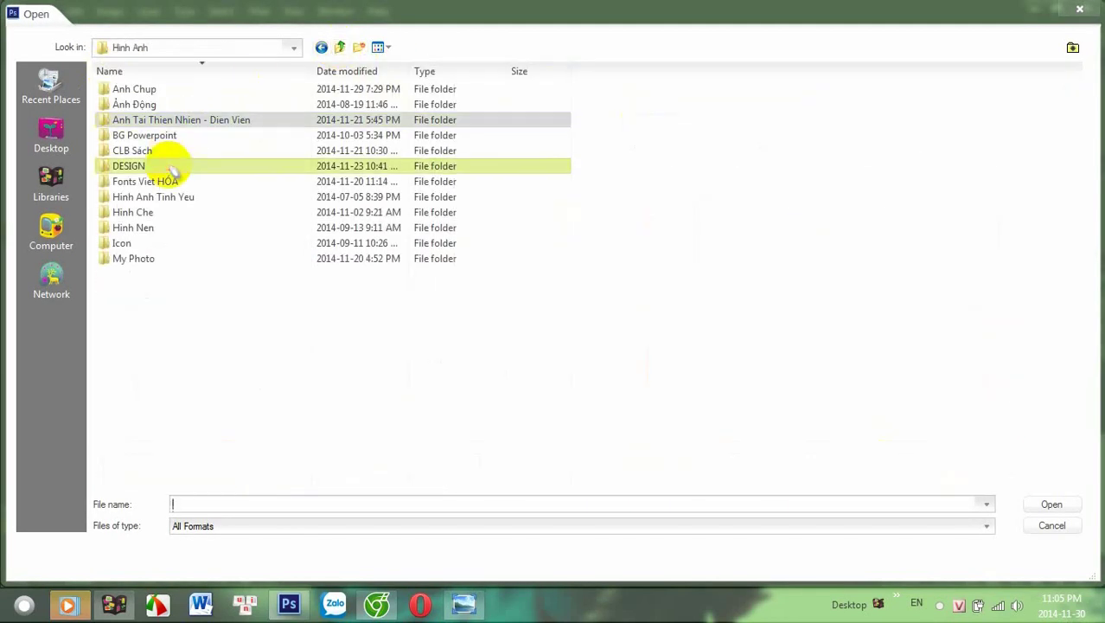
double_click(173, 169)
double_click(207, 130)
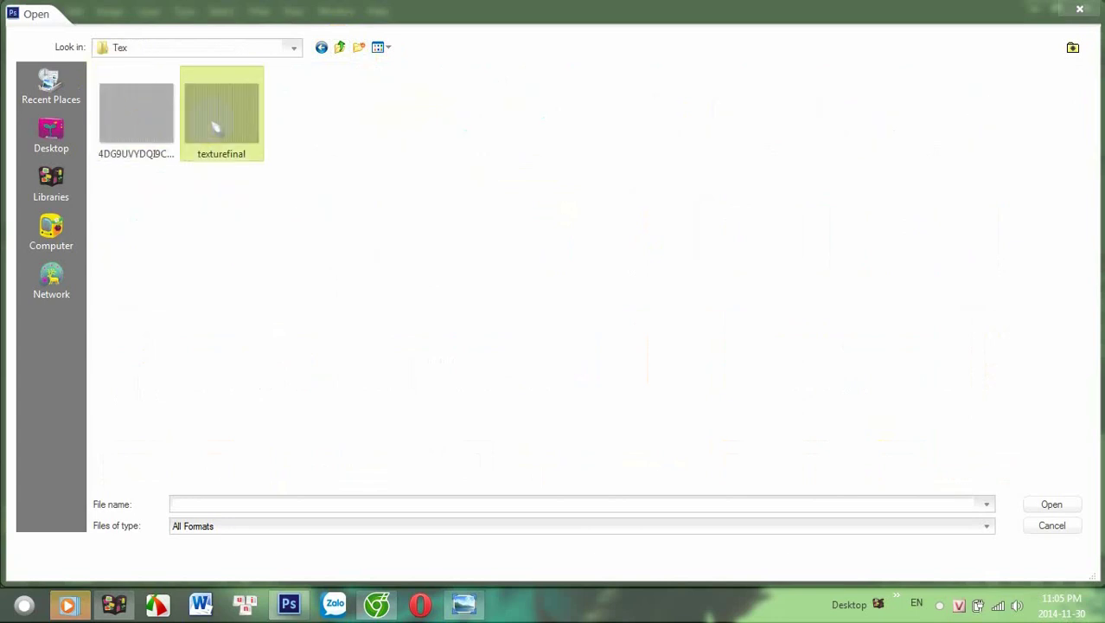
double_click(216, 128)
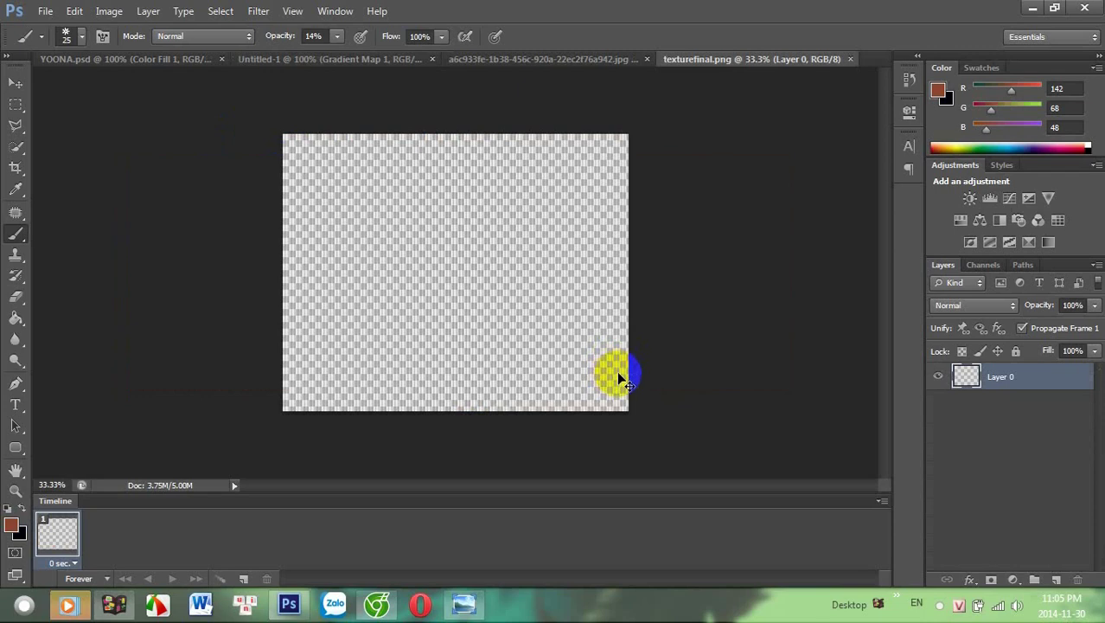
Copy the whole texture image and paste it into the cover as a new layer
key("ctrl+a")
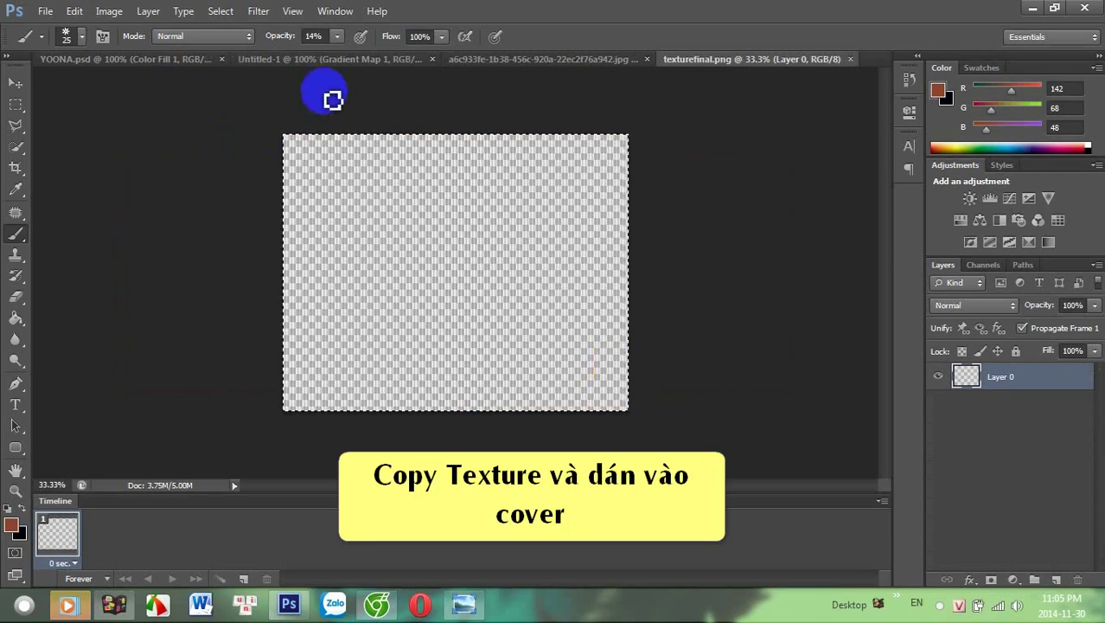
left_click(345, 60)
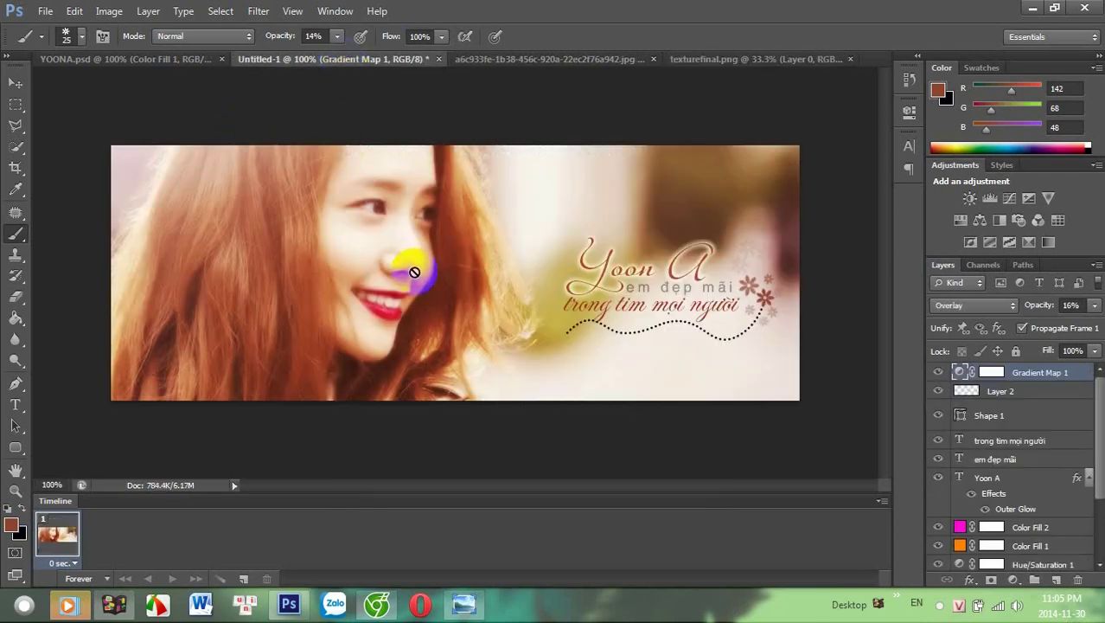
key("ctrl+v")
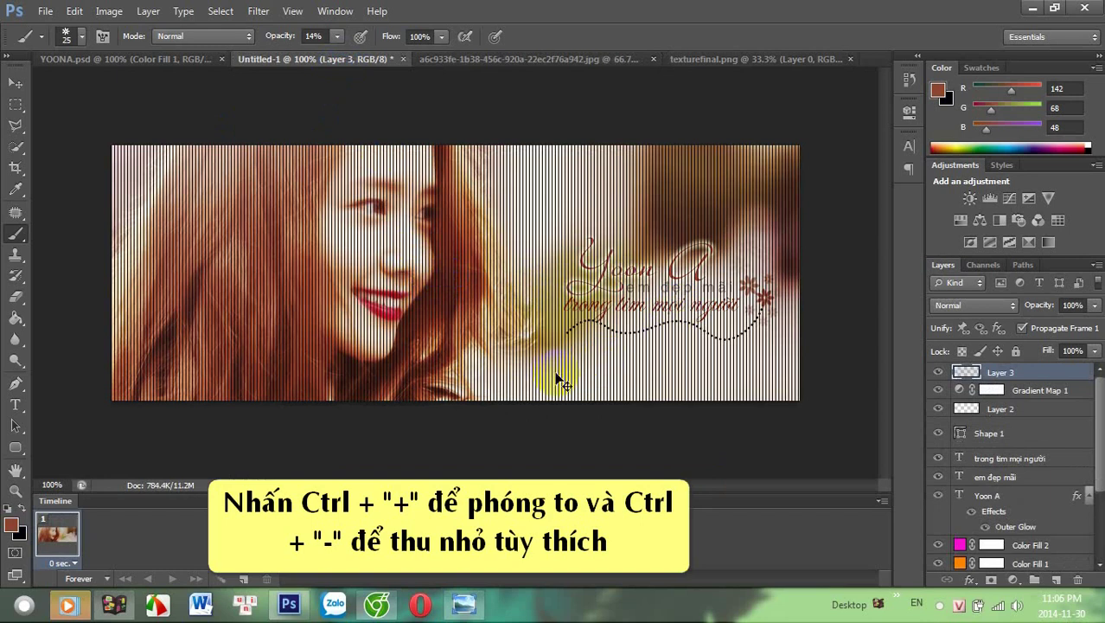
key("ctrl+minus")
key("ctrl+minus")
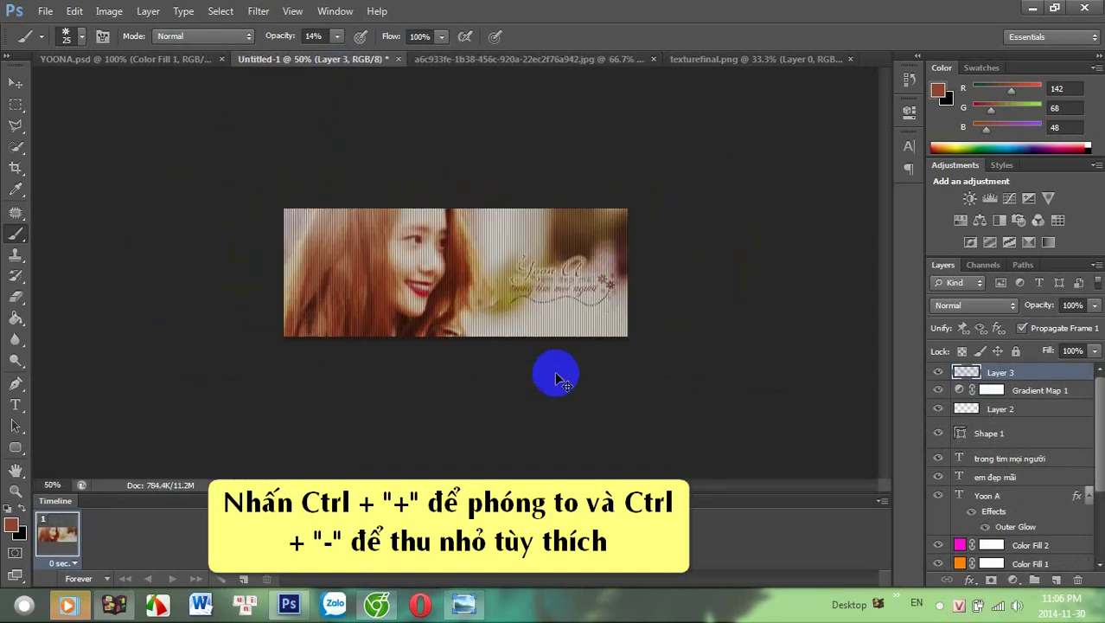
Move the texture layer and rotate it about 27° so its lines run diagonally
key("ctrl+t")
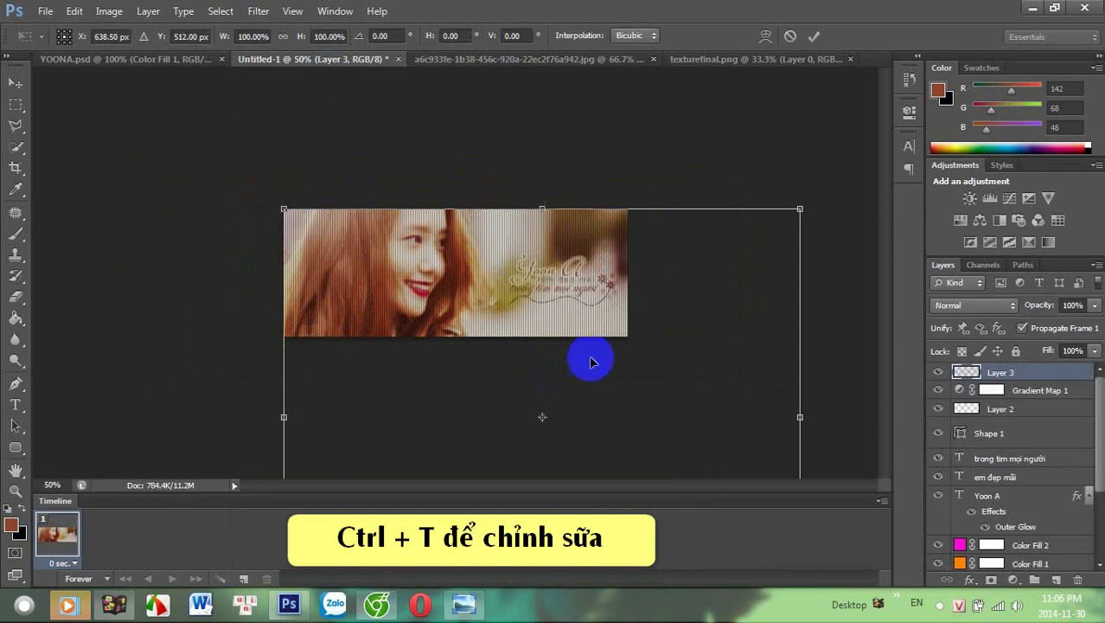
left_click_drag(547, 290, 566, 232)
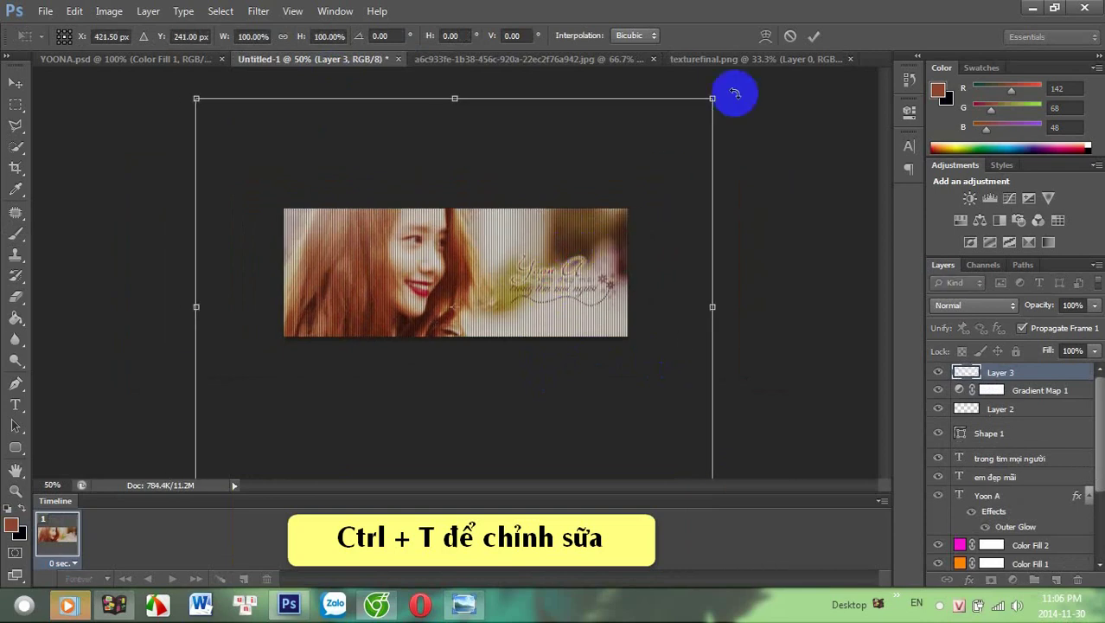
mouse_move(735, 84)
left_mouse_down()
mouse_move(749, 108)
mouse_move(756, 287)
mouse_move(787, 78)
mouse_move(772, 298)
mouse_move(772, 222)
left_mouse_up()
left_click_drag(676, 279, 679, 239)
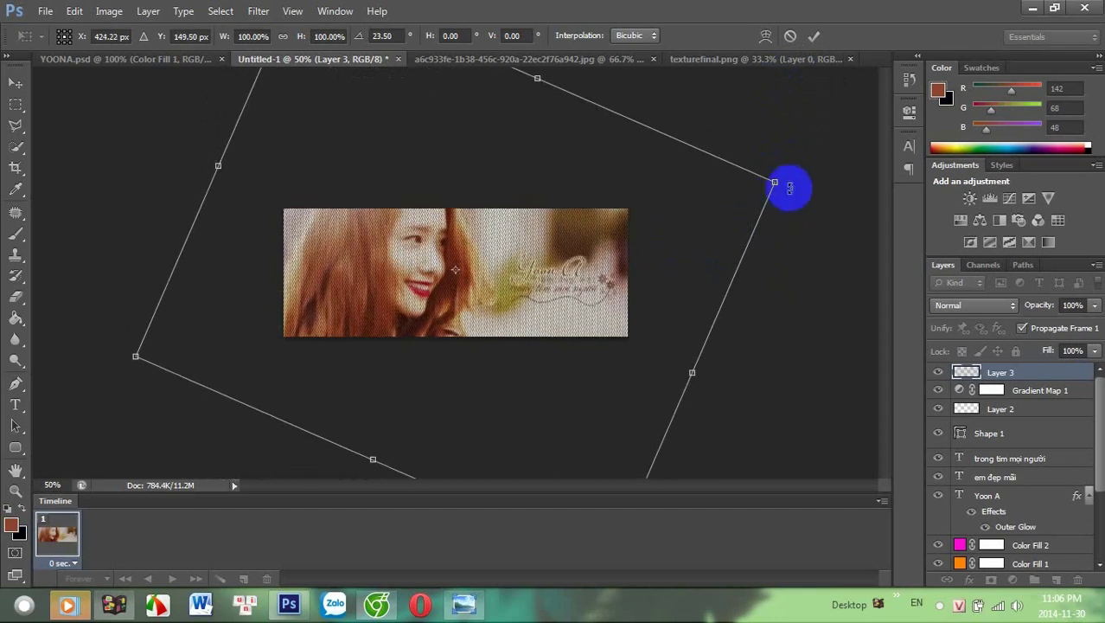
left_click_drag(790, 185, 793, 204)
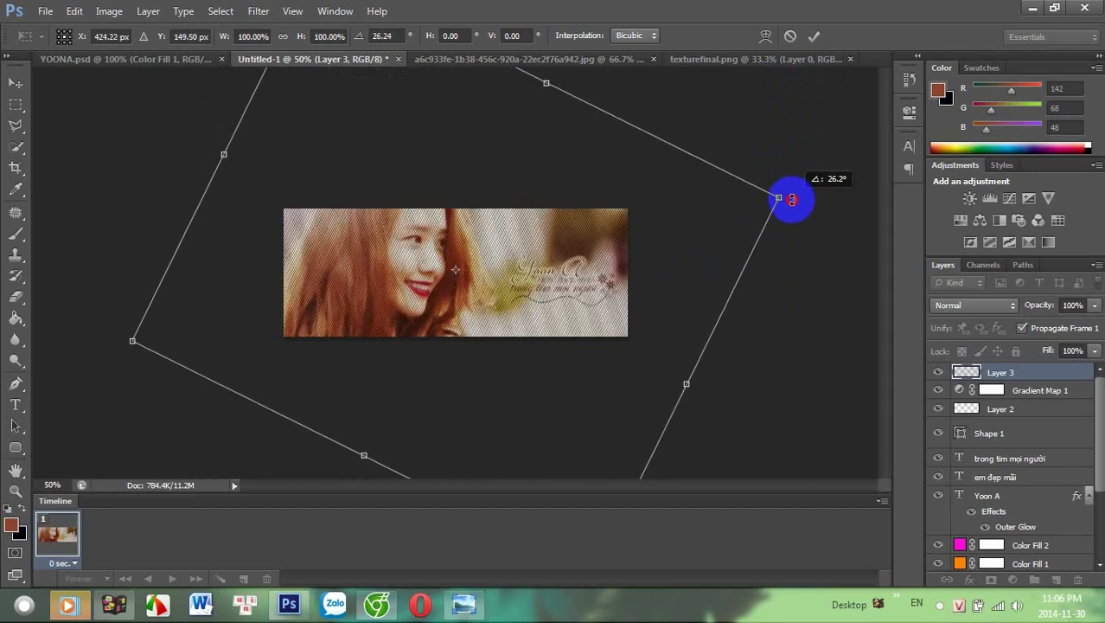
left_click_drag(792, 204, 787, 192)
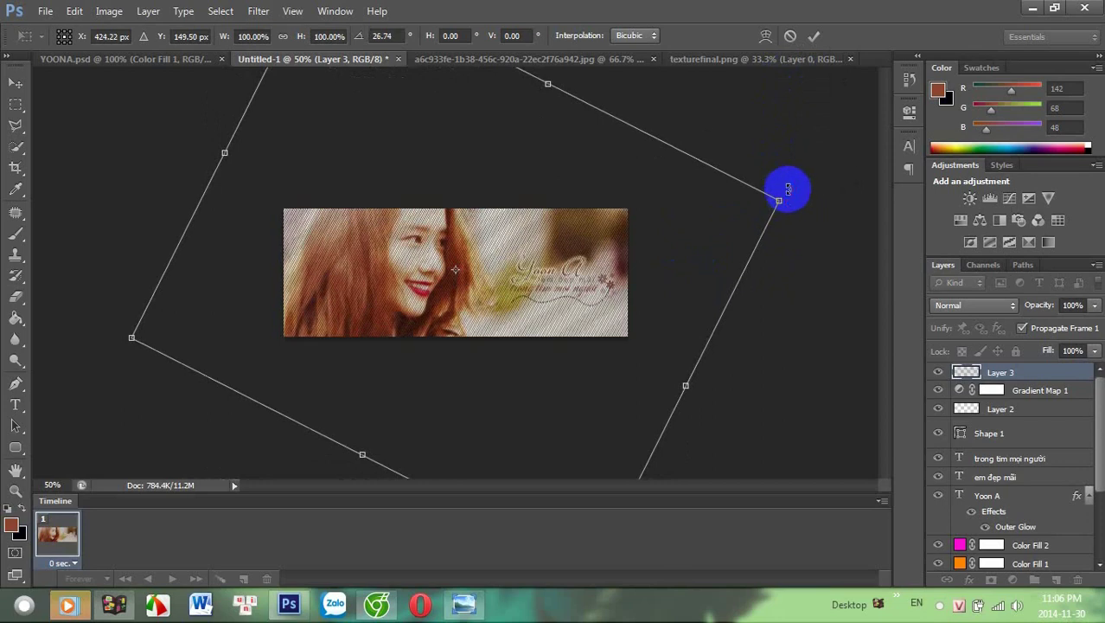
left_click(813, 37)
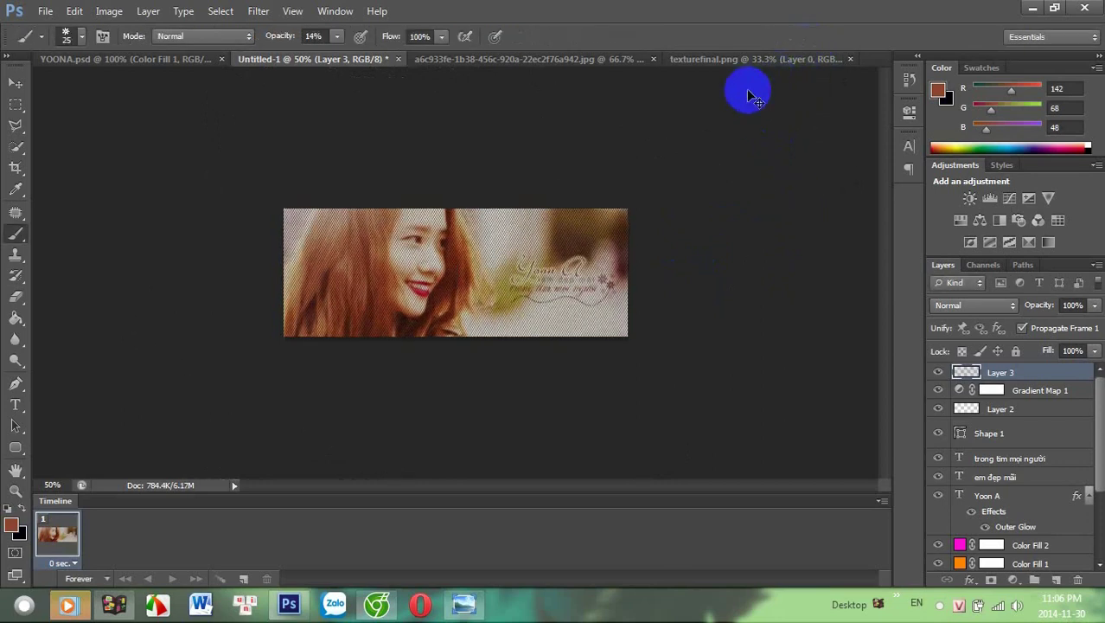
Blend Layer 3's line texture in Overlay mode at about 31% opacity
key("ctrl+plus")
key("ctrl+plus")
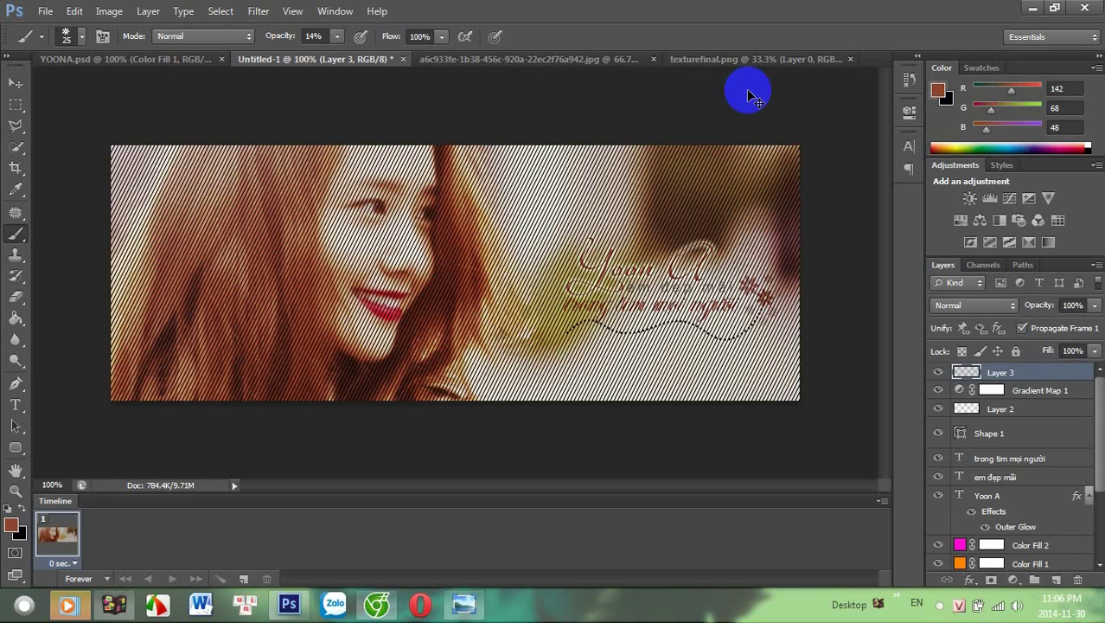
left_click(974, 304)
left_click(954, 203)
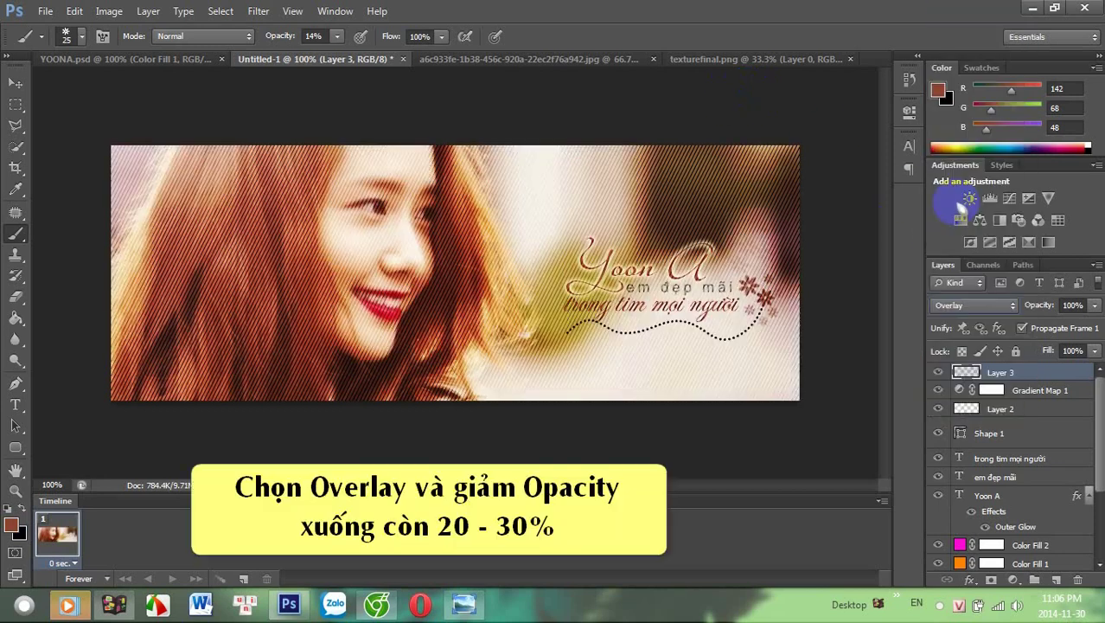
left_click(1094, 304)
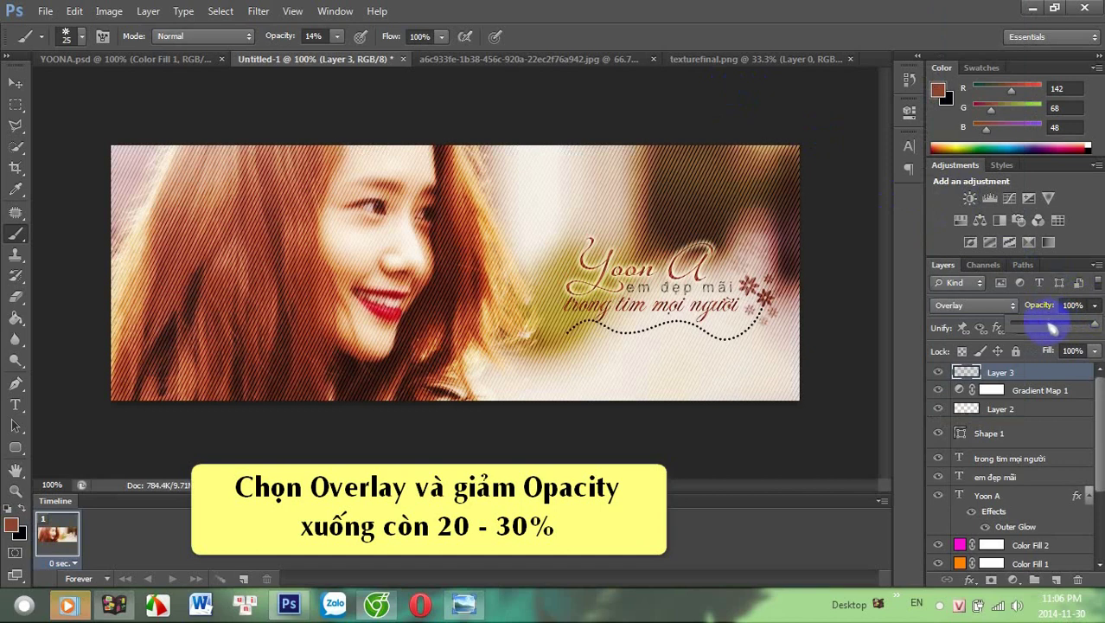
left_click_drag(1048, 327, 1043, 327)
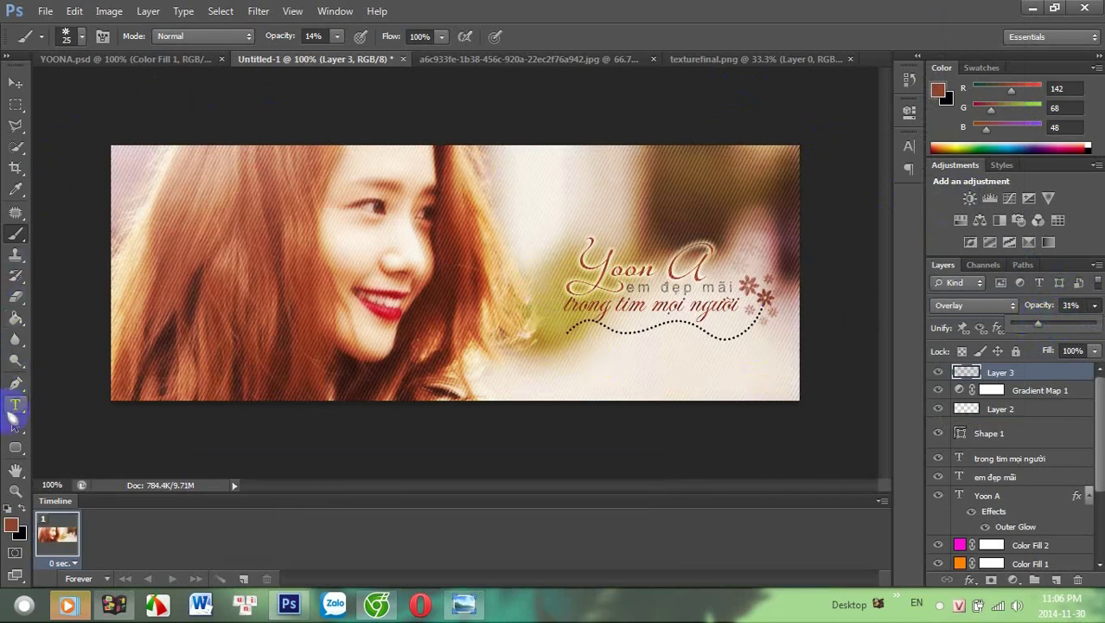
Start a new text layer in the UTM God's Word font with white colour
left_click(16, 404)
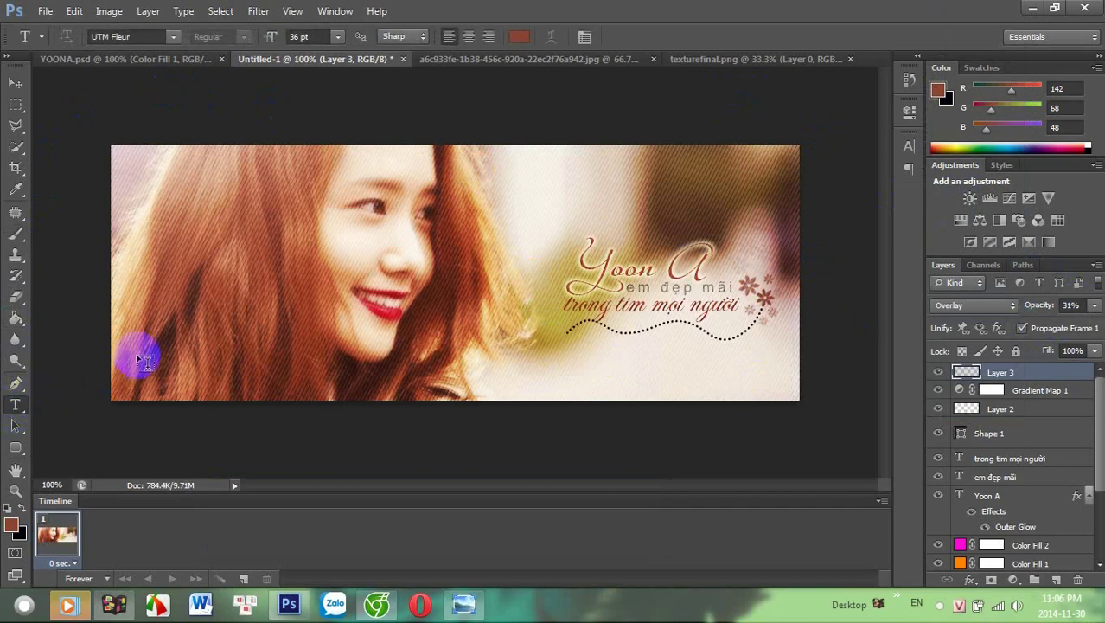
left_click(162, 327)
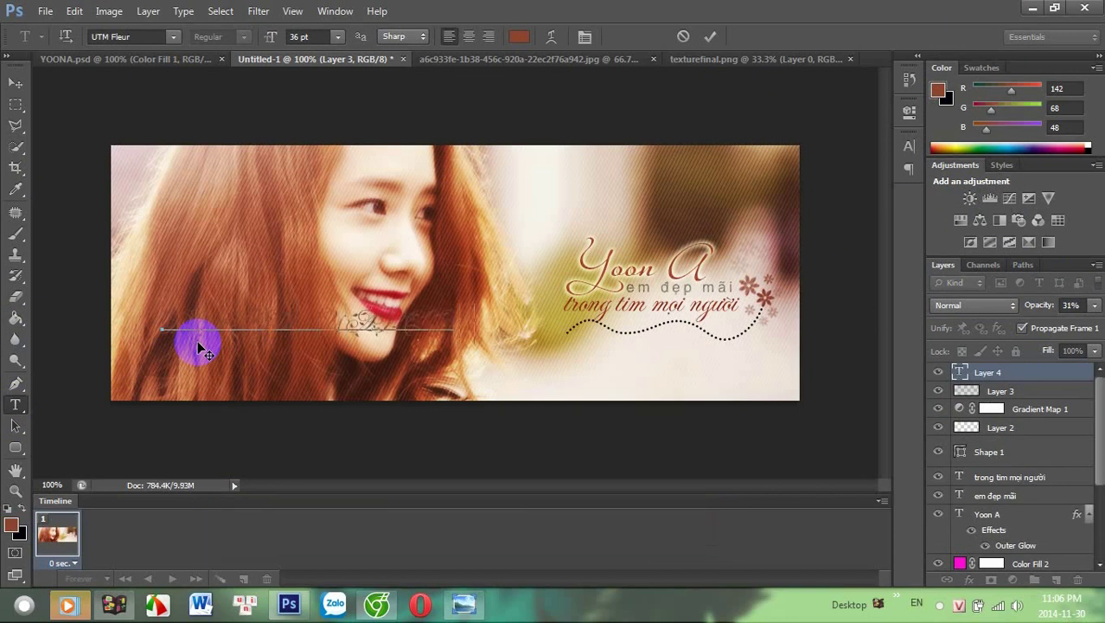
type("a")
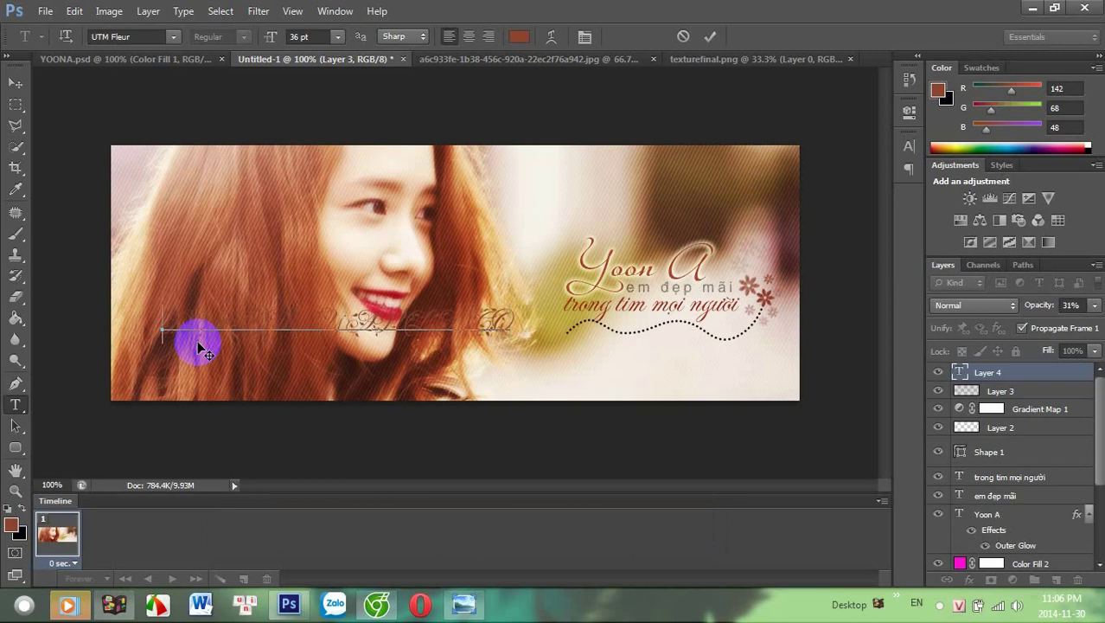
key("ctrl+a")
key("BackSpace")
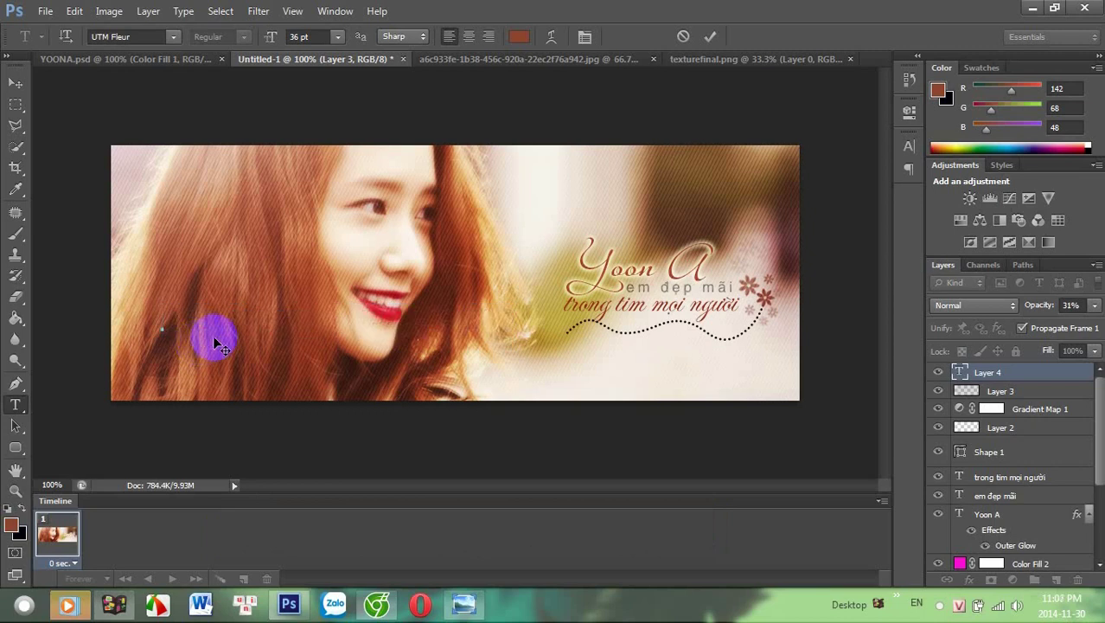
left_click(173, 36)
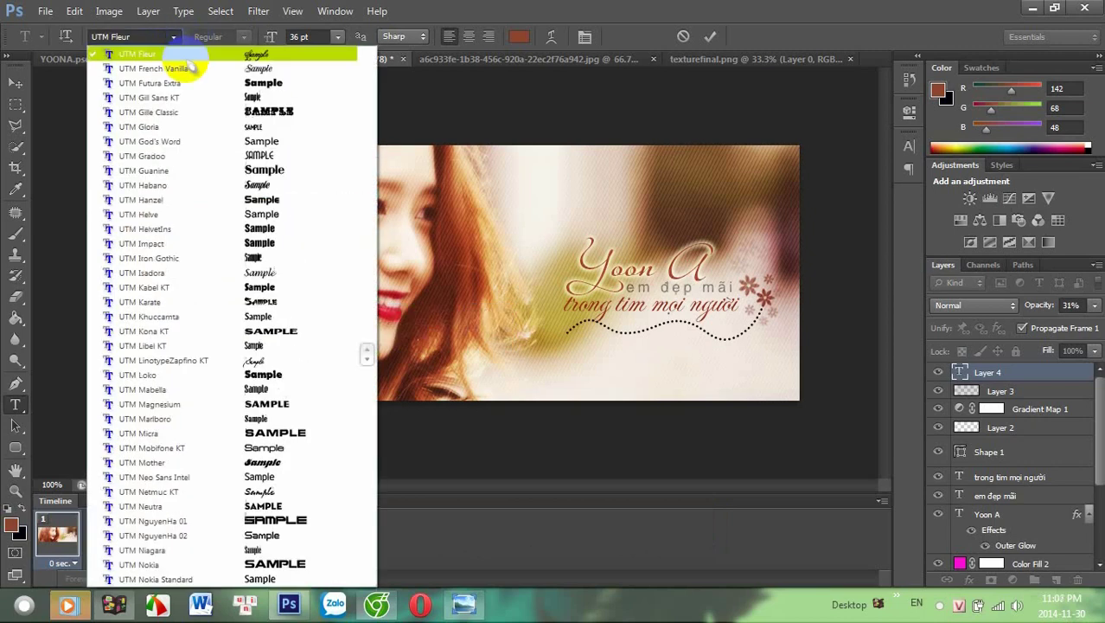
left_click(195, 141)
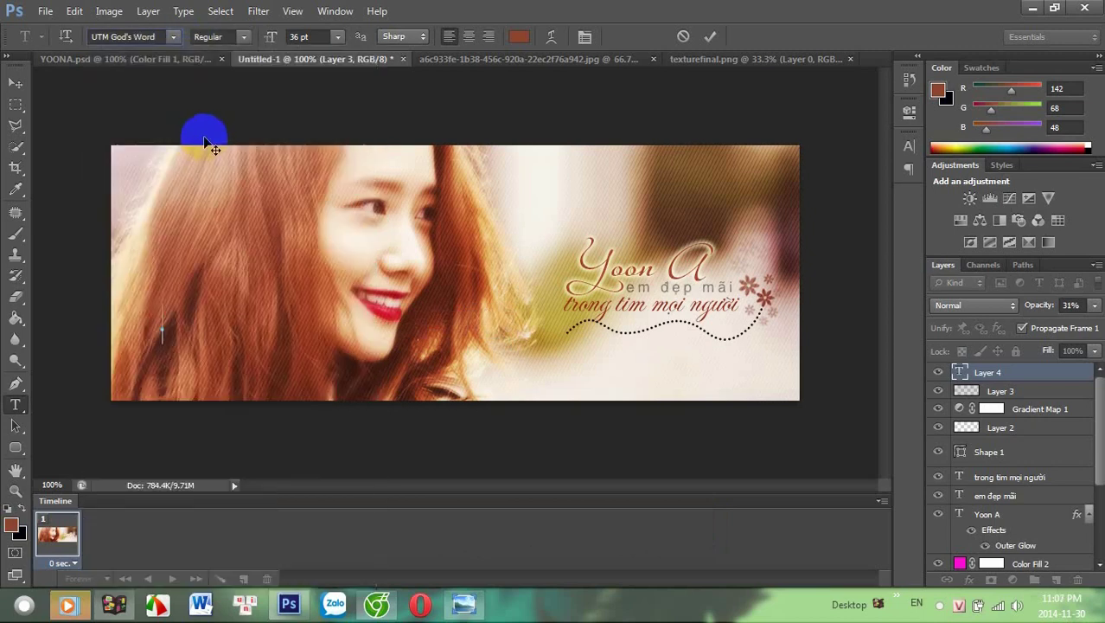
left_click(514, 35)
left_click_drag(567, 189, 406, 104)
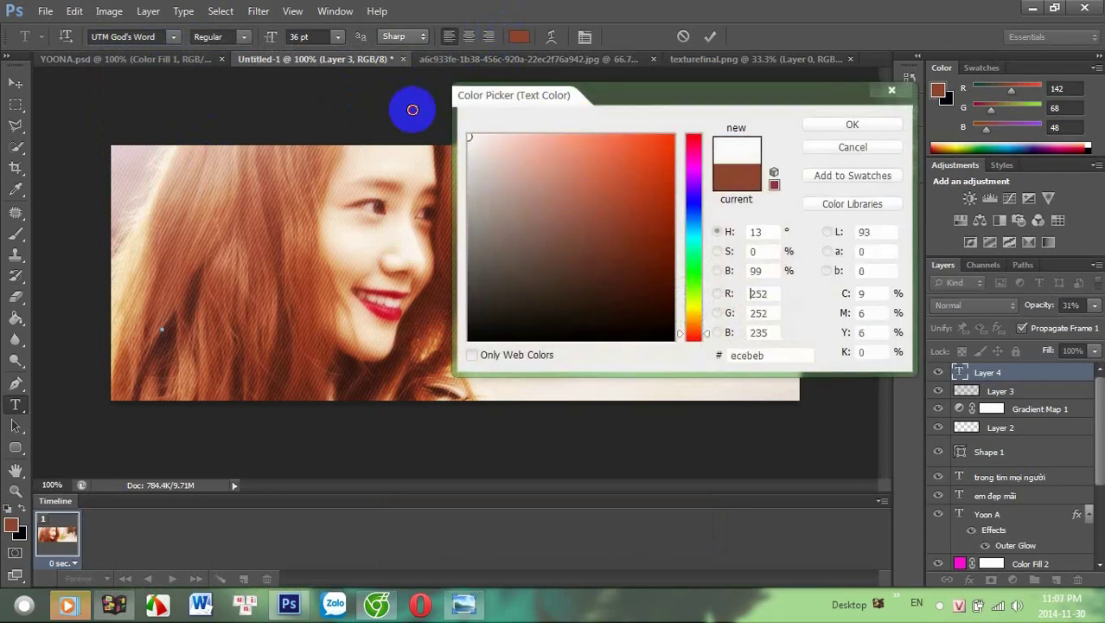
left_click(823, 126)
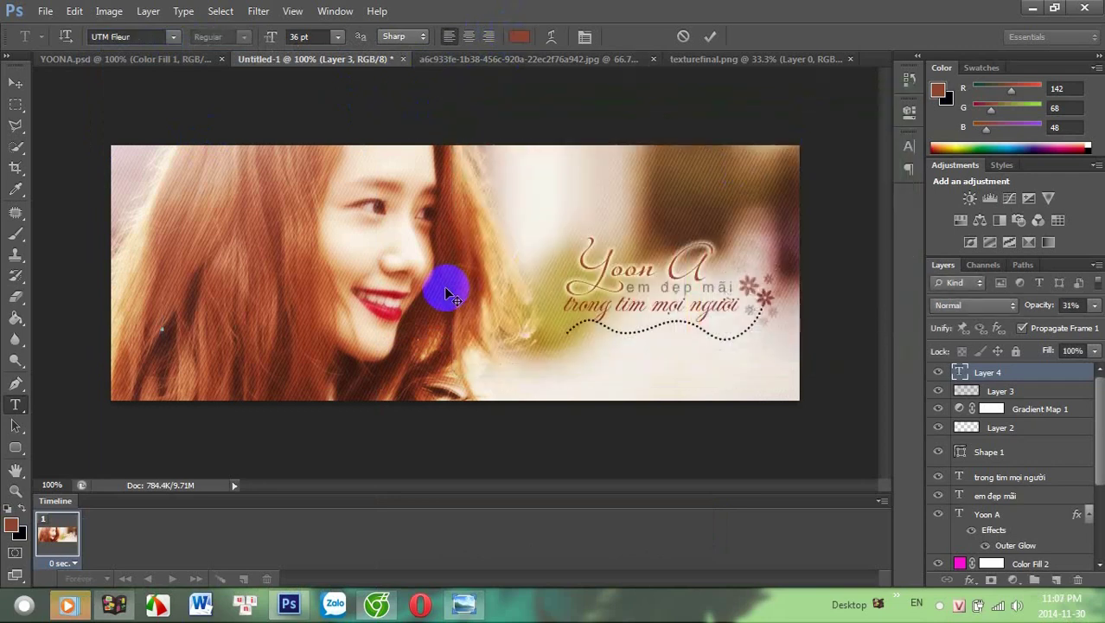
Type the designer credit ending 'COVER FACEBOOK' at 11 pt in the bottom-left corner
type("DES")
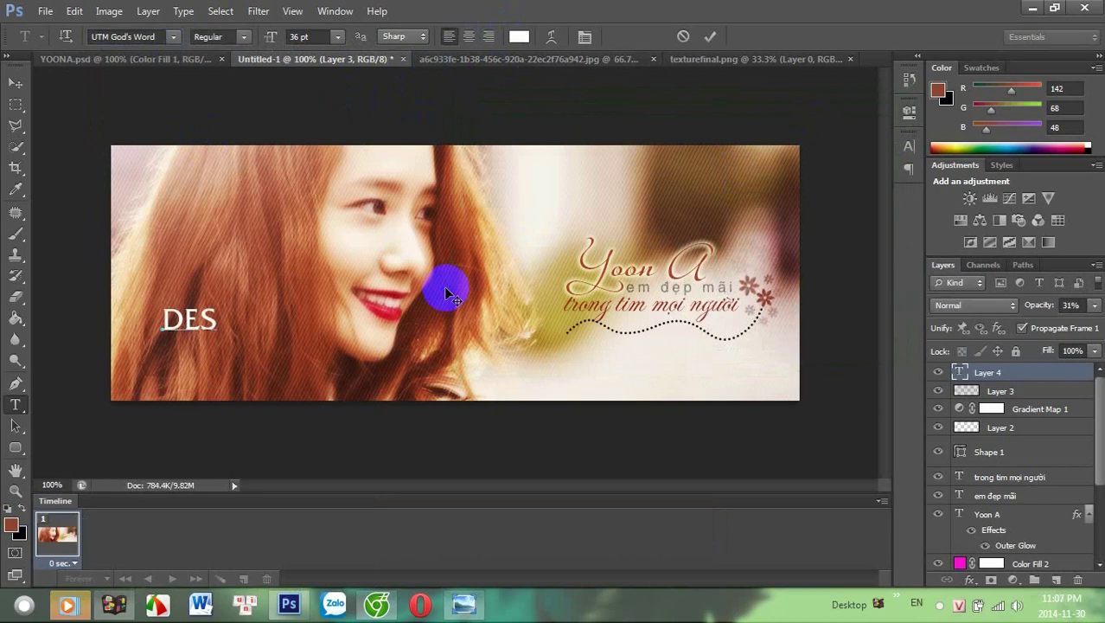
type("IGN ")
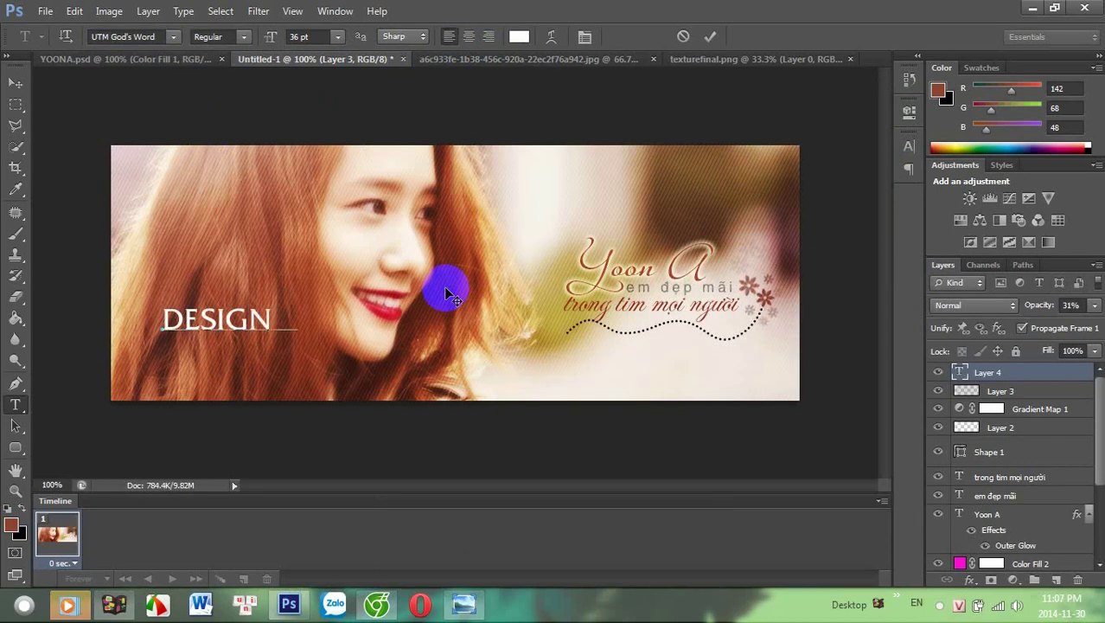
type("BY ATULA | CO")
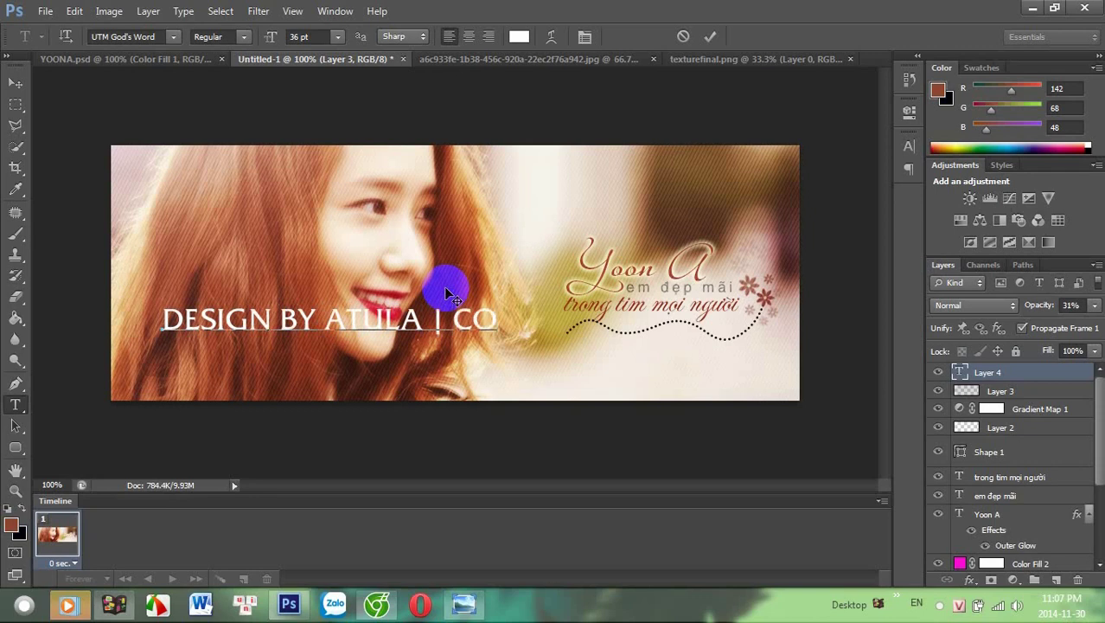
type("VE")
type("R FA")
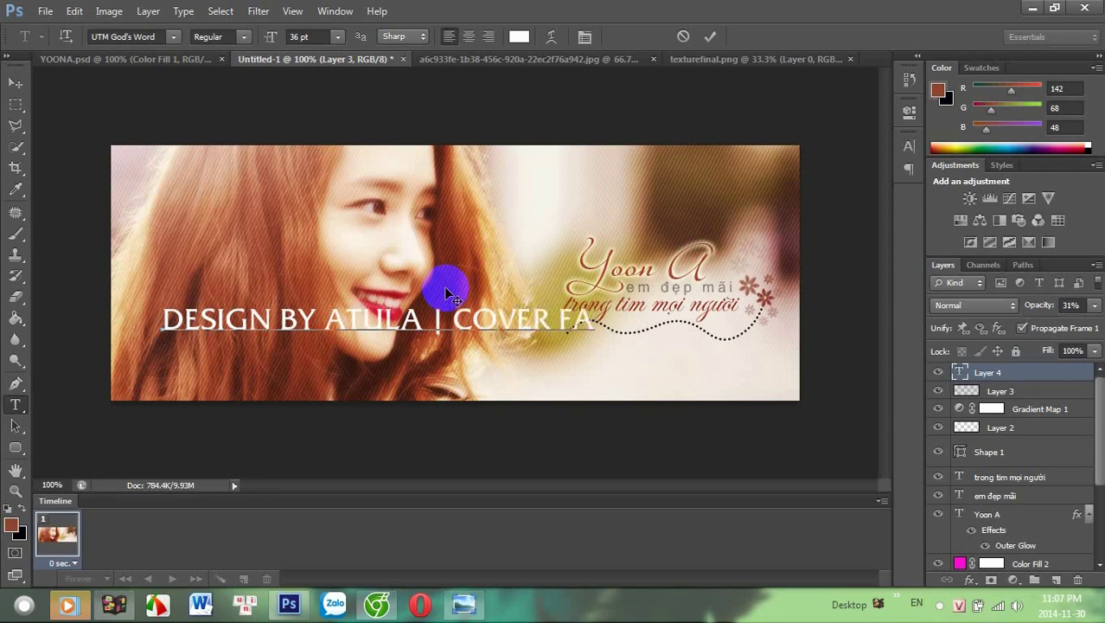
type("CEBOOK")
key("ctrl+a")
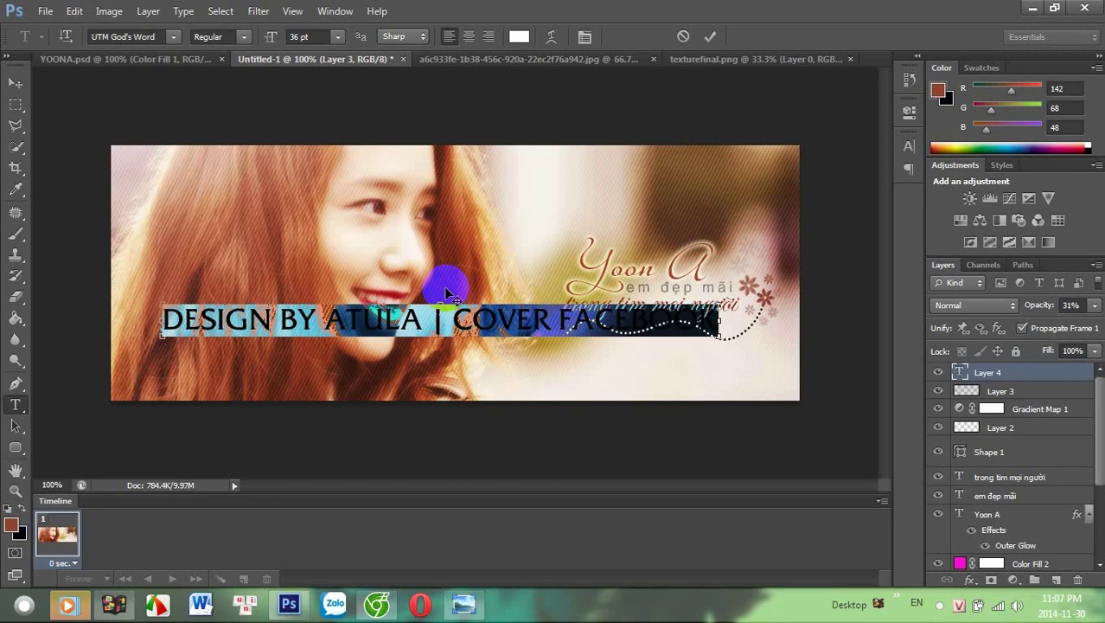
left_click(338, 37)
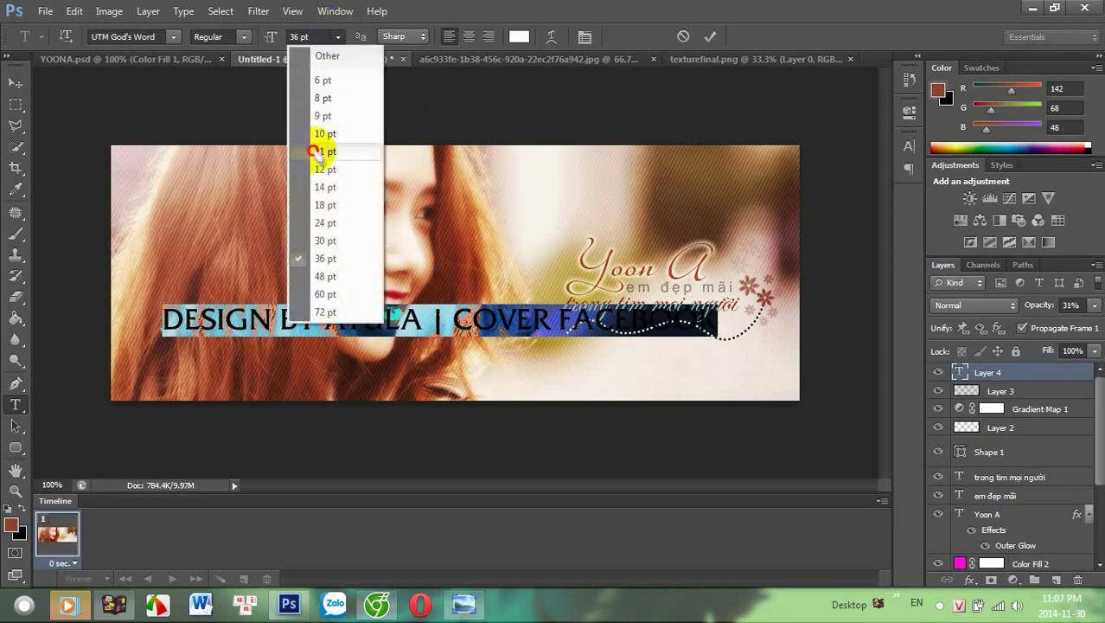
left_click(326, 152)
left_click_drag(262, 383, 229, 435)
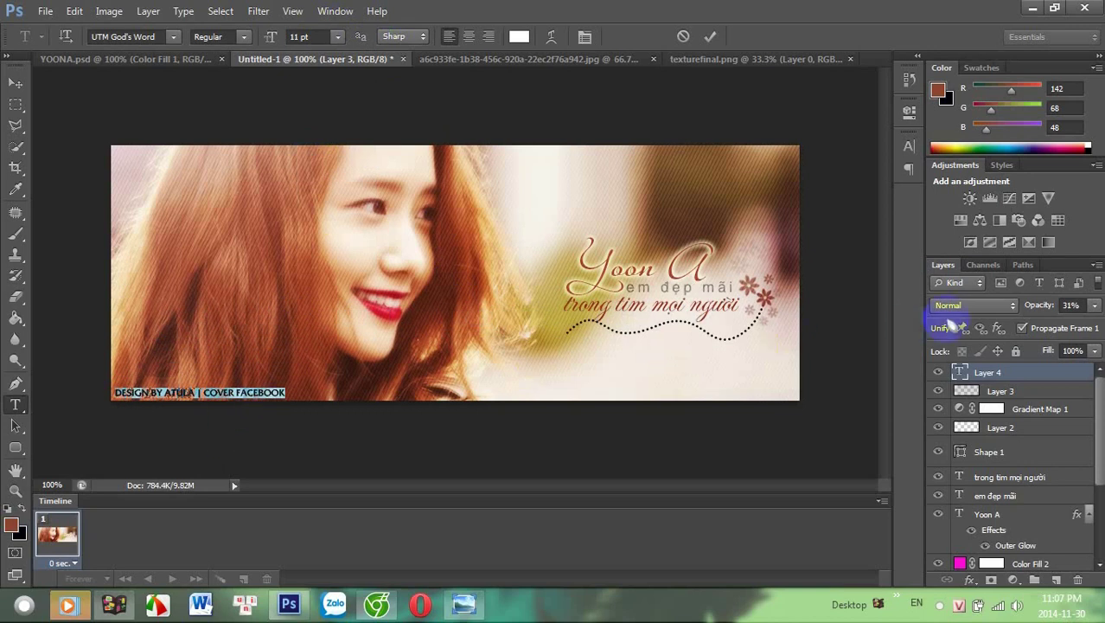
Commit the credit text, set Layer 3 to 22% opacity, and compare with YOONA.psd
left_click(981, 374)
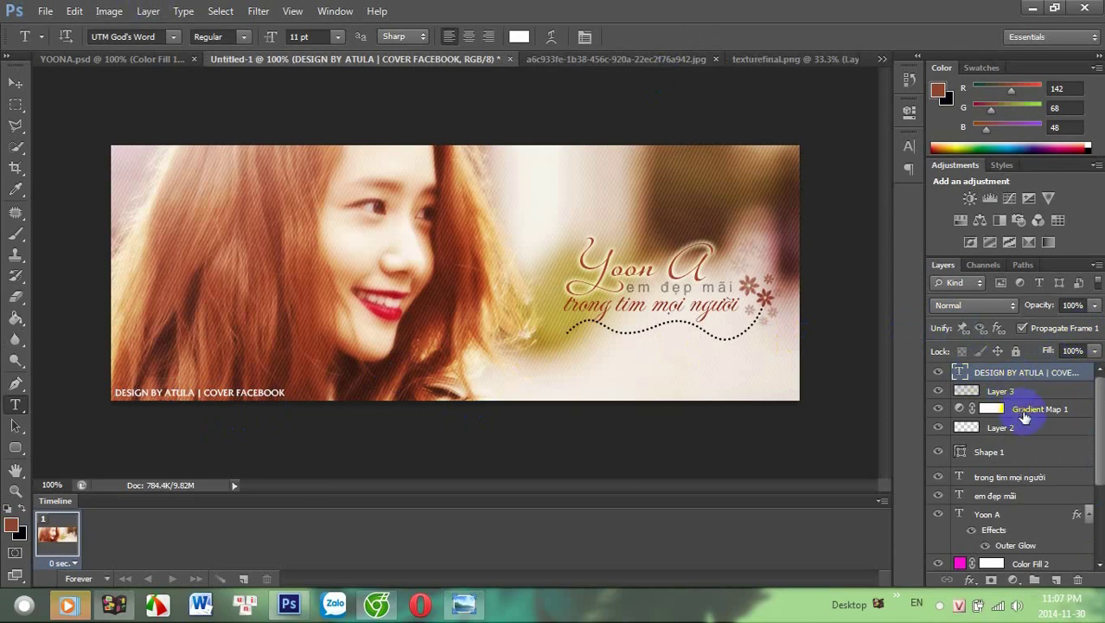
left_click(1025, 410)
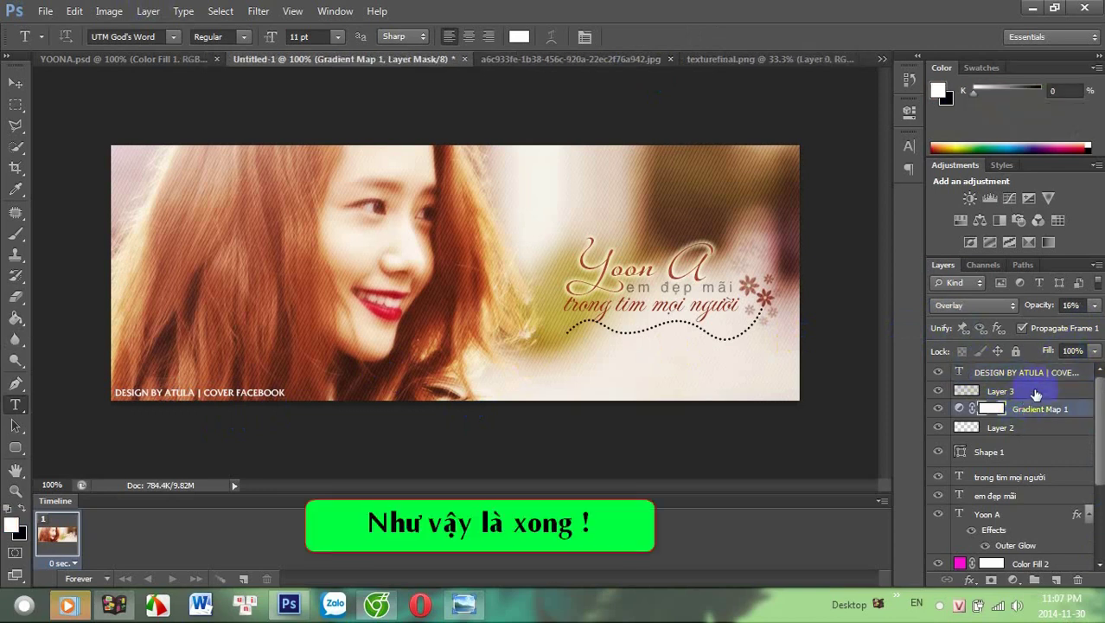
left_click(1036, 395)
left_click(1082, 304)
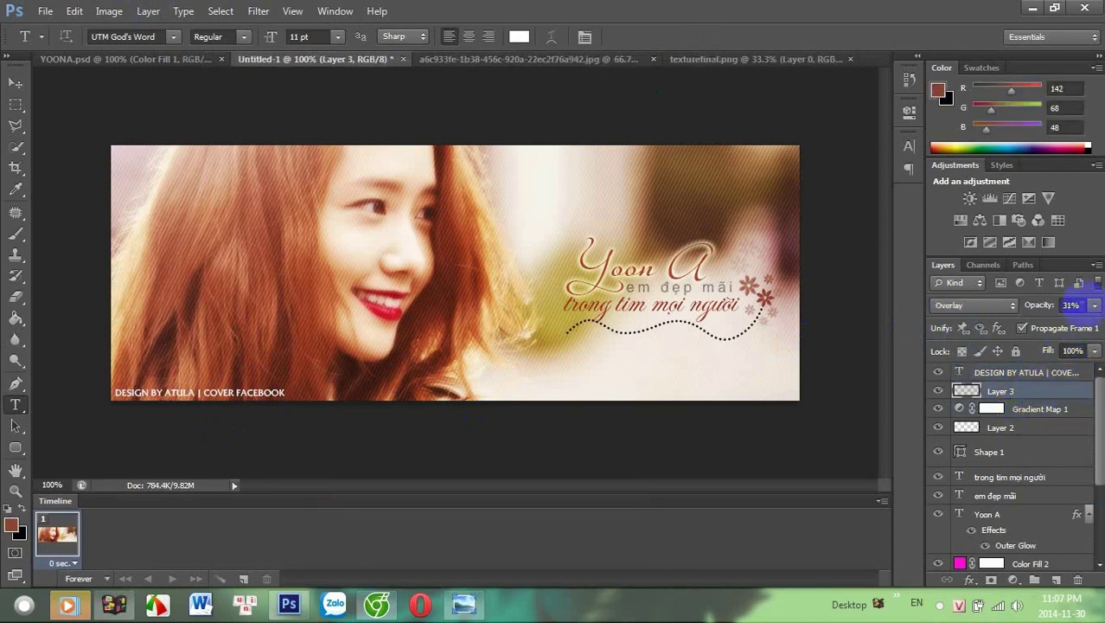
left_click(1094, 309)
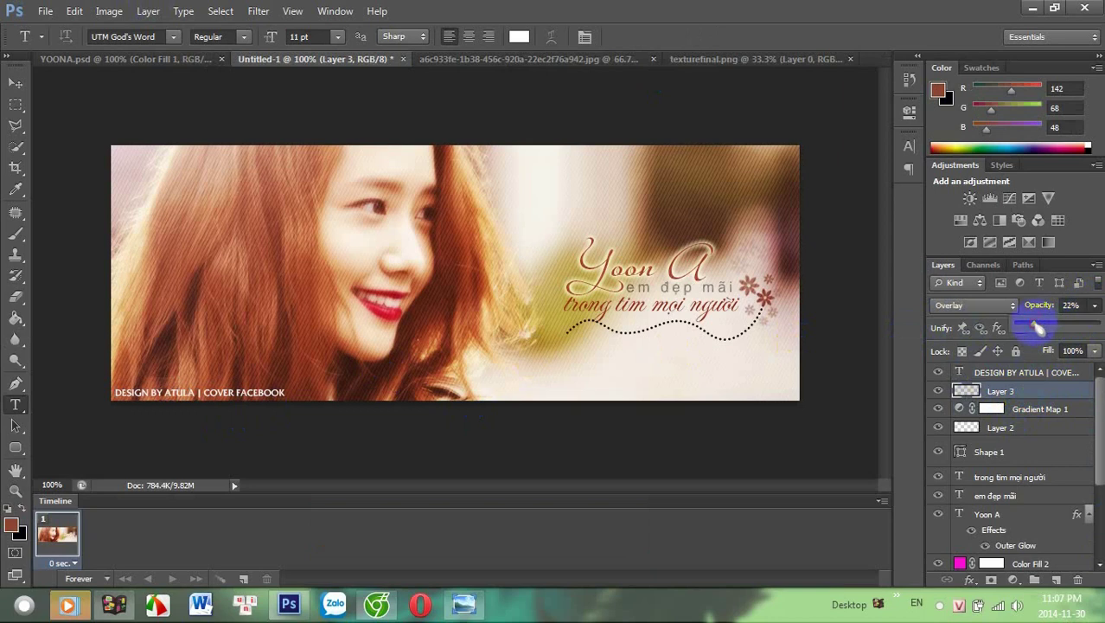
left_click(1008, 374)
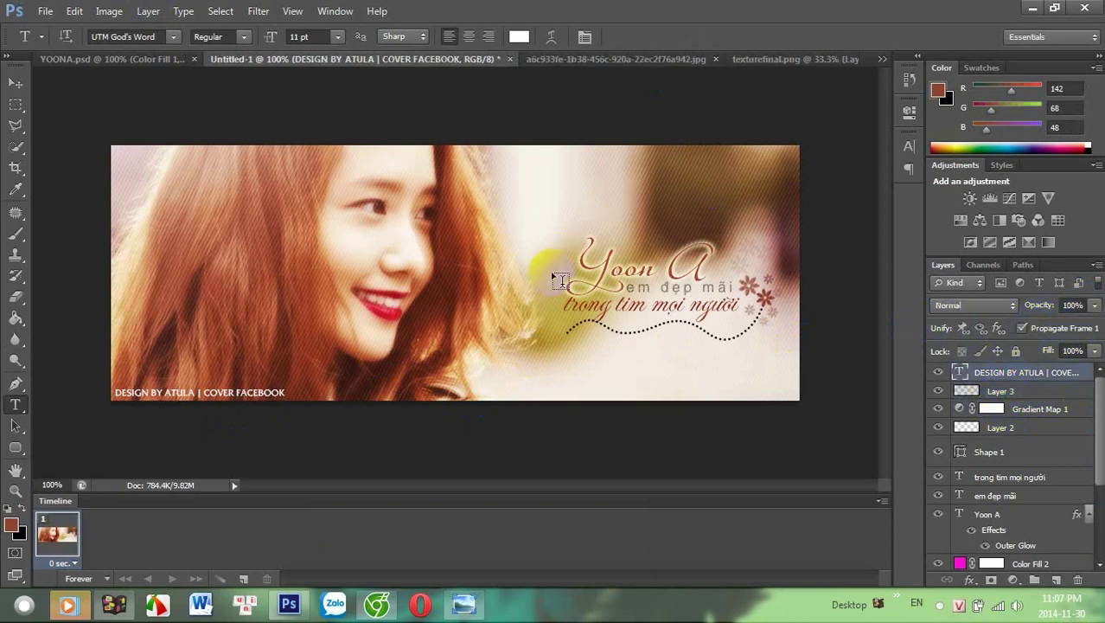
left_click(168, 59)
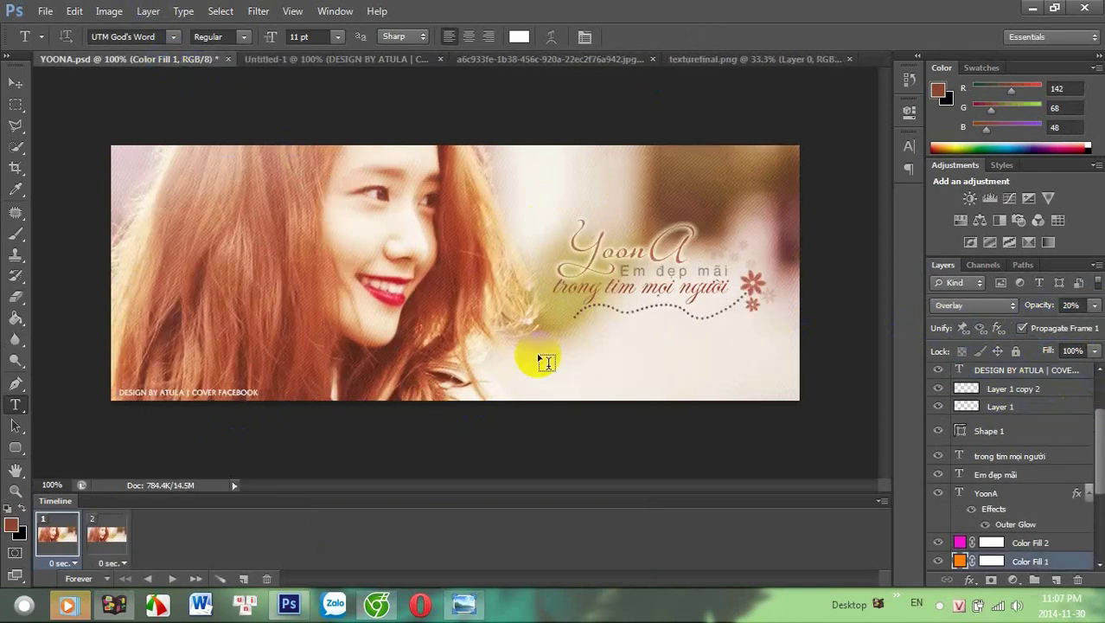
left_click(344, 60)
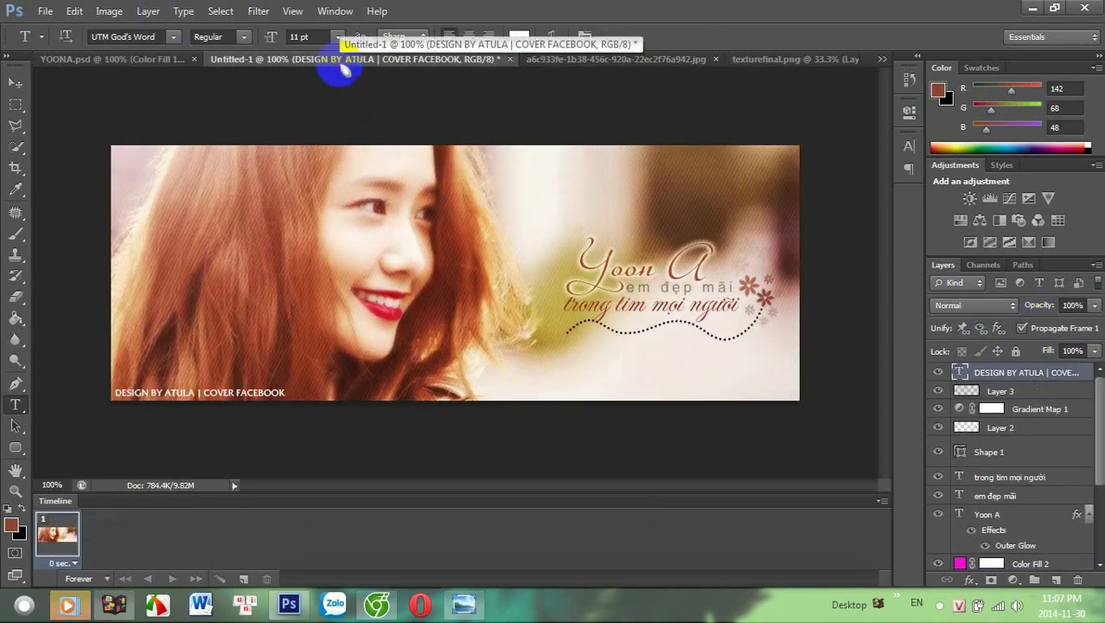